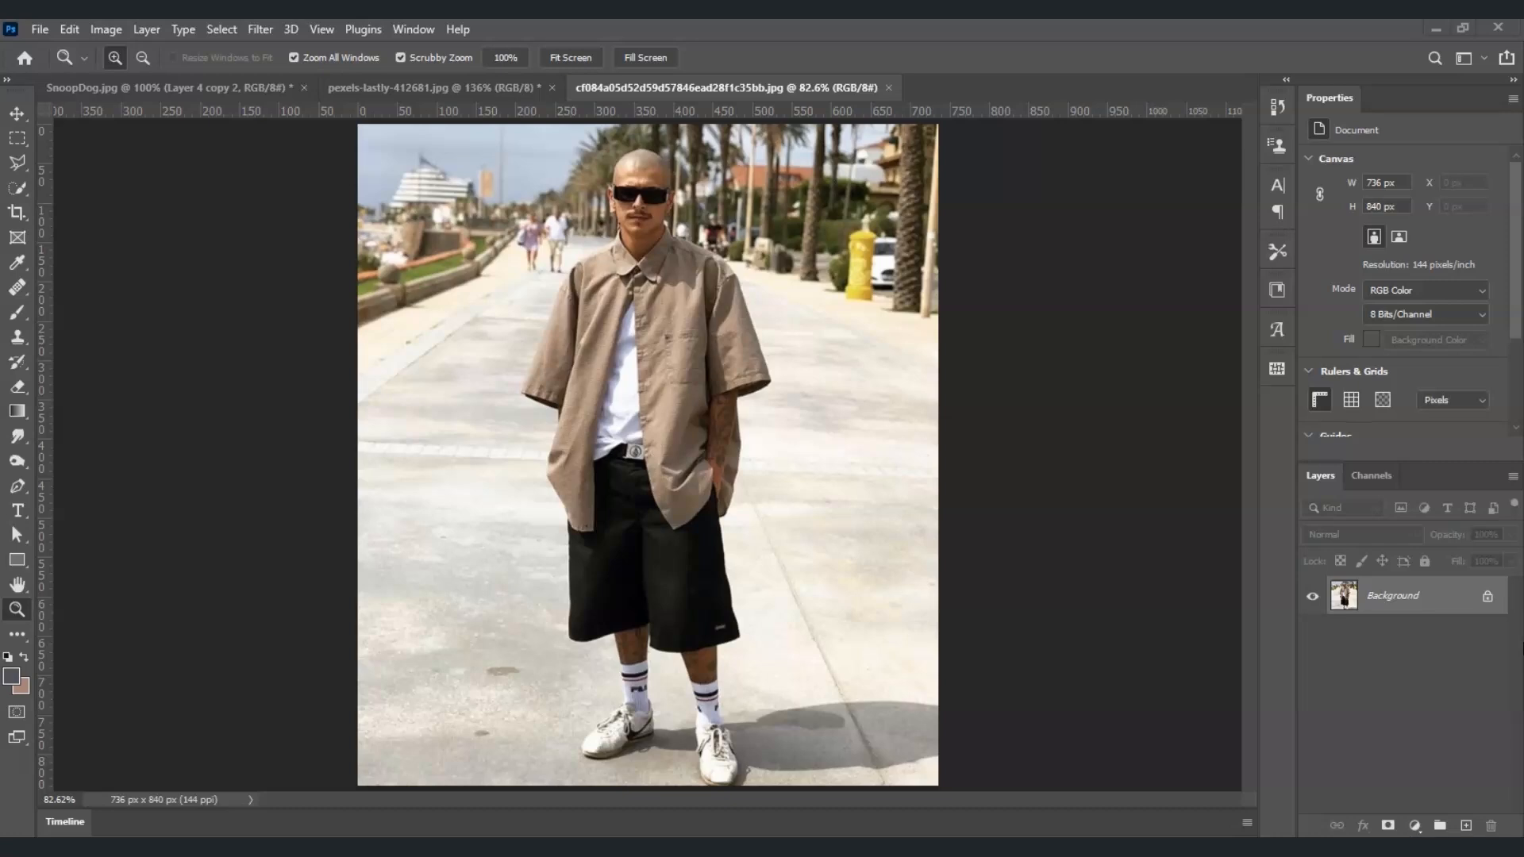
# Step: Select the standing man in the street portrait photo using the automatic Subject selection
pyautogui.click(414, 86)
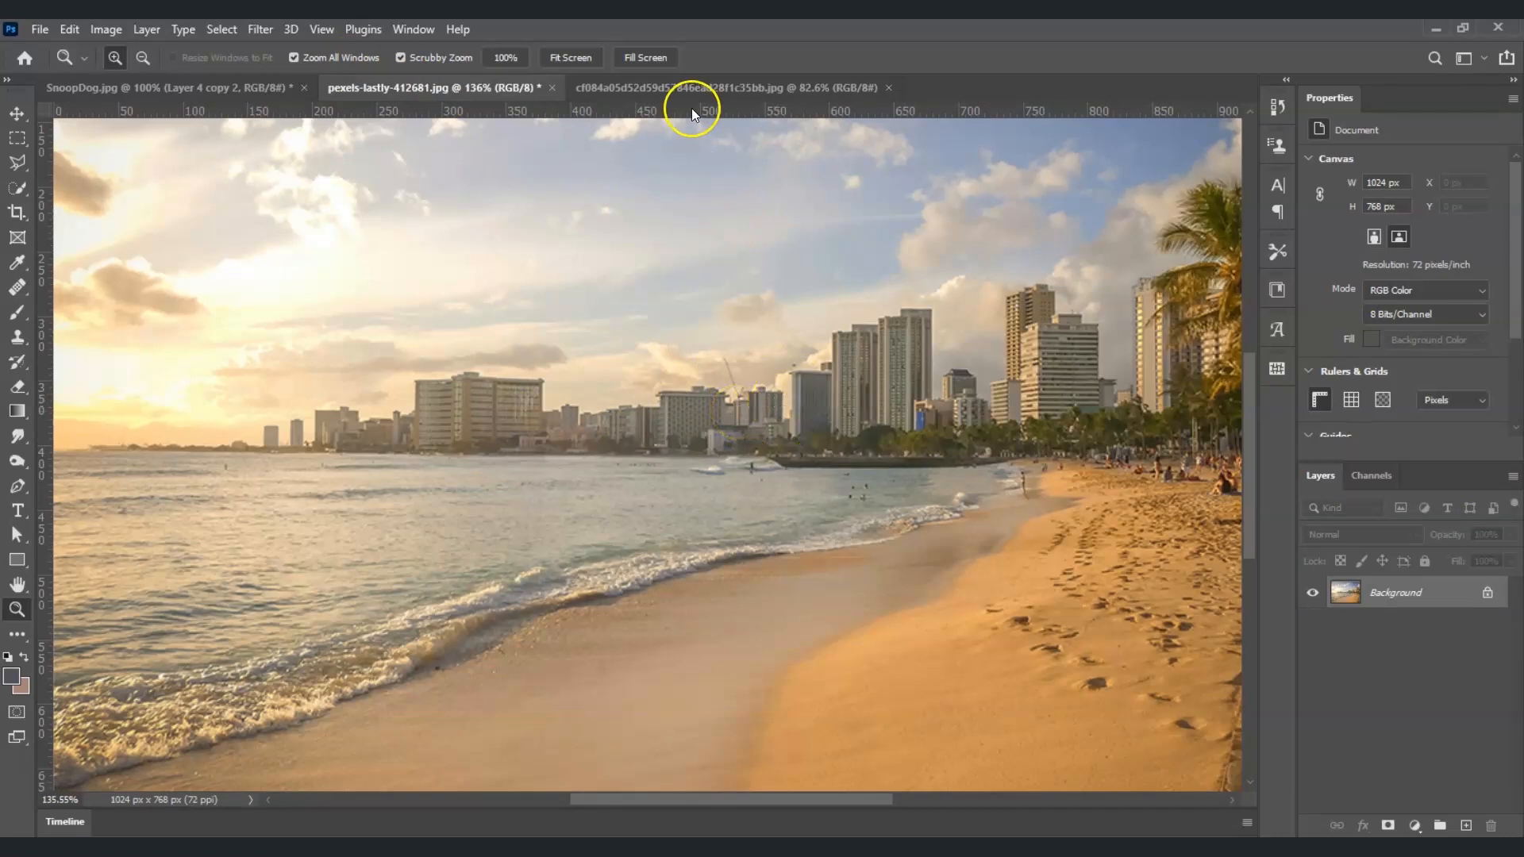
pyautogui.click(684, 83)
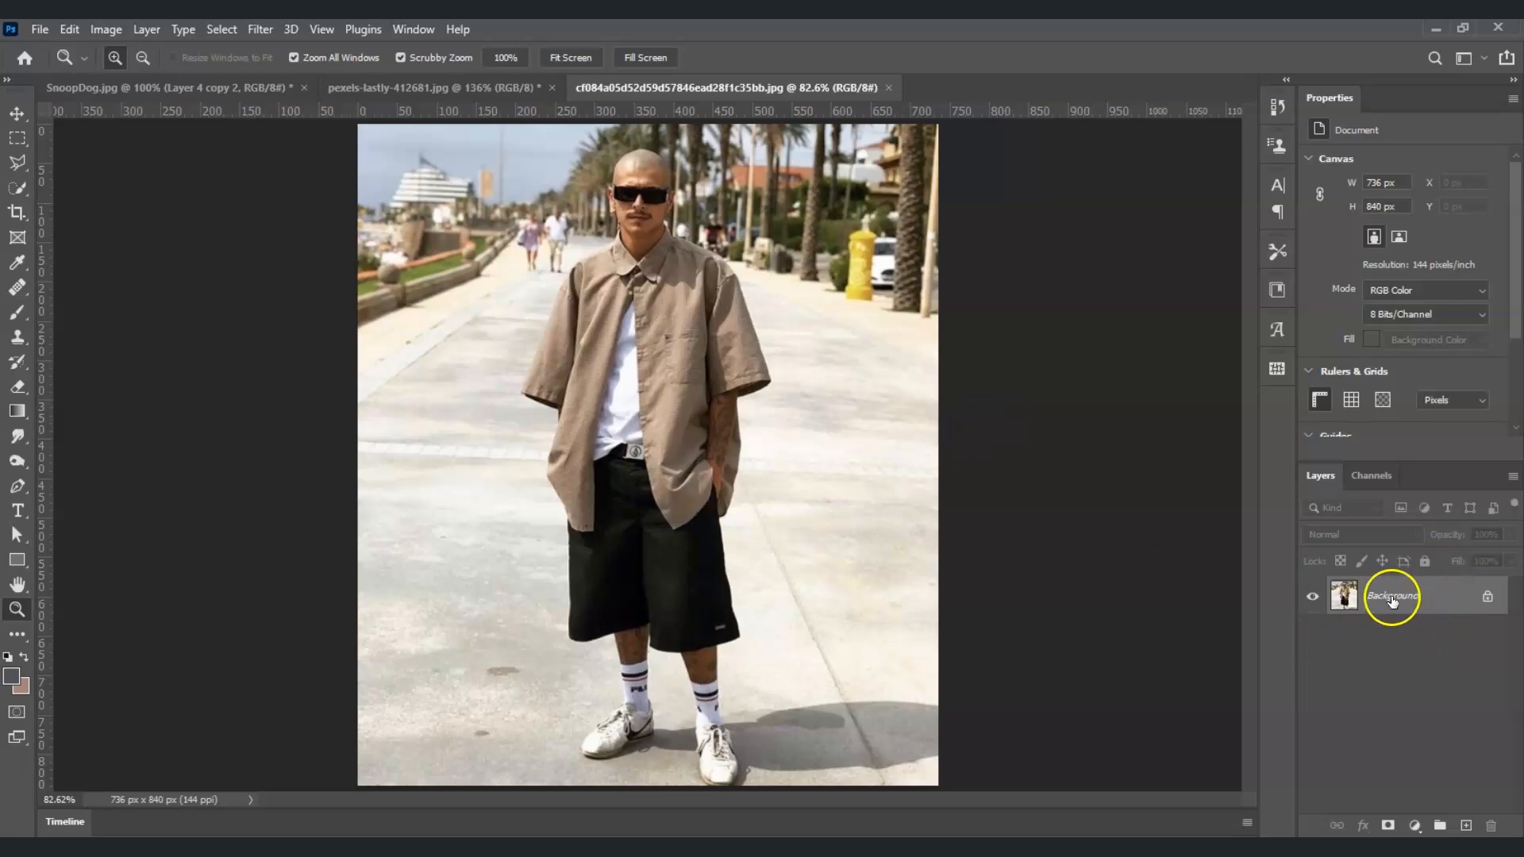
pyautogui.click(215, 31)
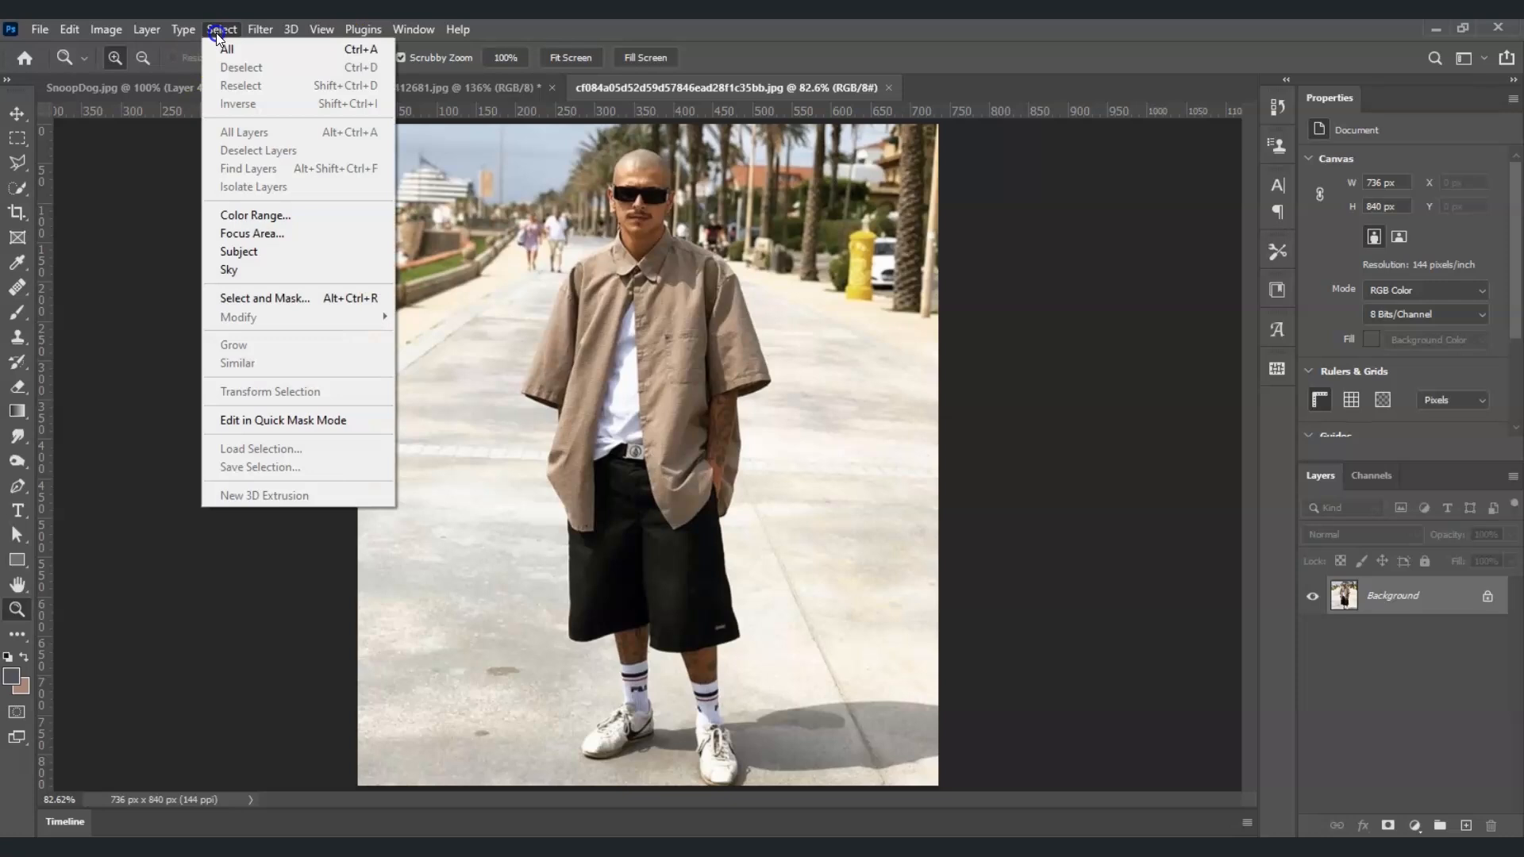
pyautogui.click(302, 248)
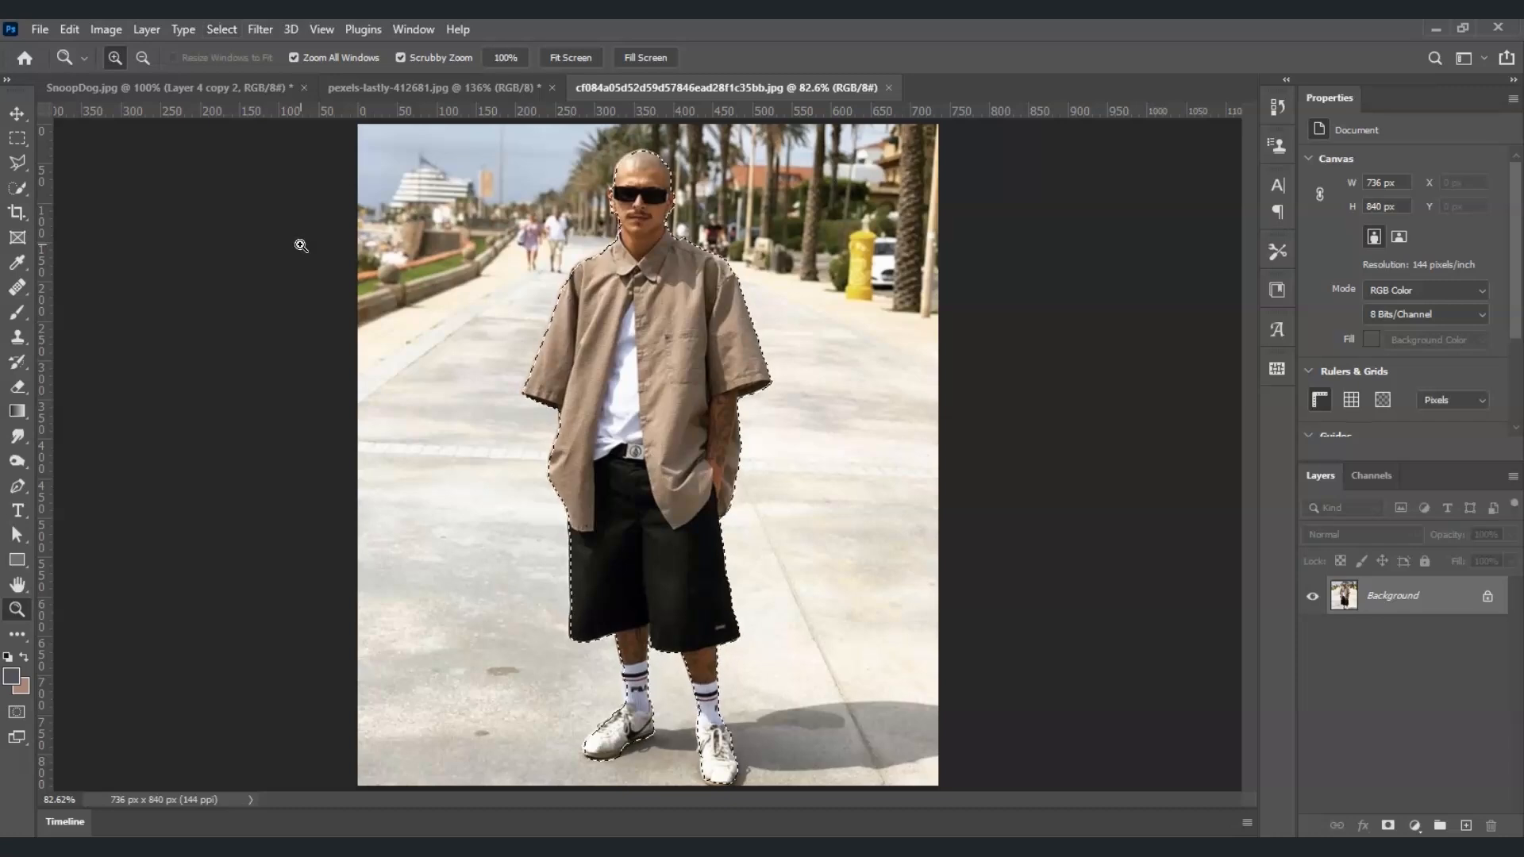
# Step: Add the missed edge along the top and sides of the man's head to the selection with the Polygonal Lasso
pyautogui.doubleClick(605, 181)
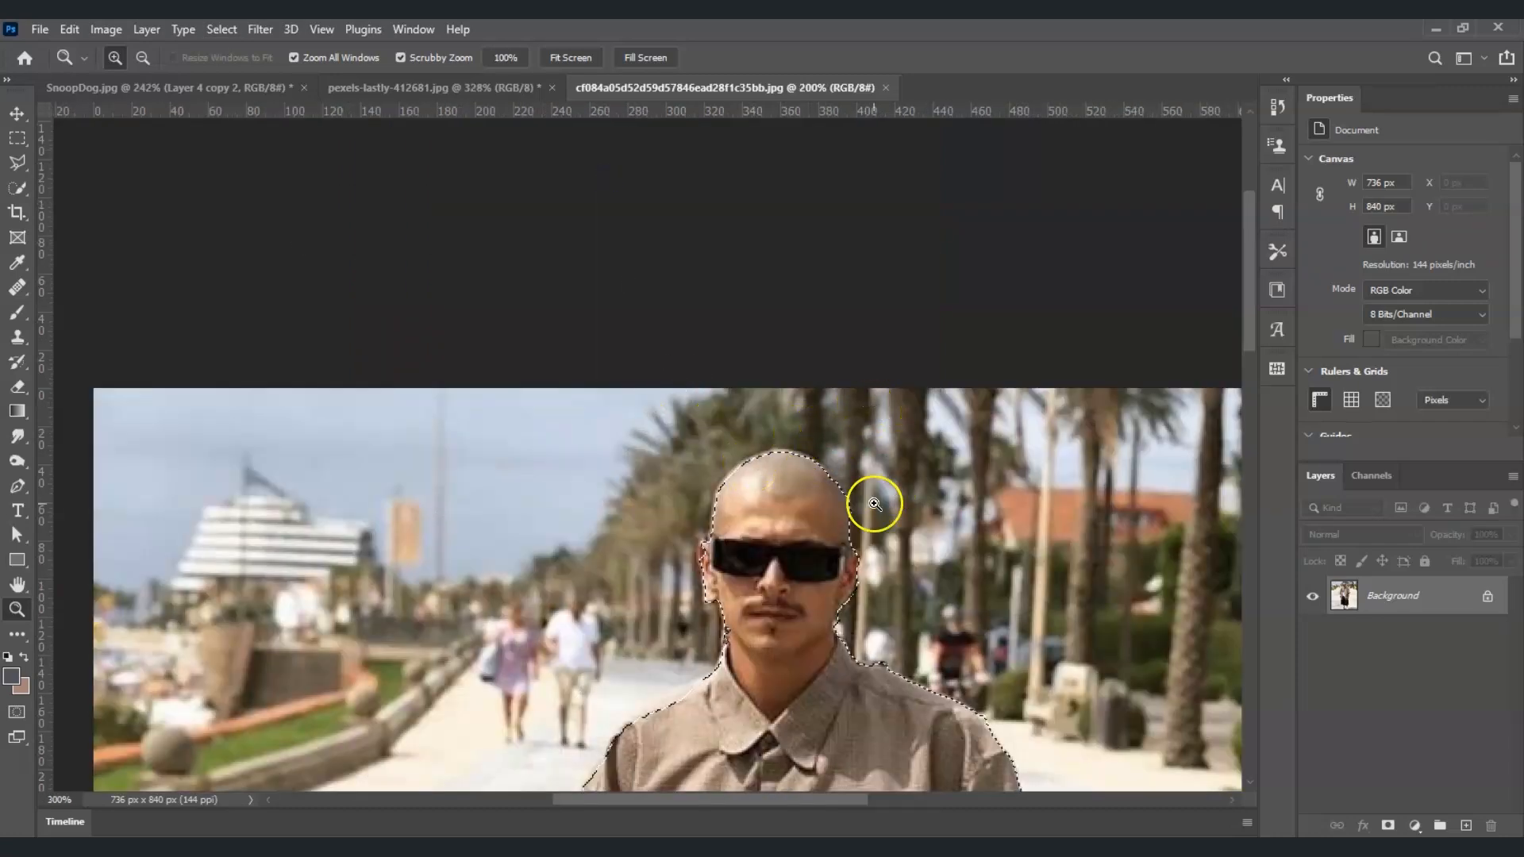
pyautogui.click(874, 504)
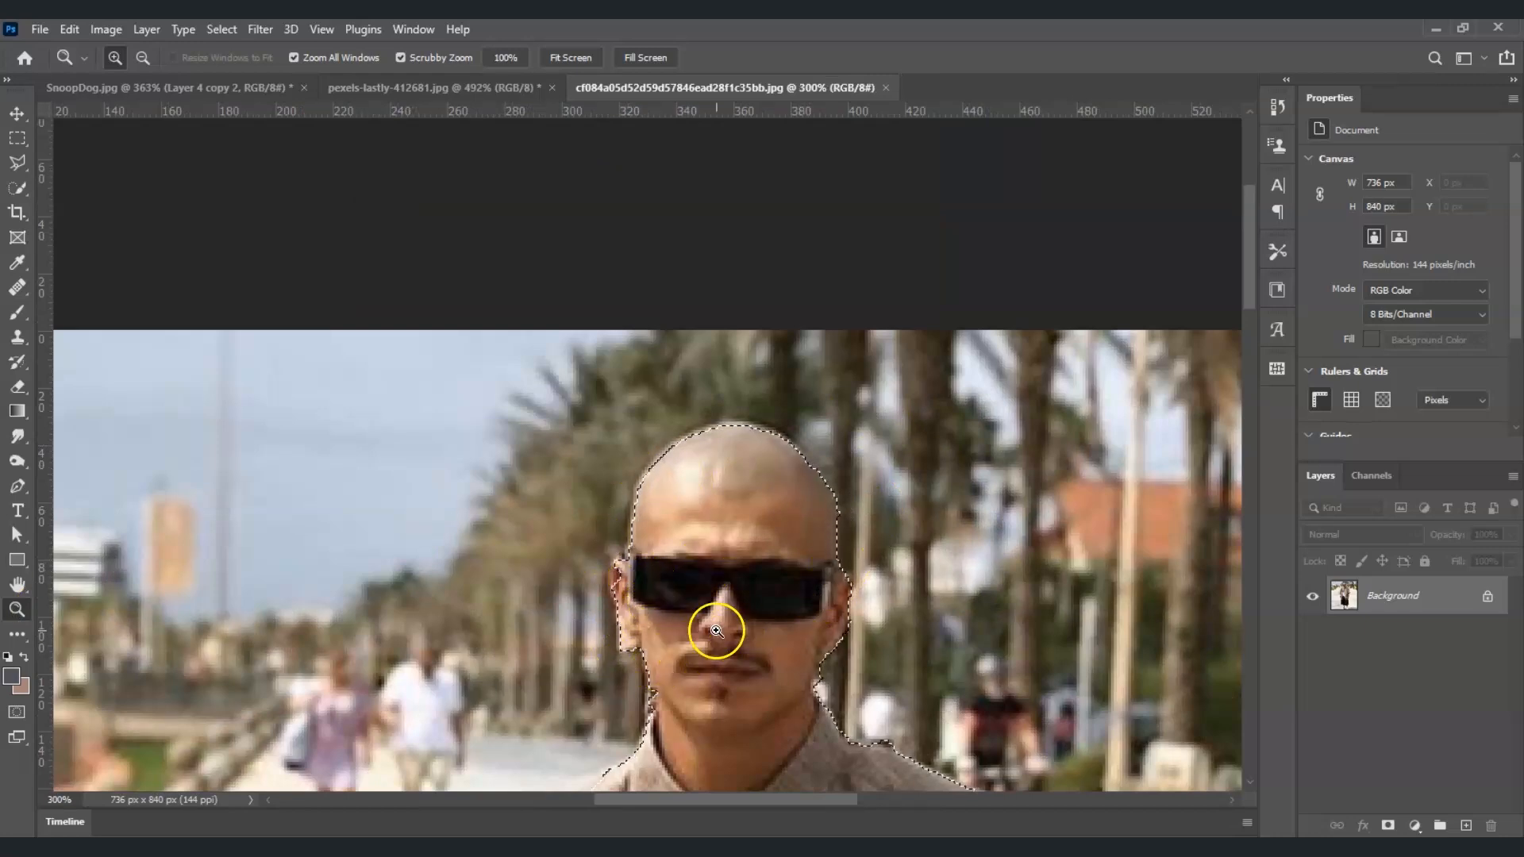
pyautogui.scroll(-1, 687, 651)
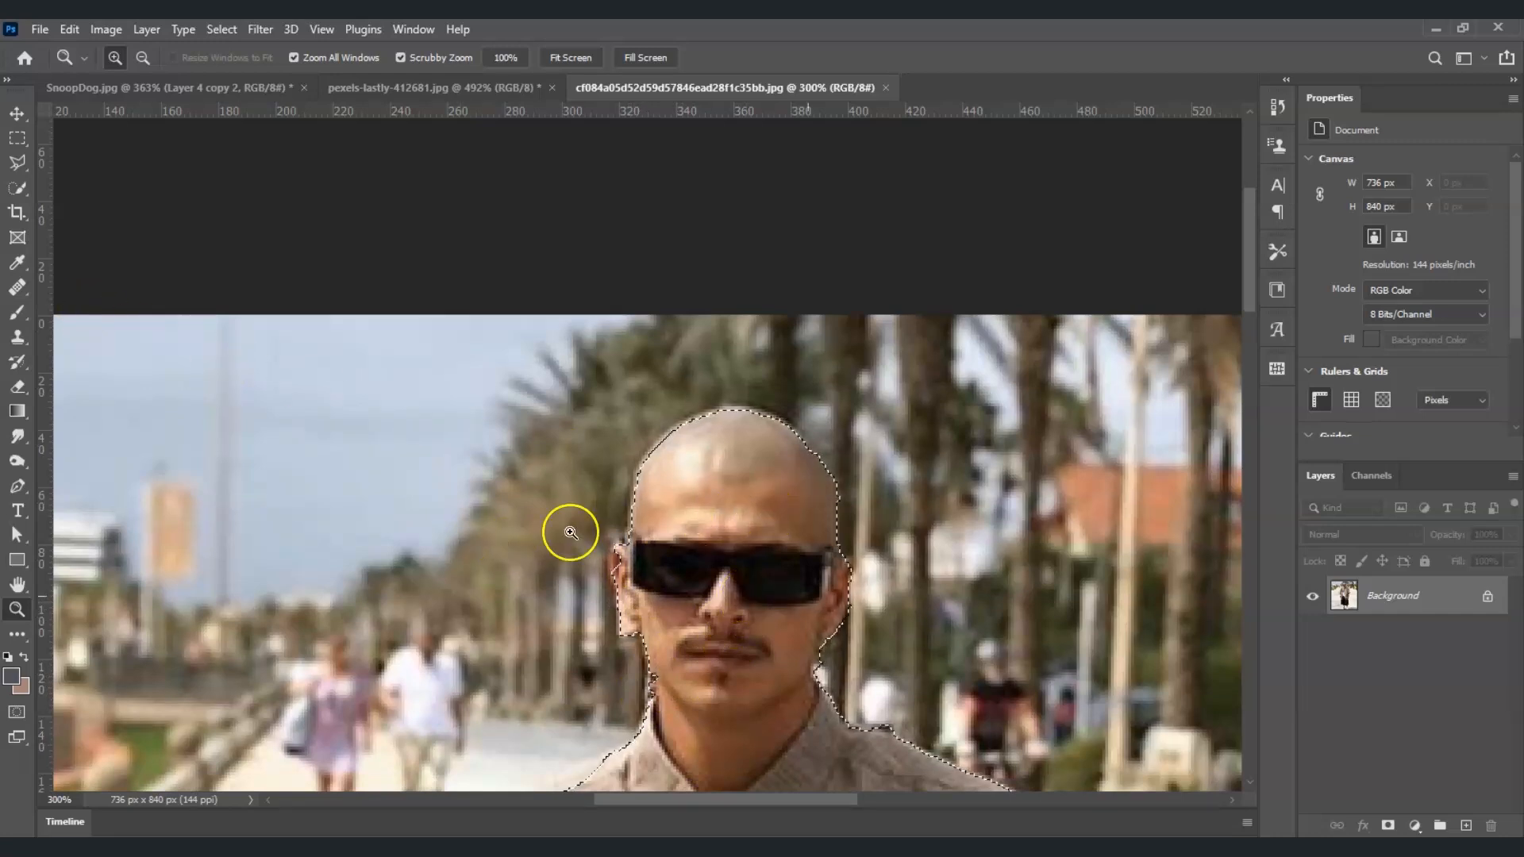
pyautogui.click(816, 591)
pyautogui.click(816, 591)
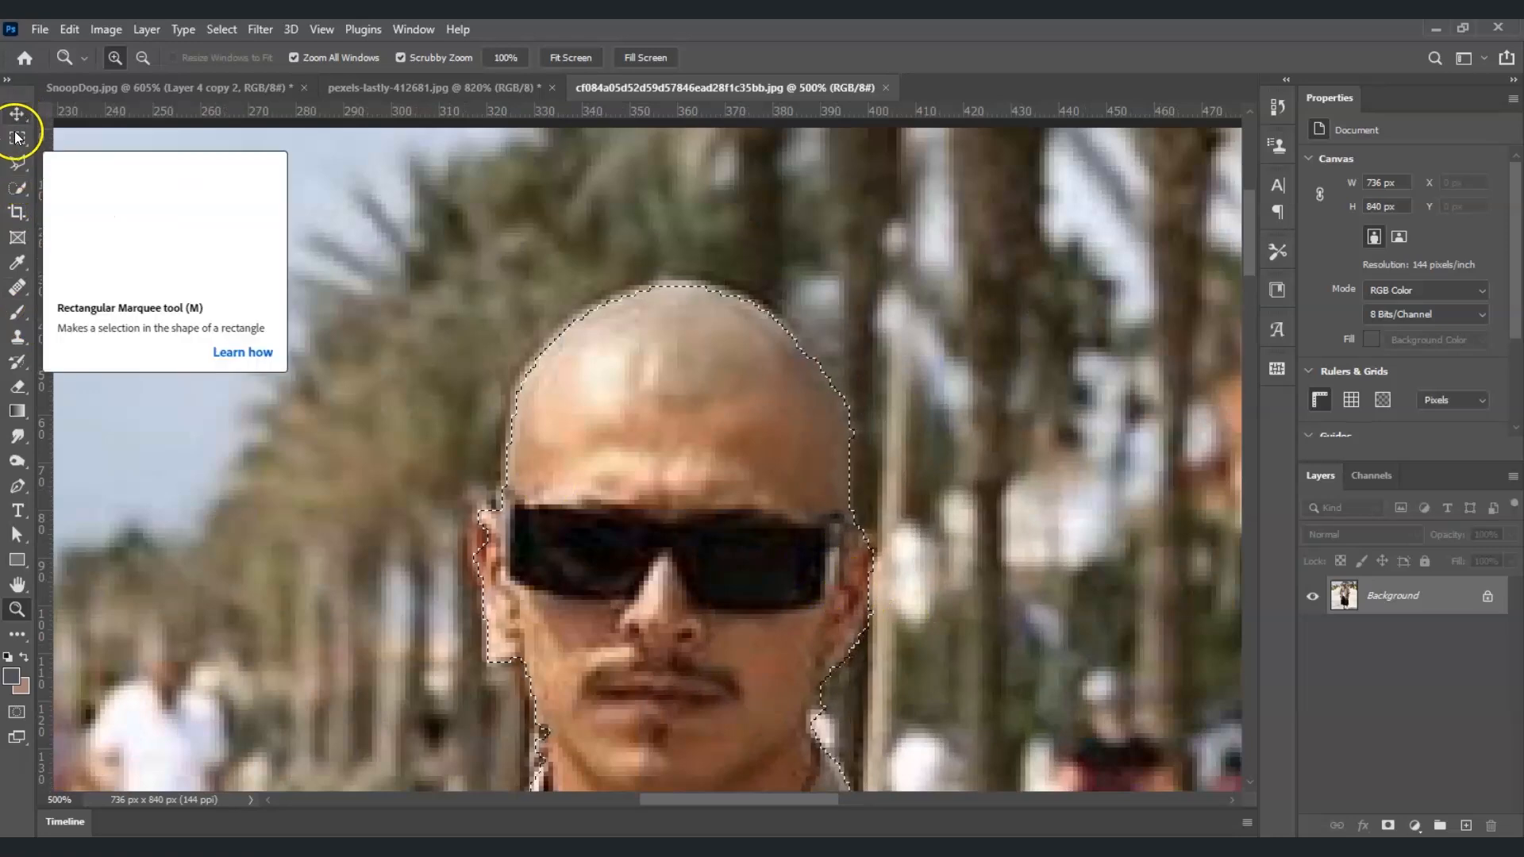
pyautogui.click(18, 163)
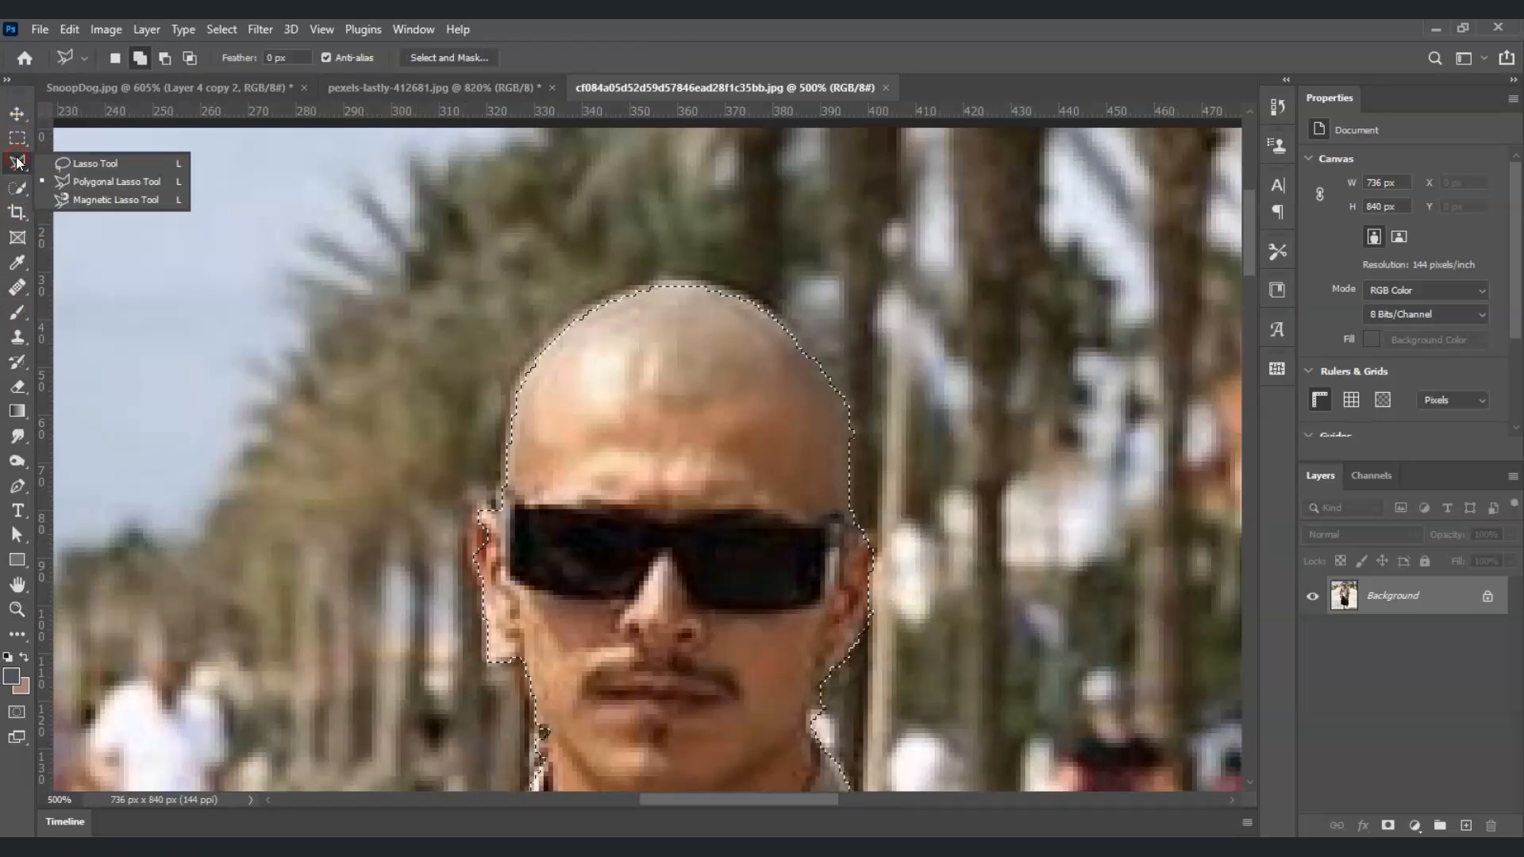
pyautogui.click(91, 182)
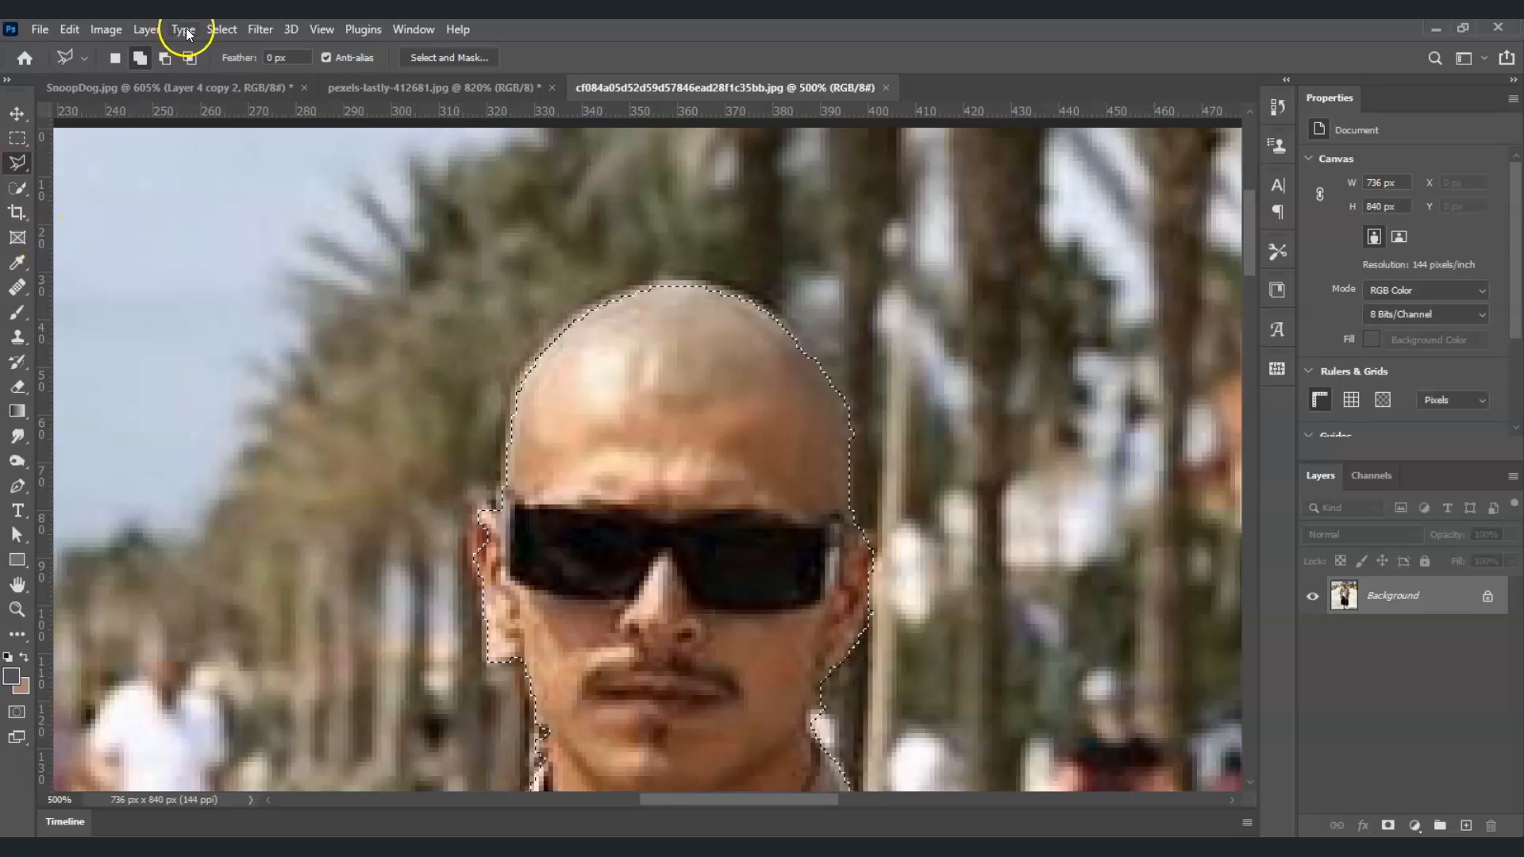
pyautogui.click(139, 60)
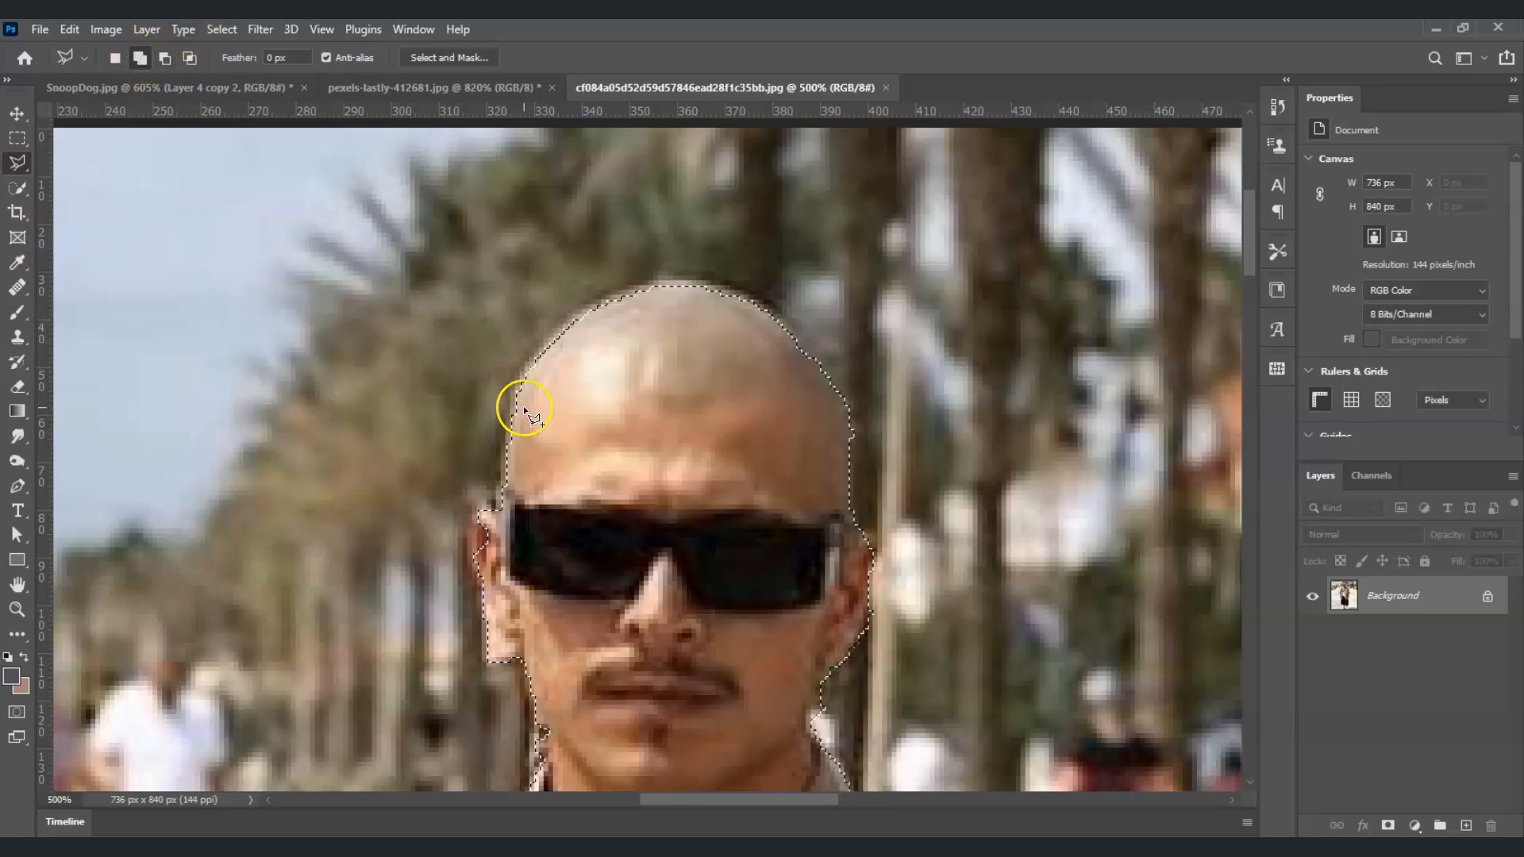
pyautogui.click(509, 445)
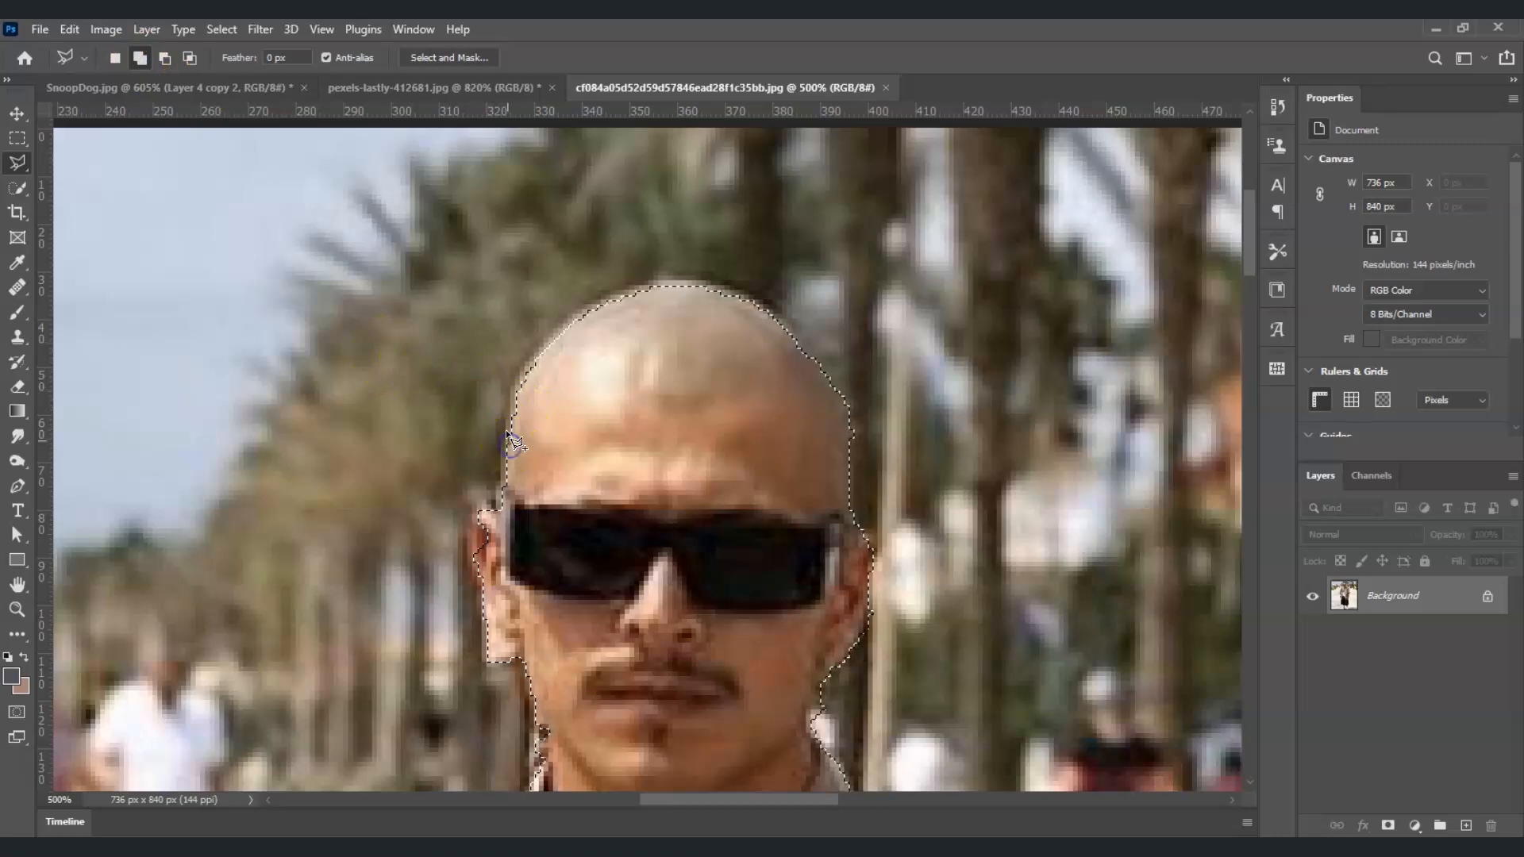
pyautogui.click(510, 417)
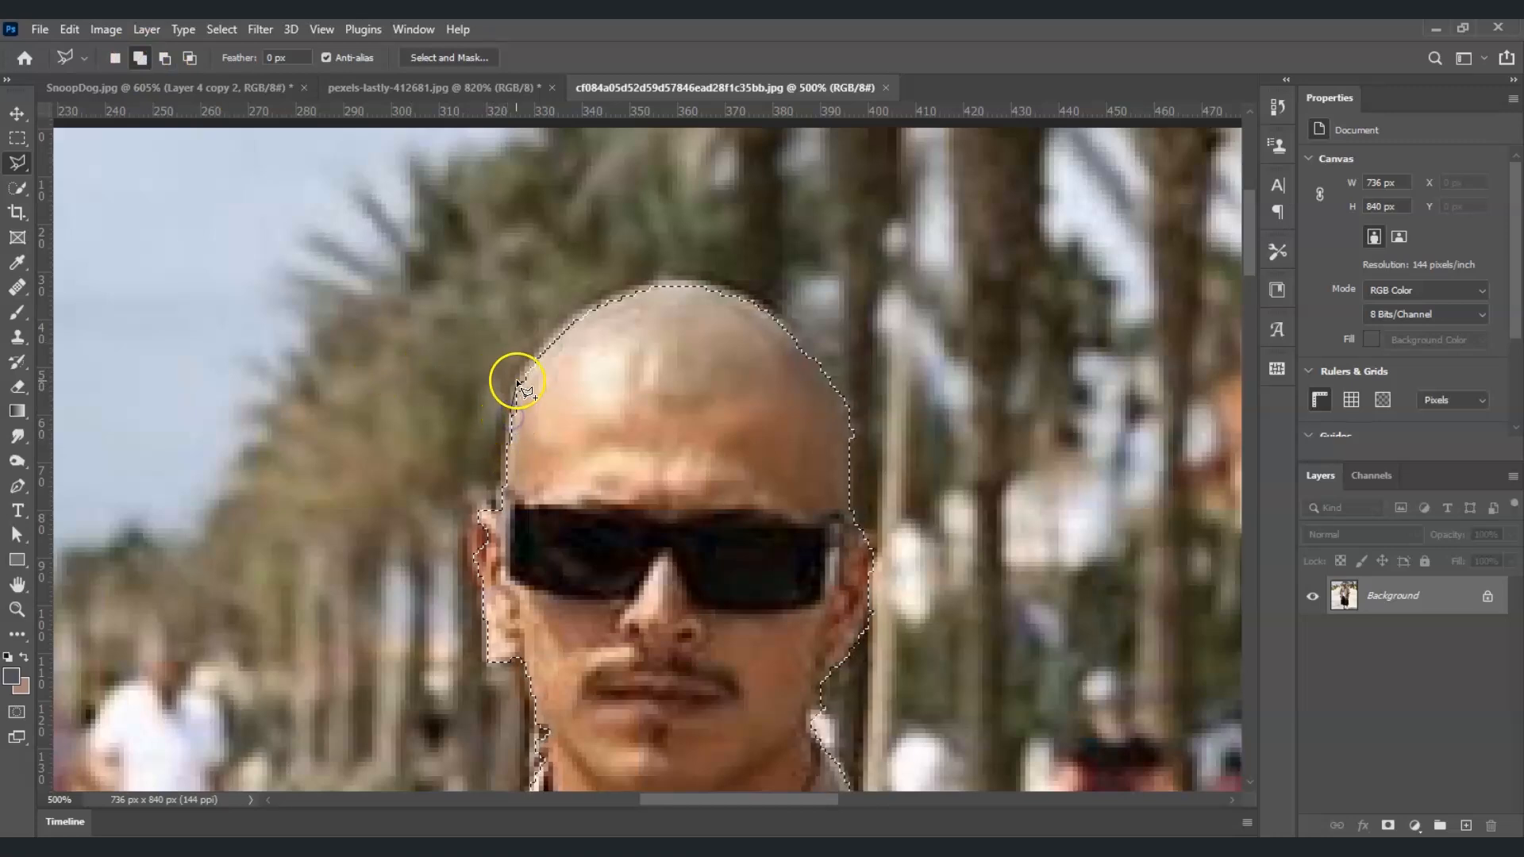
pyautogui.click(545, 350)
pyautogui.click(794, 338)
pyautogui.click(853, 435)
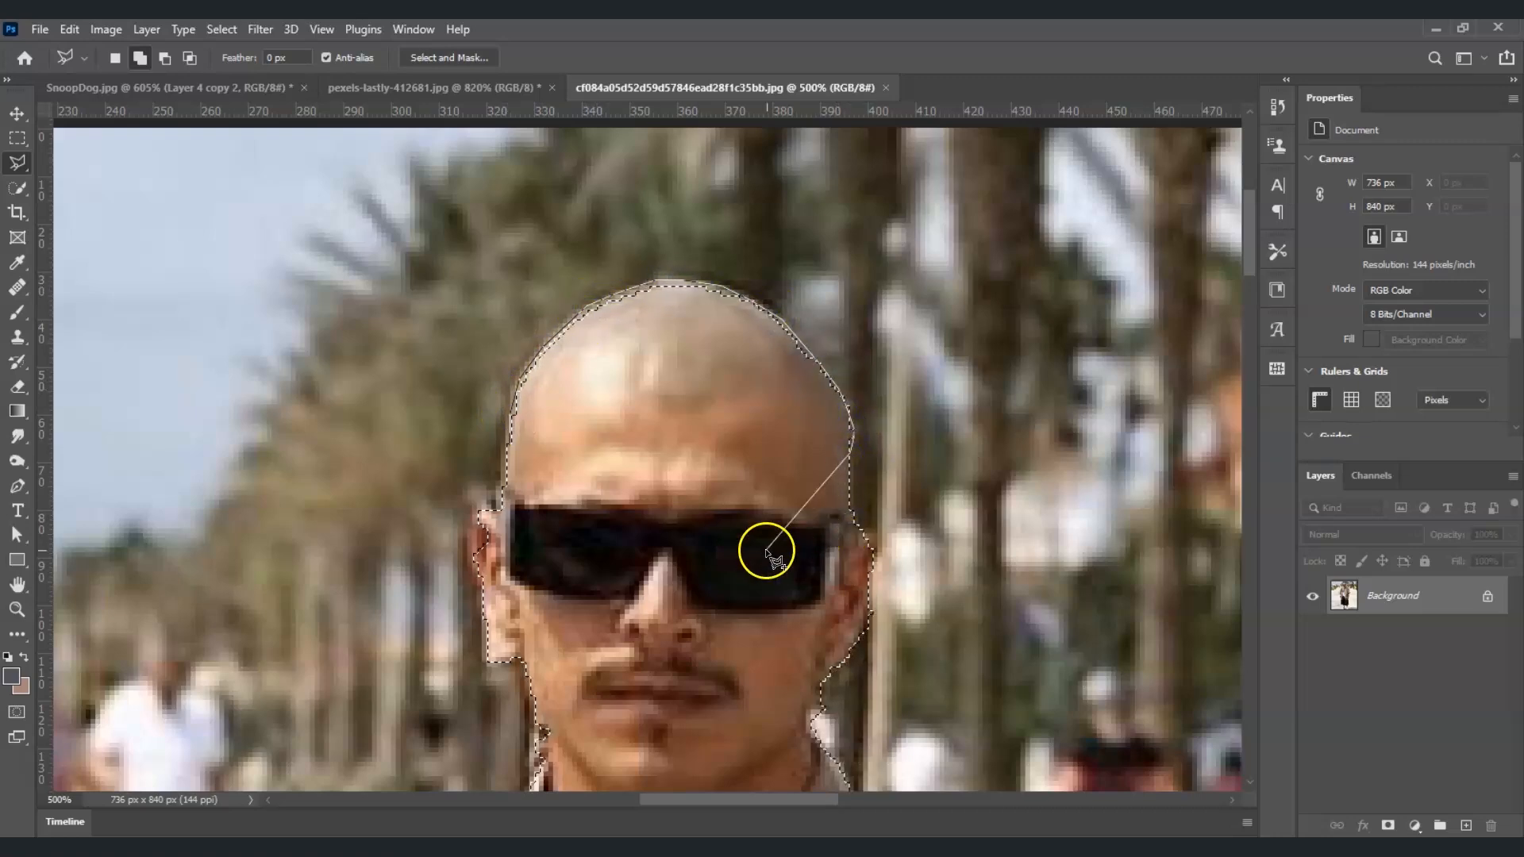
pyautogui.click(509, 442)
# Step: Add the missed outer edge of the ear on the image's left side to the selection
pyautogui.click(480, 511)
pyautogui.click(469, 541)
pyautogui.click(477, 574)
pyautogui.click(494, 556)
pyautogui.click(480, 511)
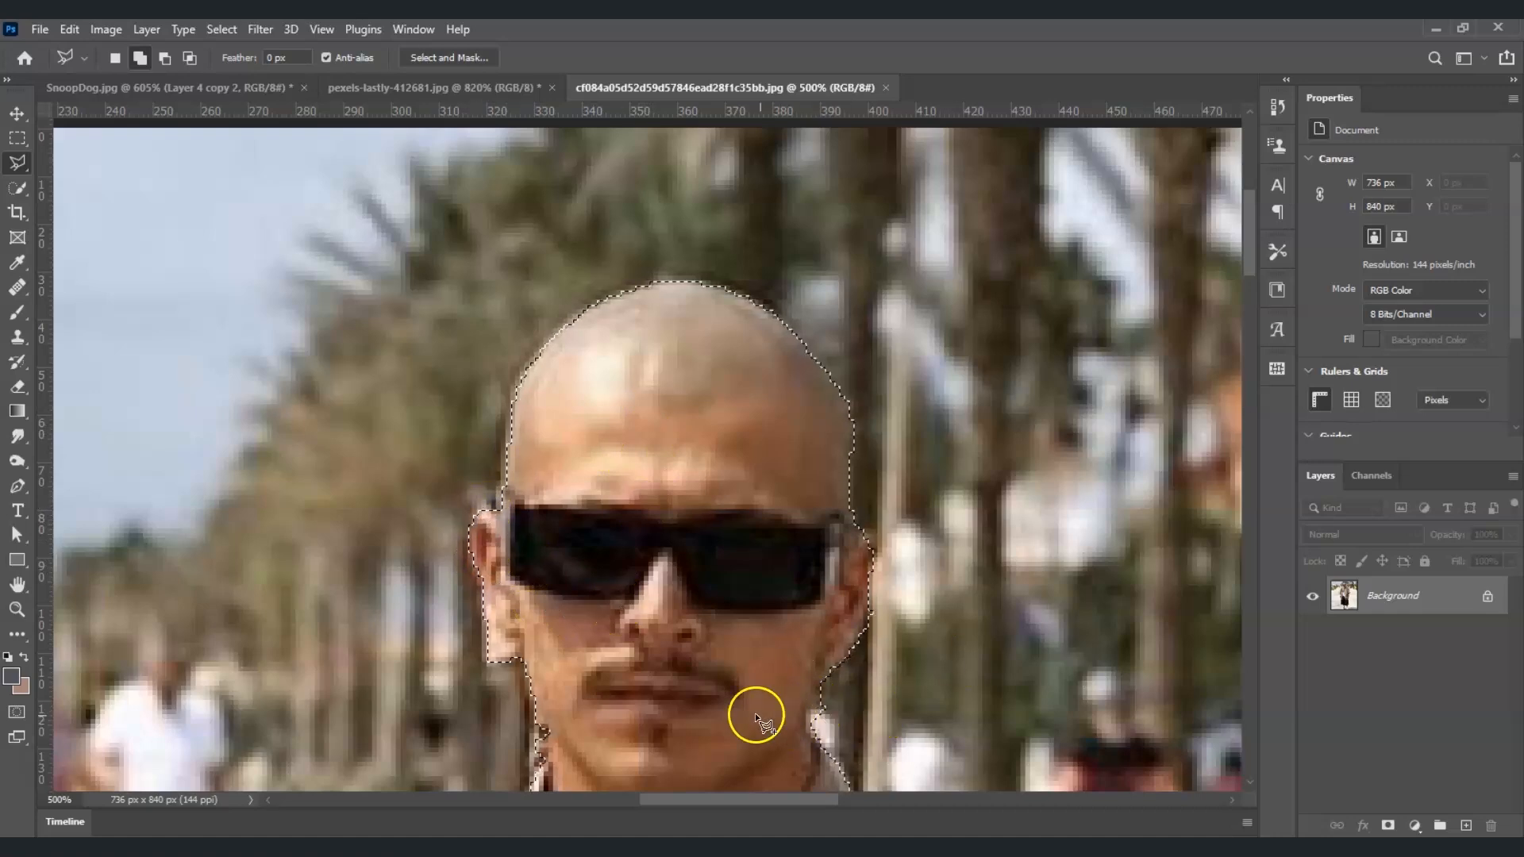
# Step: Subtract the background patches beside the man's jaw and neck from the selection with the Polygonal Lasso
pyautogui.press('alt')
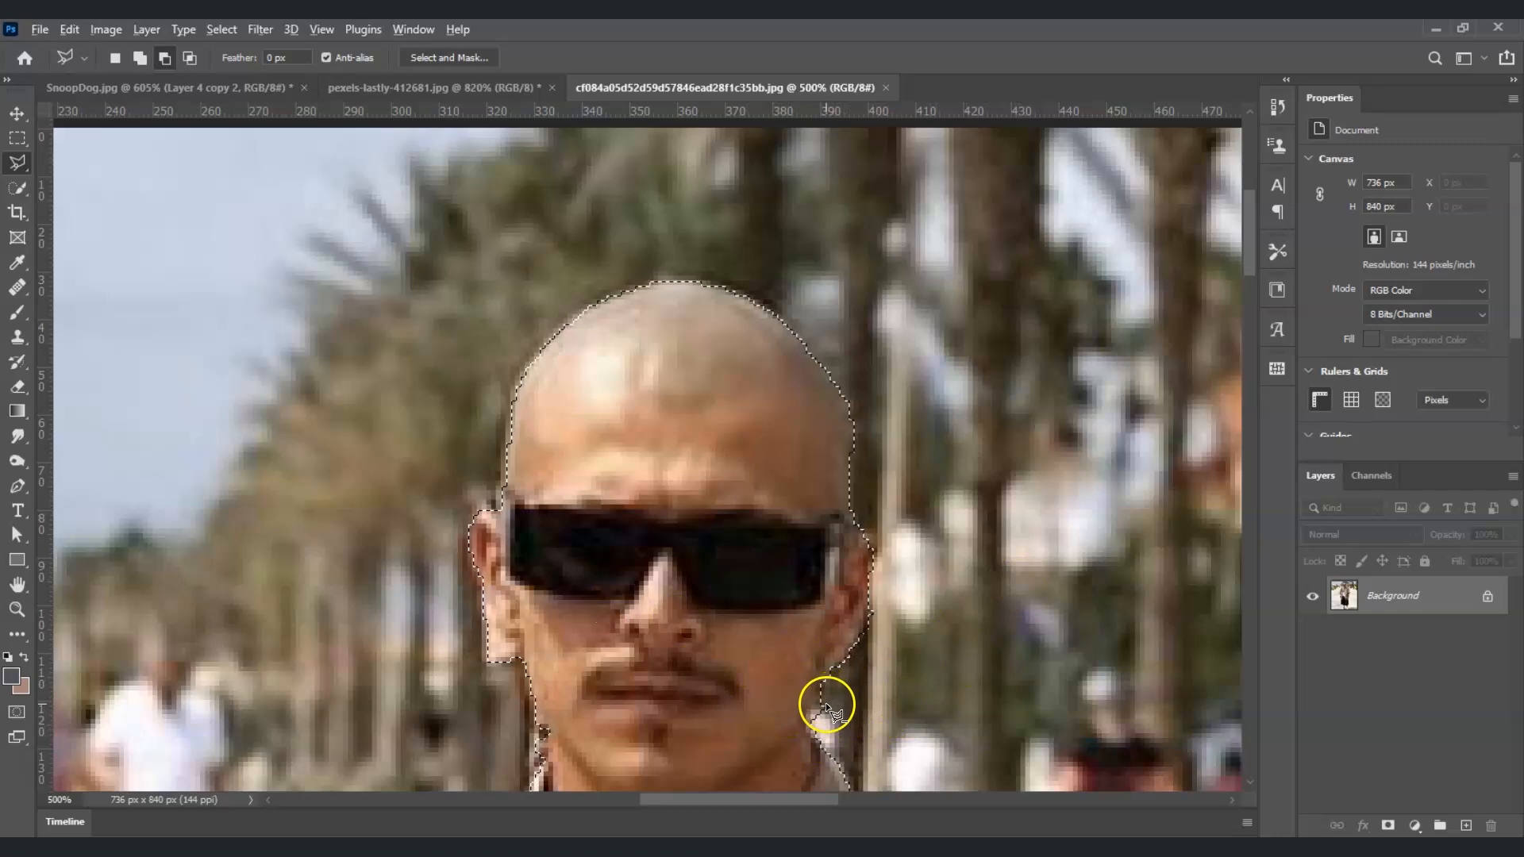
pyautogui.keyDown('alt'); pyautogui.click(822, 687); pyautogui.keyUp('alt')
pyautogui.click(821, 687)
pyautogui.keyDown('alt'); pyautogui.click(542, 726); pyautogui.keyUp('alt')
pyautogui.click(547, 761)
pyautogui.click(531, 766)
pyautogui.click(524, 748)
pyautogui.click(549, 759)
# Step: Subtract the strip of background above the shirt shoulder, beside the collar on the image's right side, from the selection
pyautogui.moveTo(1249, 247); pyautogui.dragTo(1258, 313)
pyautogui.keyDown('alt'); pyautogui.click(912, 291); pyautogui.keyUp('alt')
pyautogui.click(948, 304)
pyautogui.click(968, 287)
pyautogui.click(929, 268)
pyautogui.click(913, 274)
pyautogui.click(919, 291)
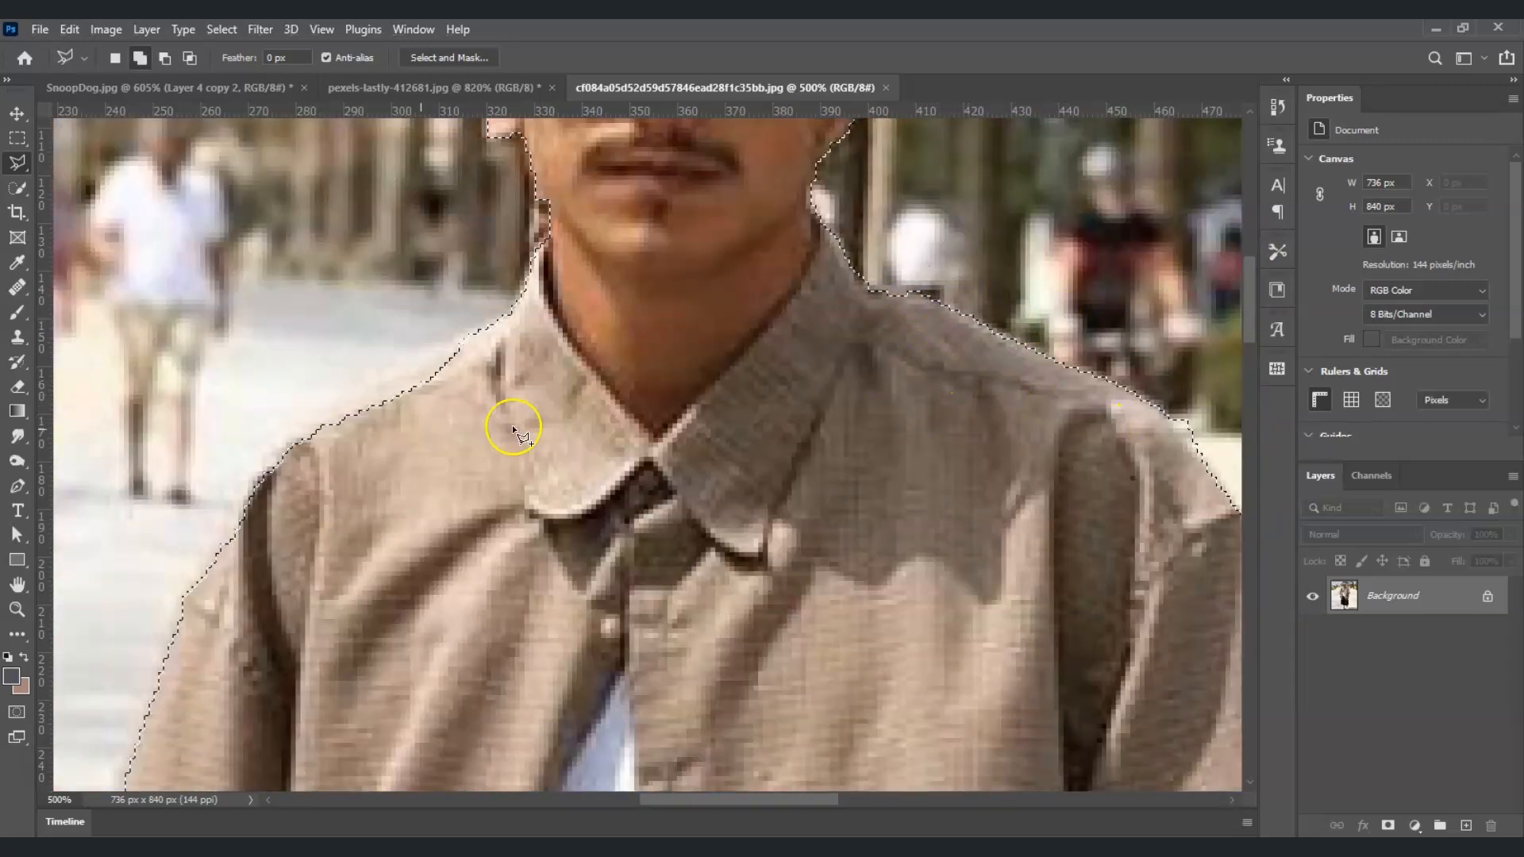
# Step: Mask out the background using the selection and apply the layer mask permanently to the layer
pyautogui.click(17, 610)
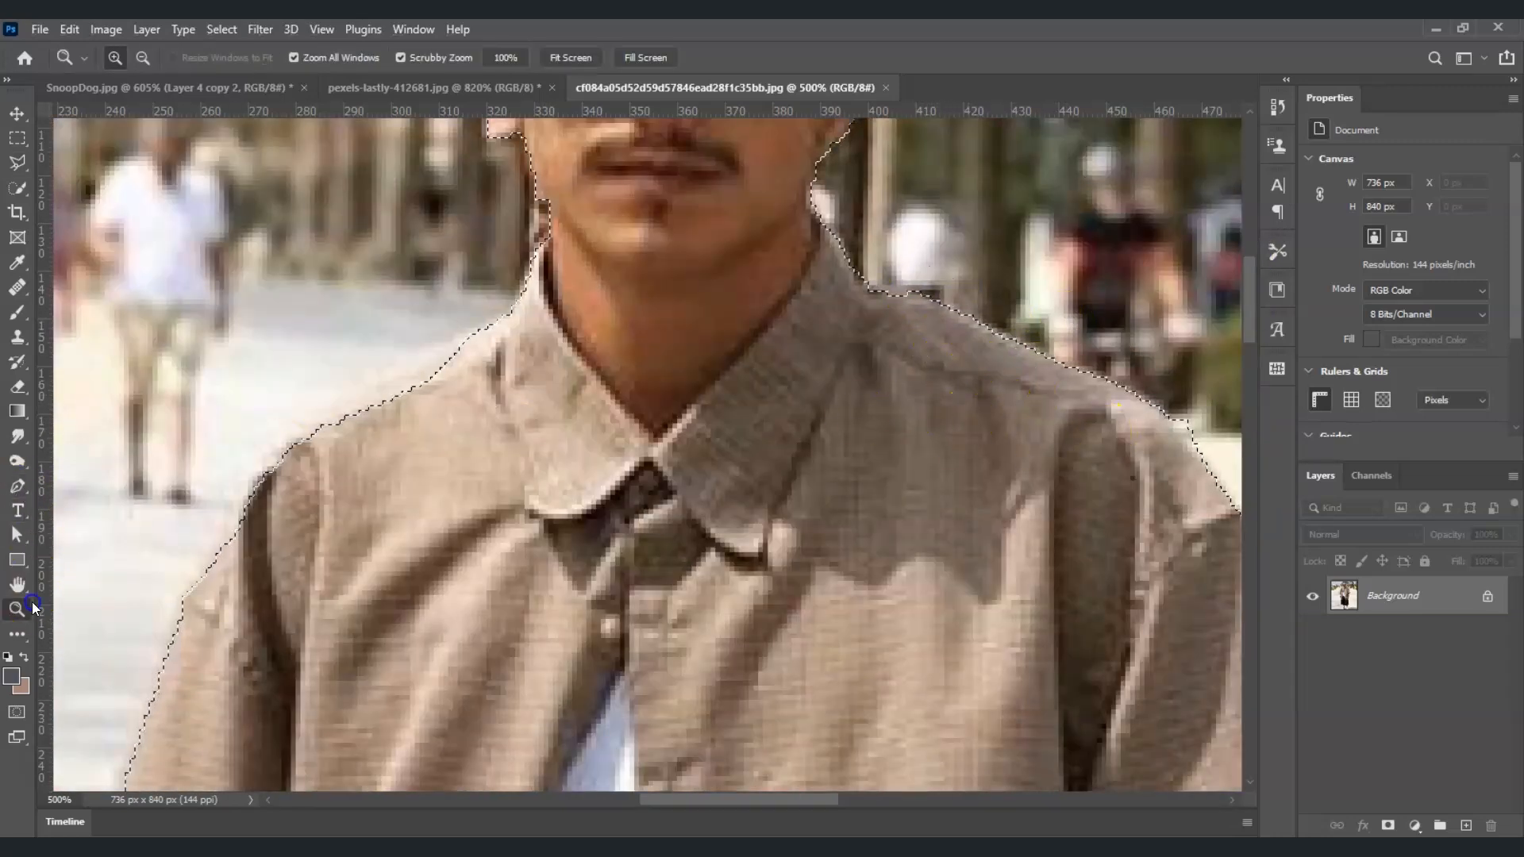
pyautogui.click(596, 58)
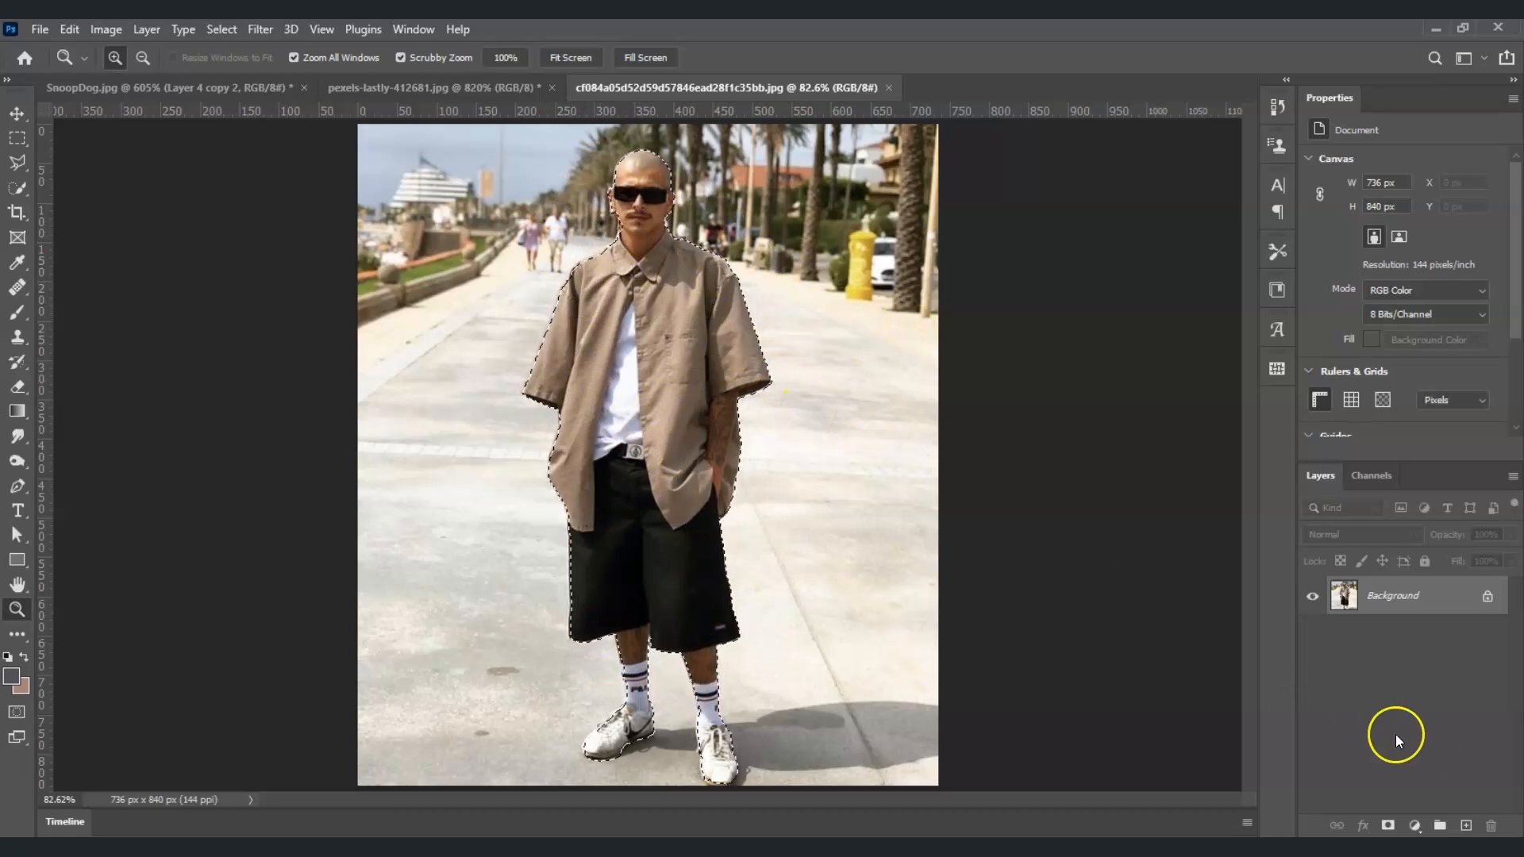
pyautogui.click(1391, 827)
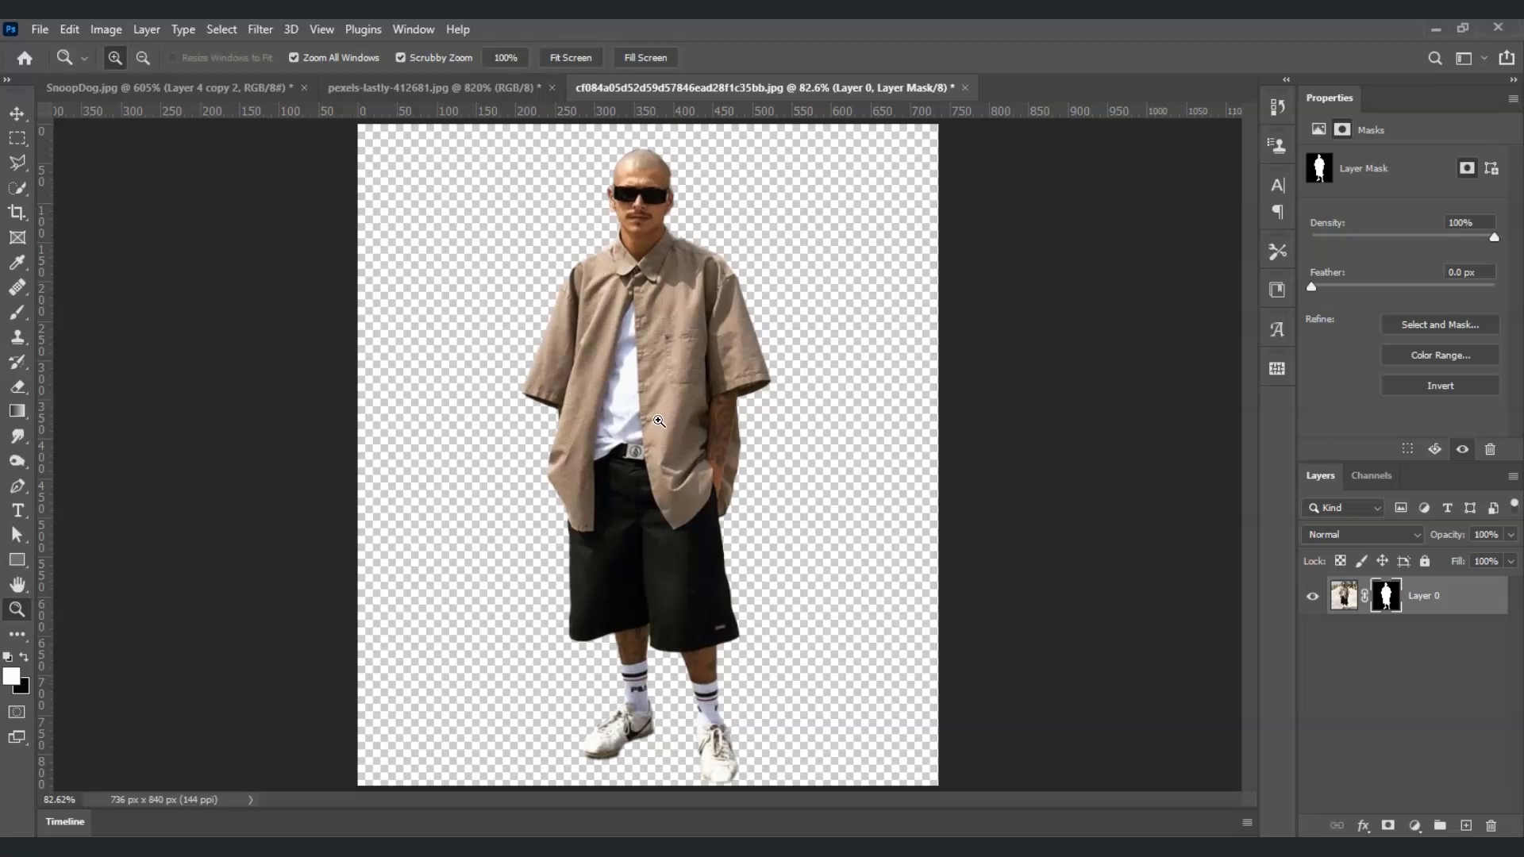
pyautogui.rightClick(1386, 596)
pyautogui.click(1390, 652)
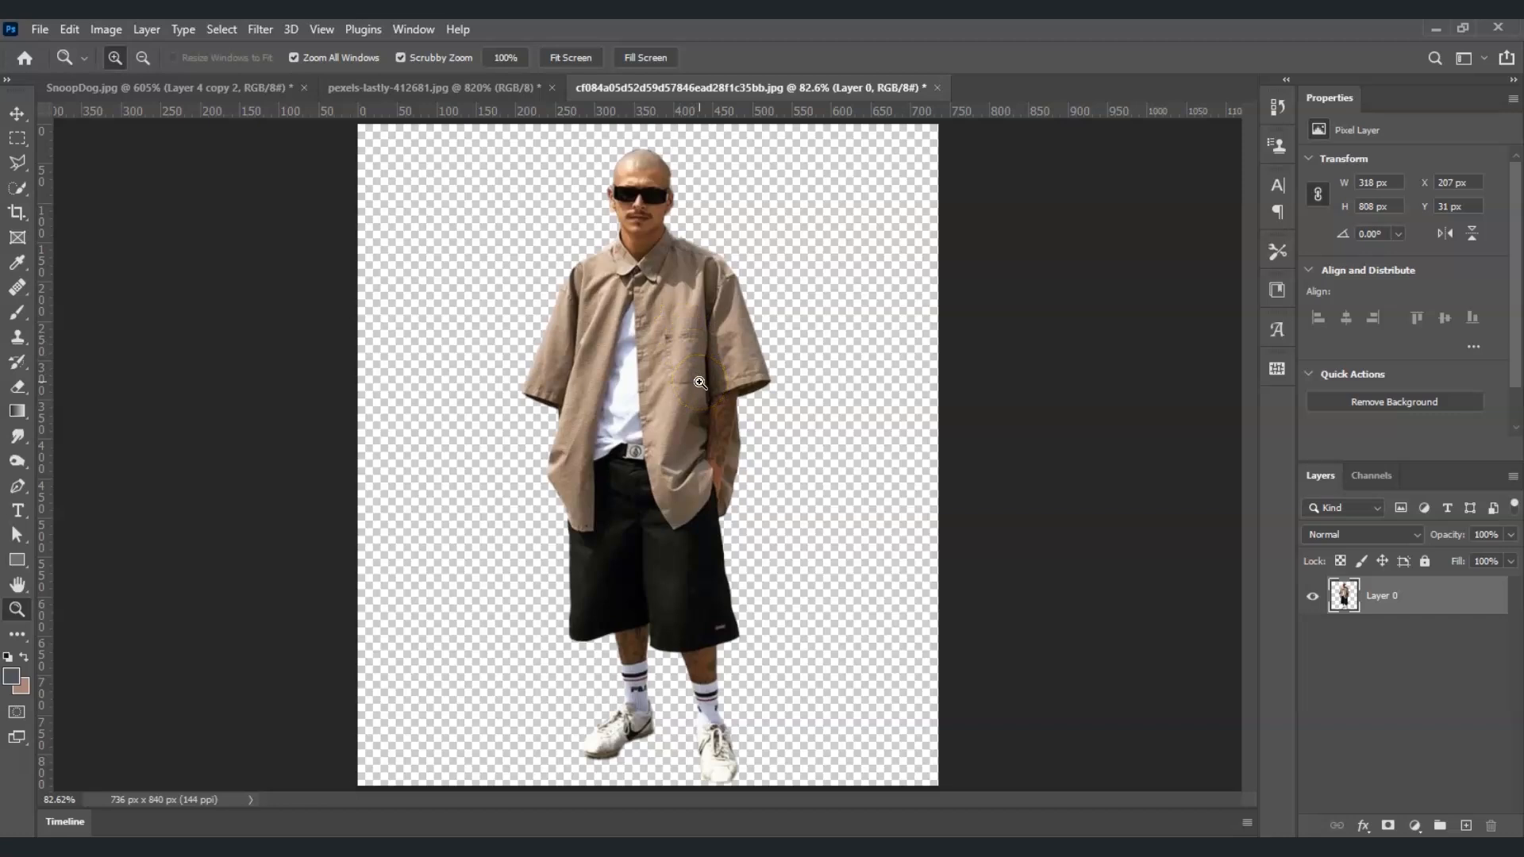
# Step: Scale the cutout man to about 183% and position him so his head and upper body fill the canvas
pyautogui.hotkey('ctrl', 't')
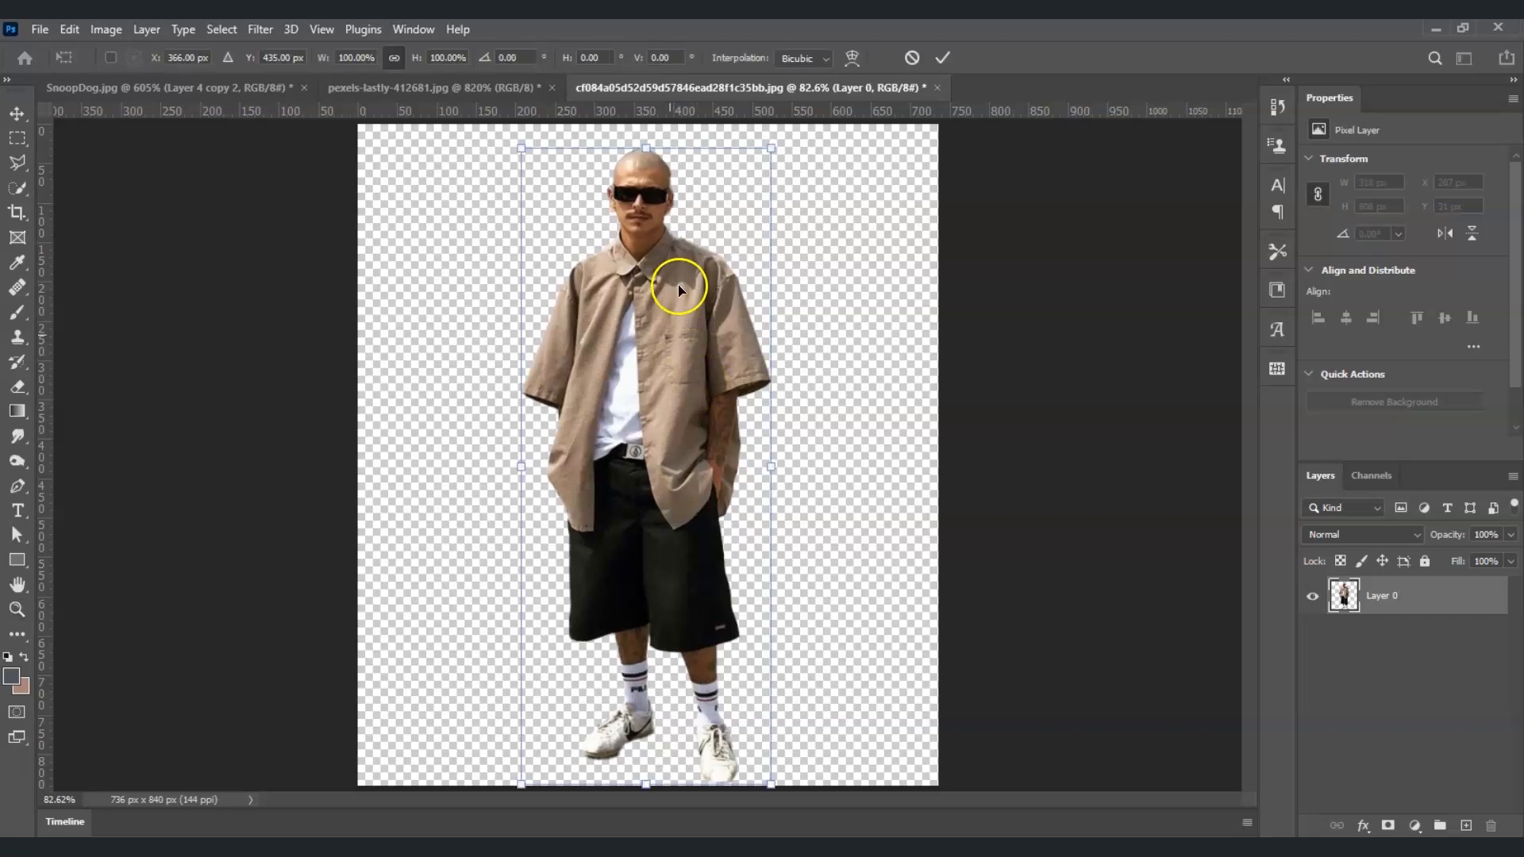
pyautogui.moveTo(771, 466); pyautogui.dragTo(980, 469)
pyautogui.moveTo(750, 316); pyautogui.dragTo(700, 592)
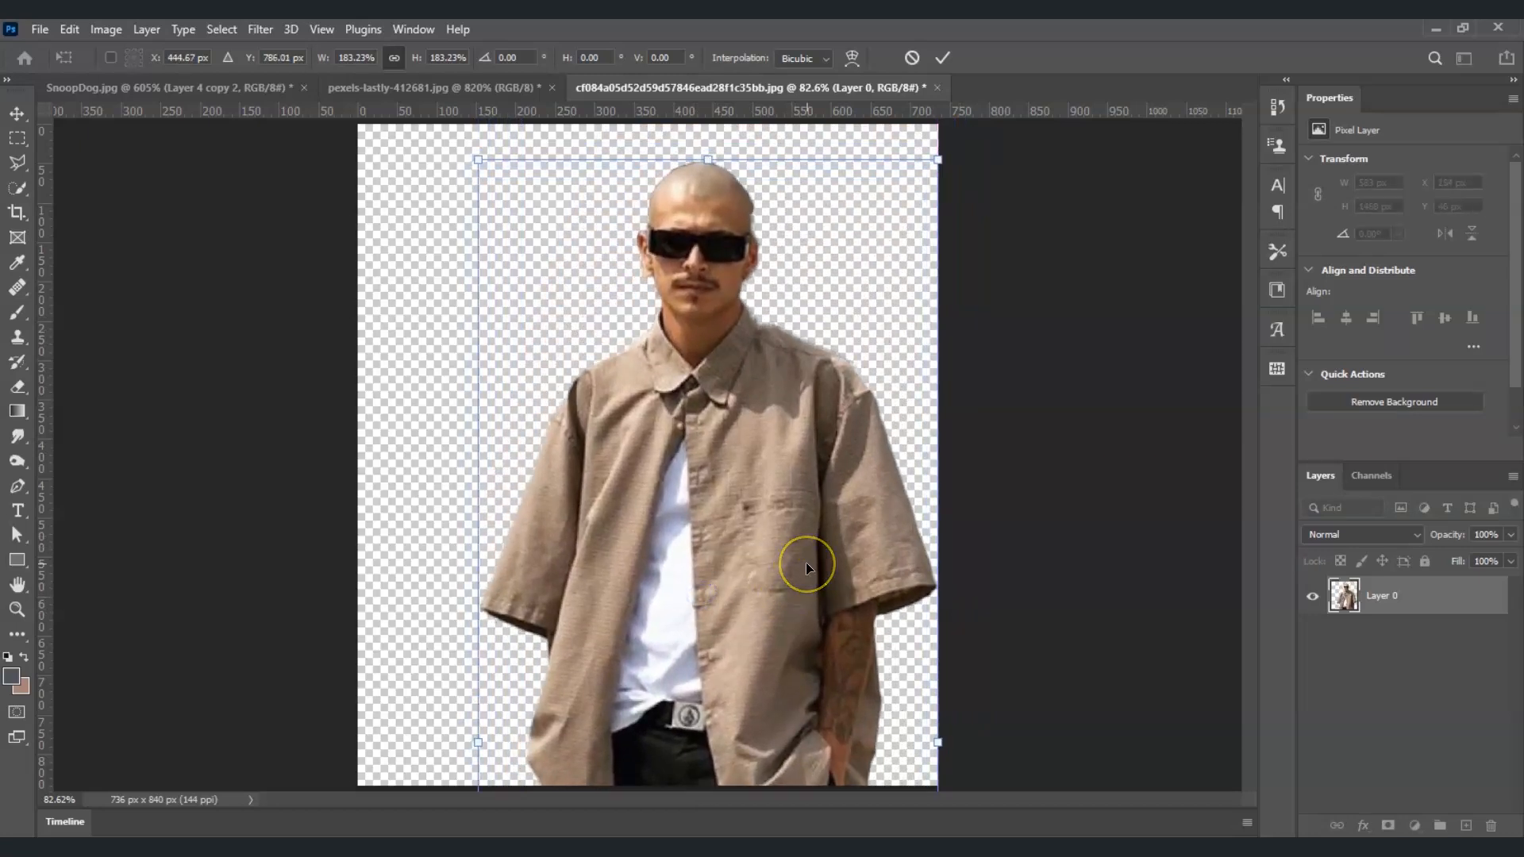
pyautogui.press('Return')
pyautogui.press('z')
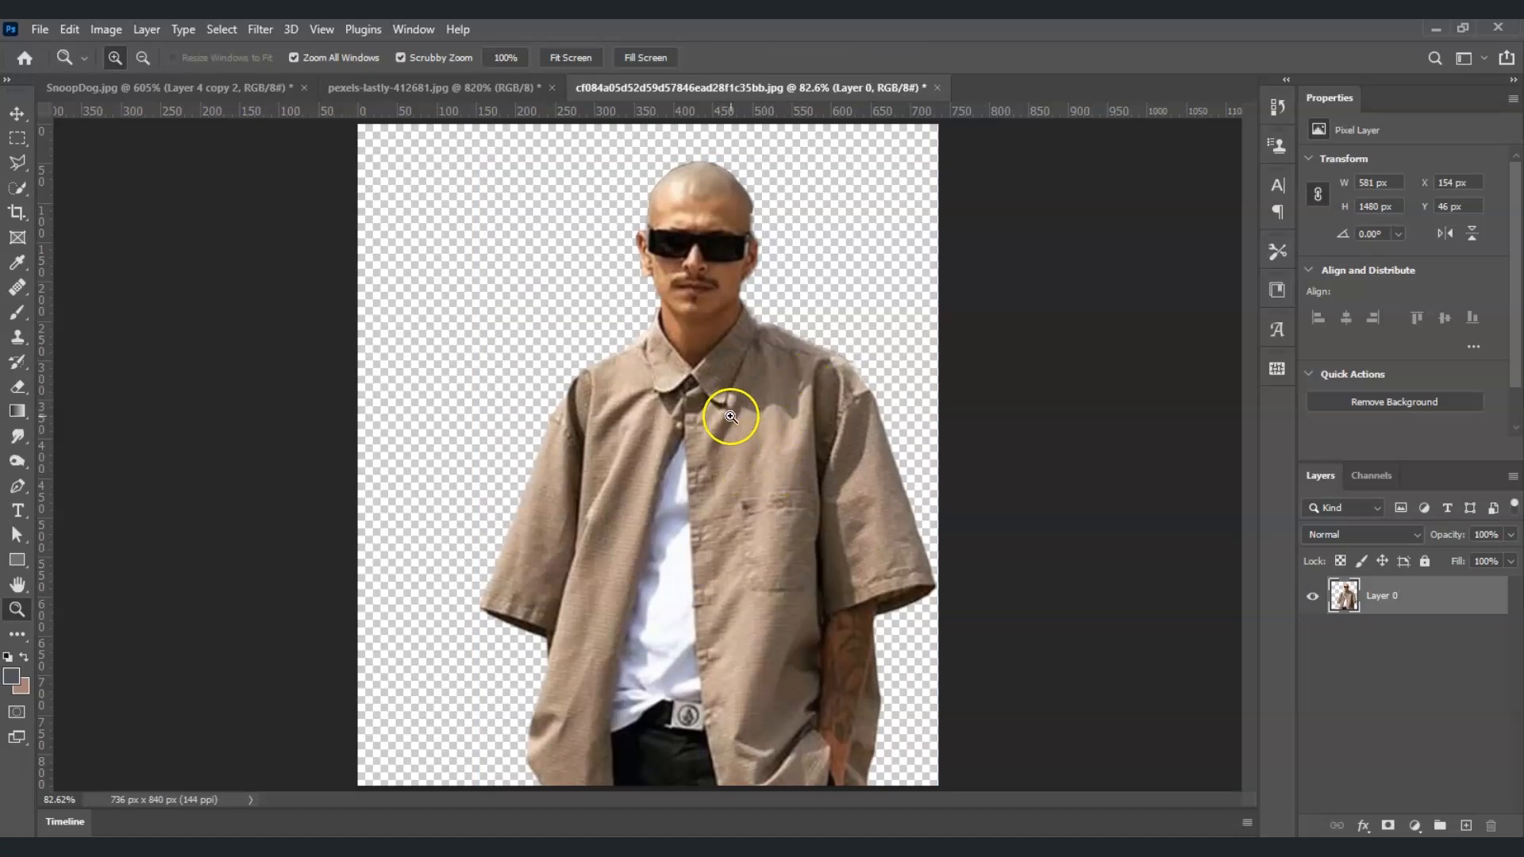
# Step: Convert the cutout layer to a smart object and rename it Subject
pyautogui.rightClick(1382, 608)
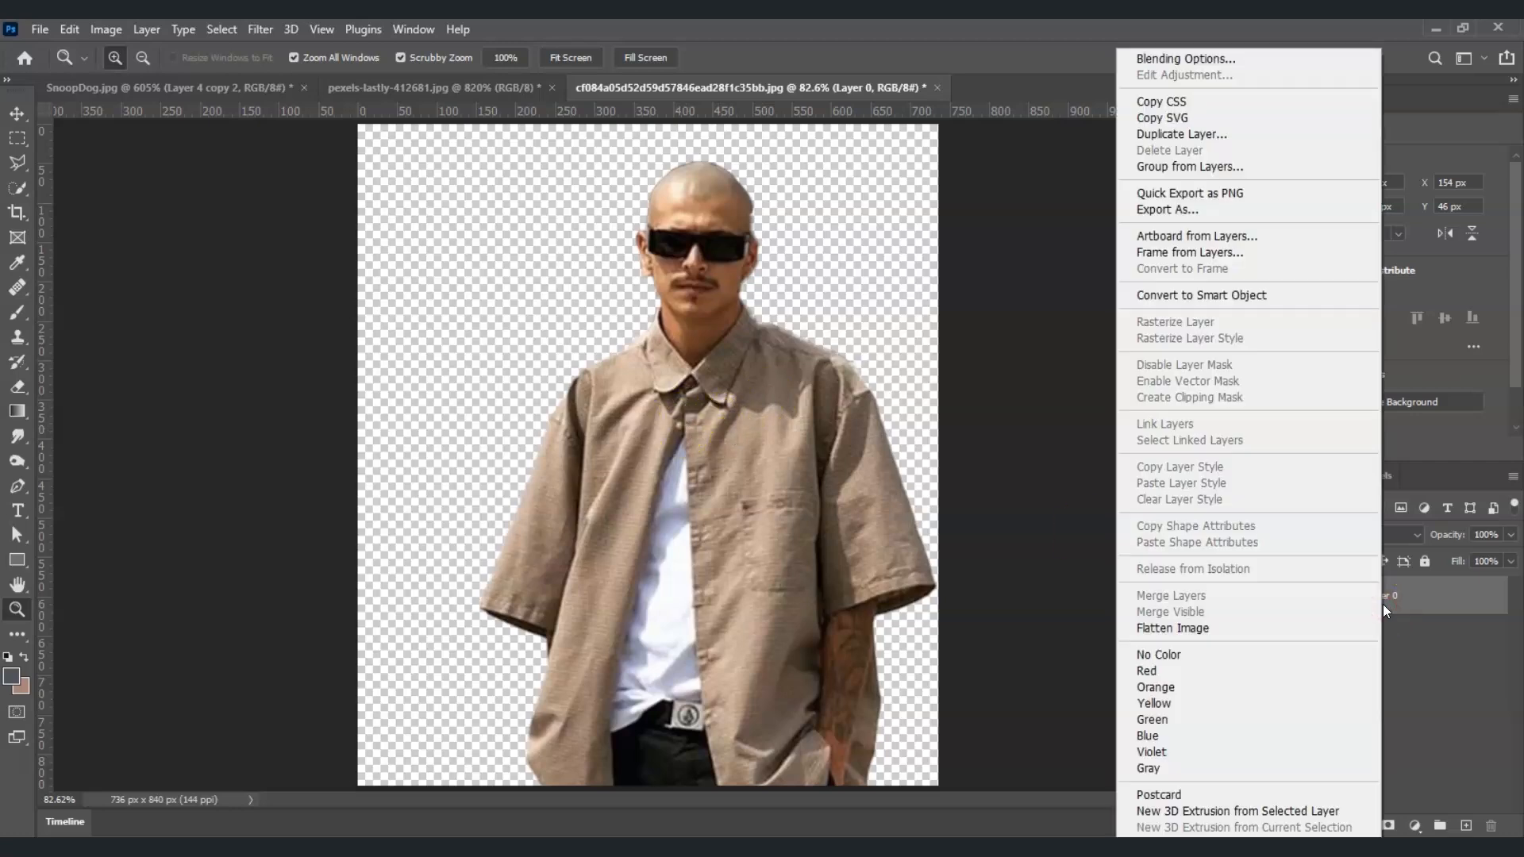
pyautogui.click(1215, 298)
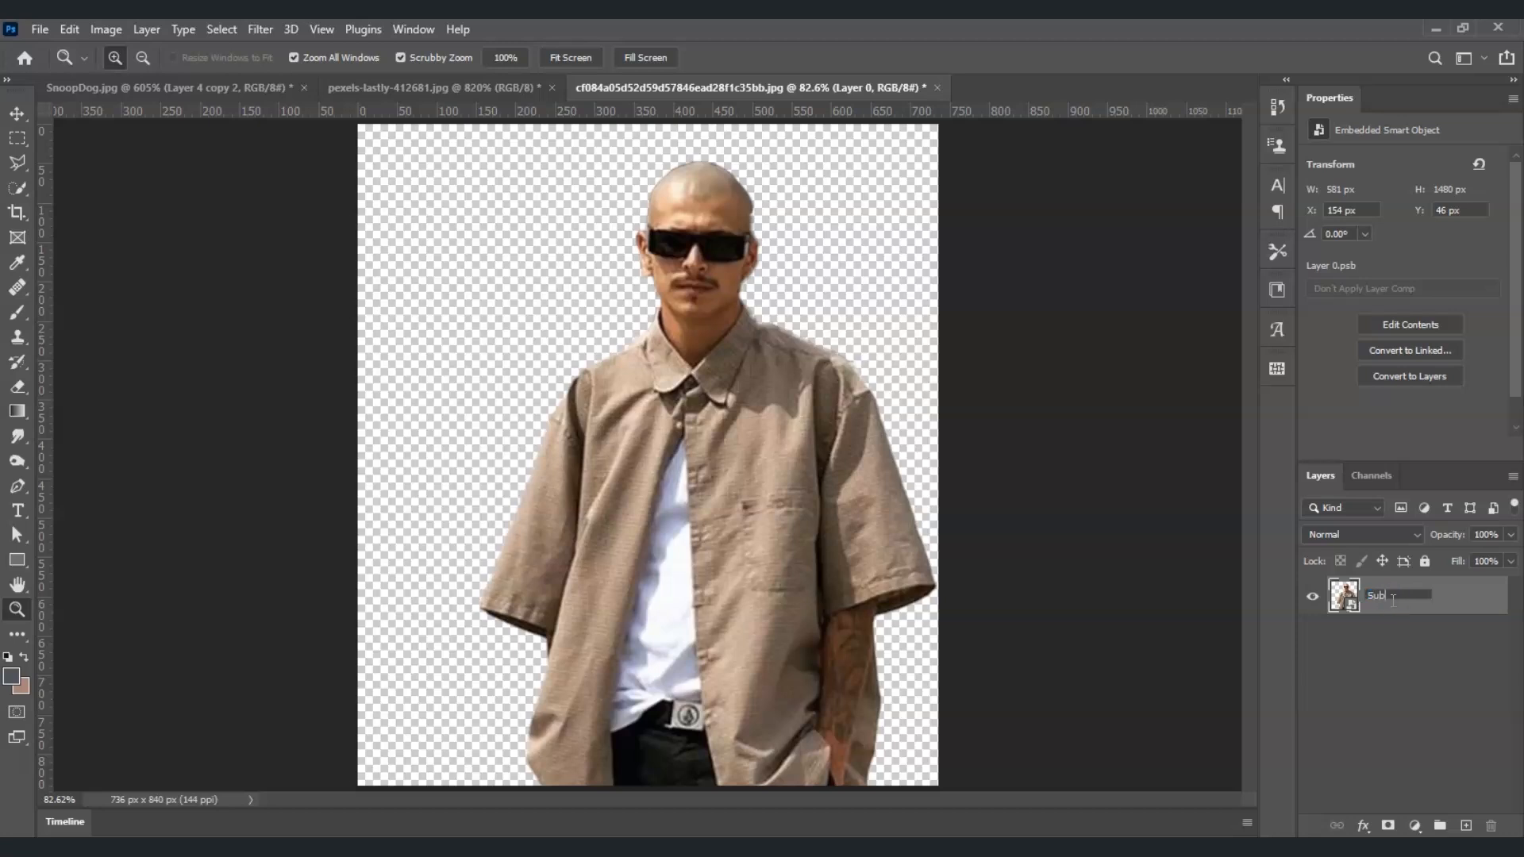
pyautogui.click(1422, 632)
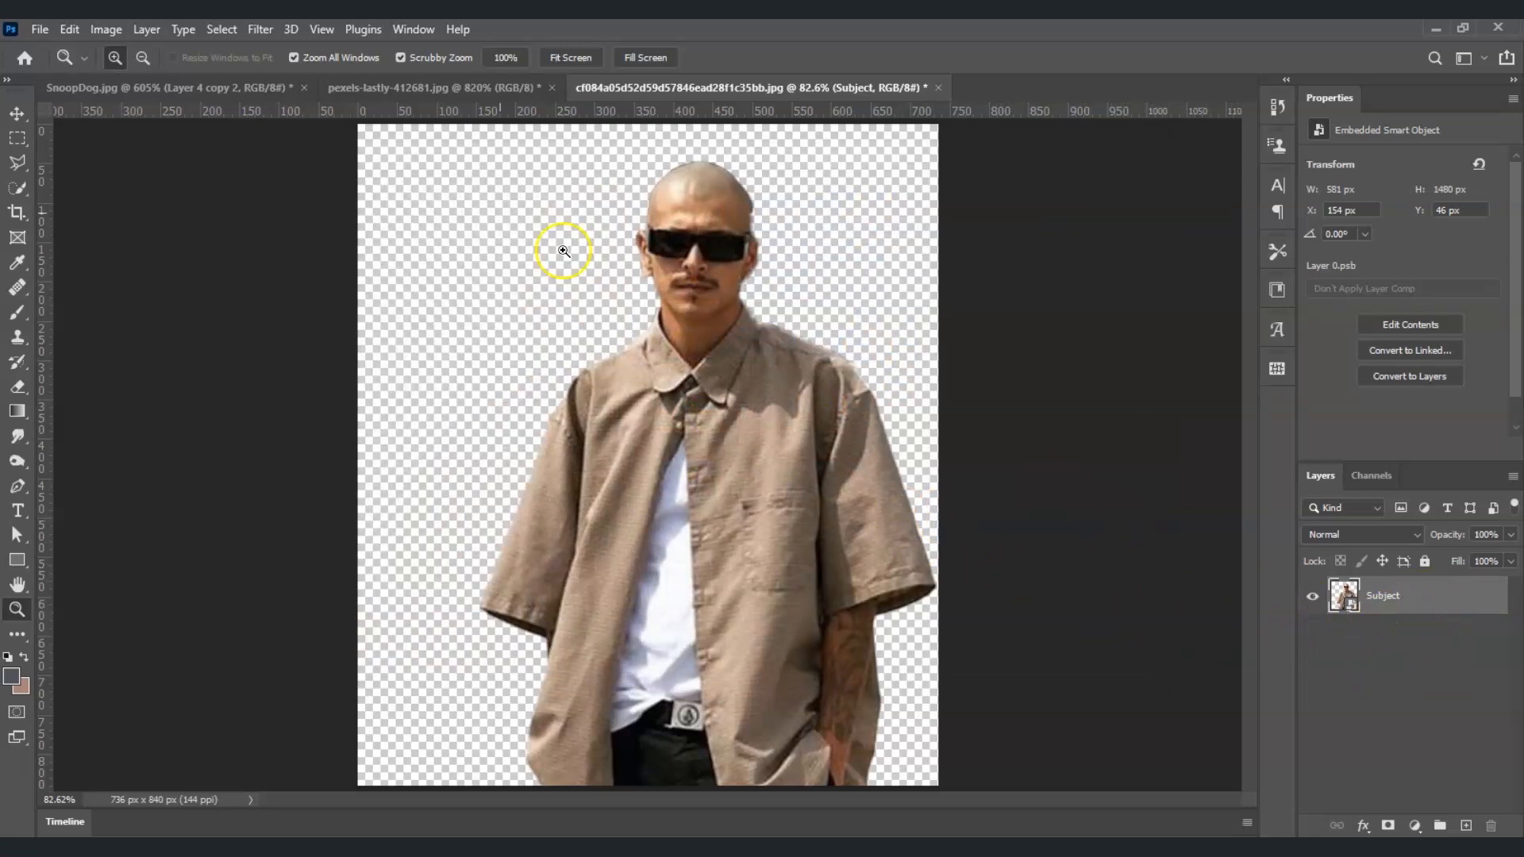
# Step: Apply the artistic Poster Edges filter to the Subject layer with Edge Thickness 0, Edge Intensity 0 and Posterization 1
pyautogui.click(261, 31)
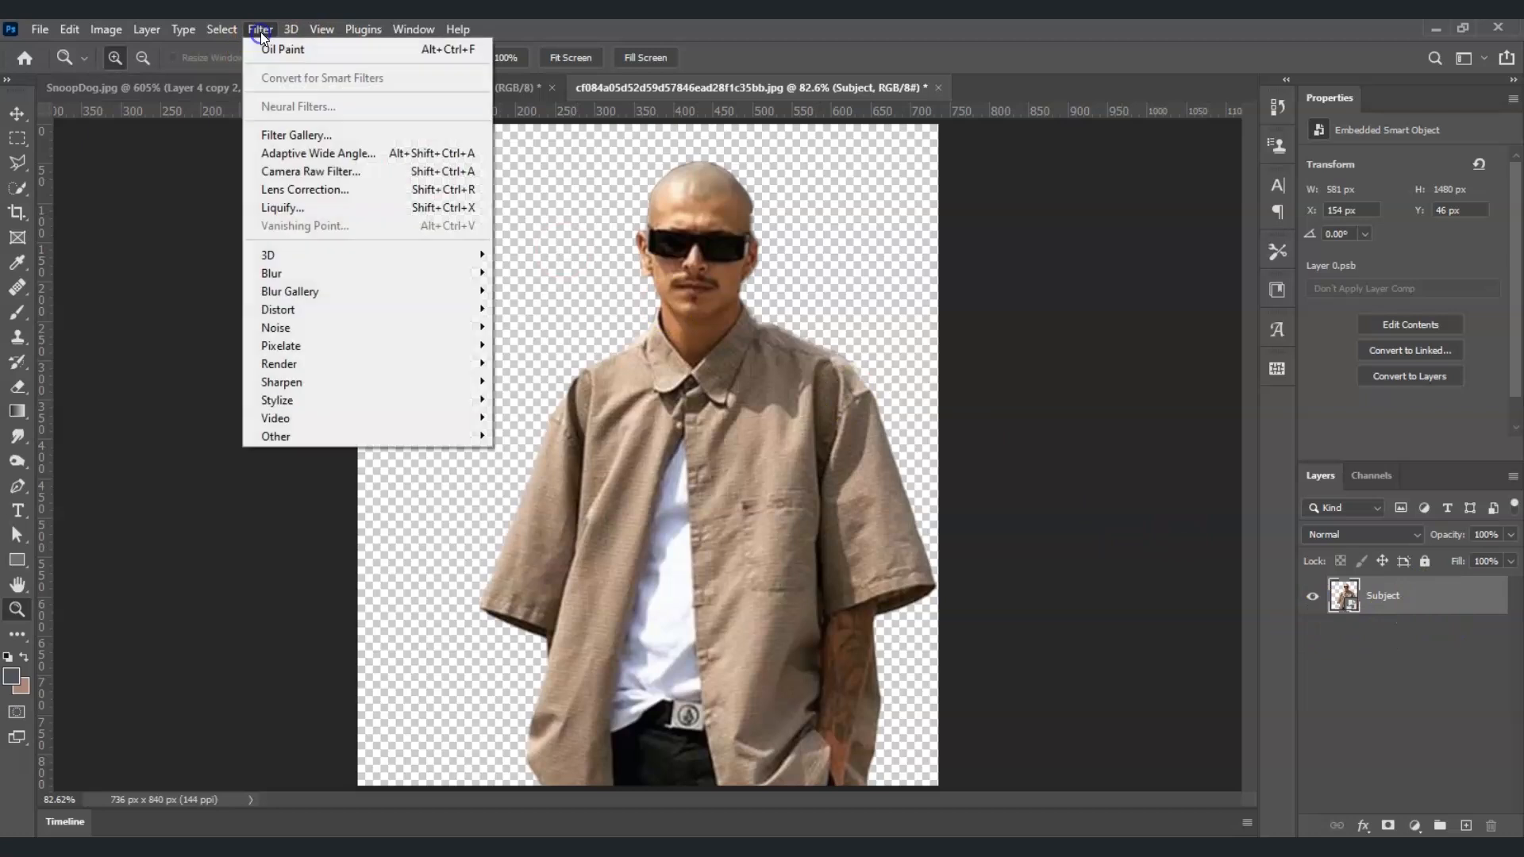
pyautogui.click(321, 139)
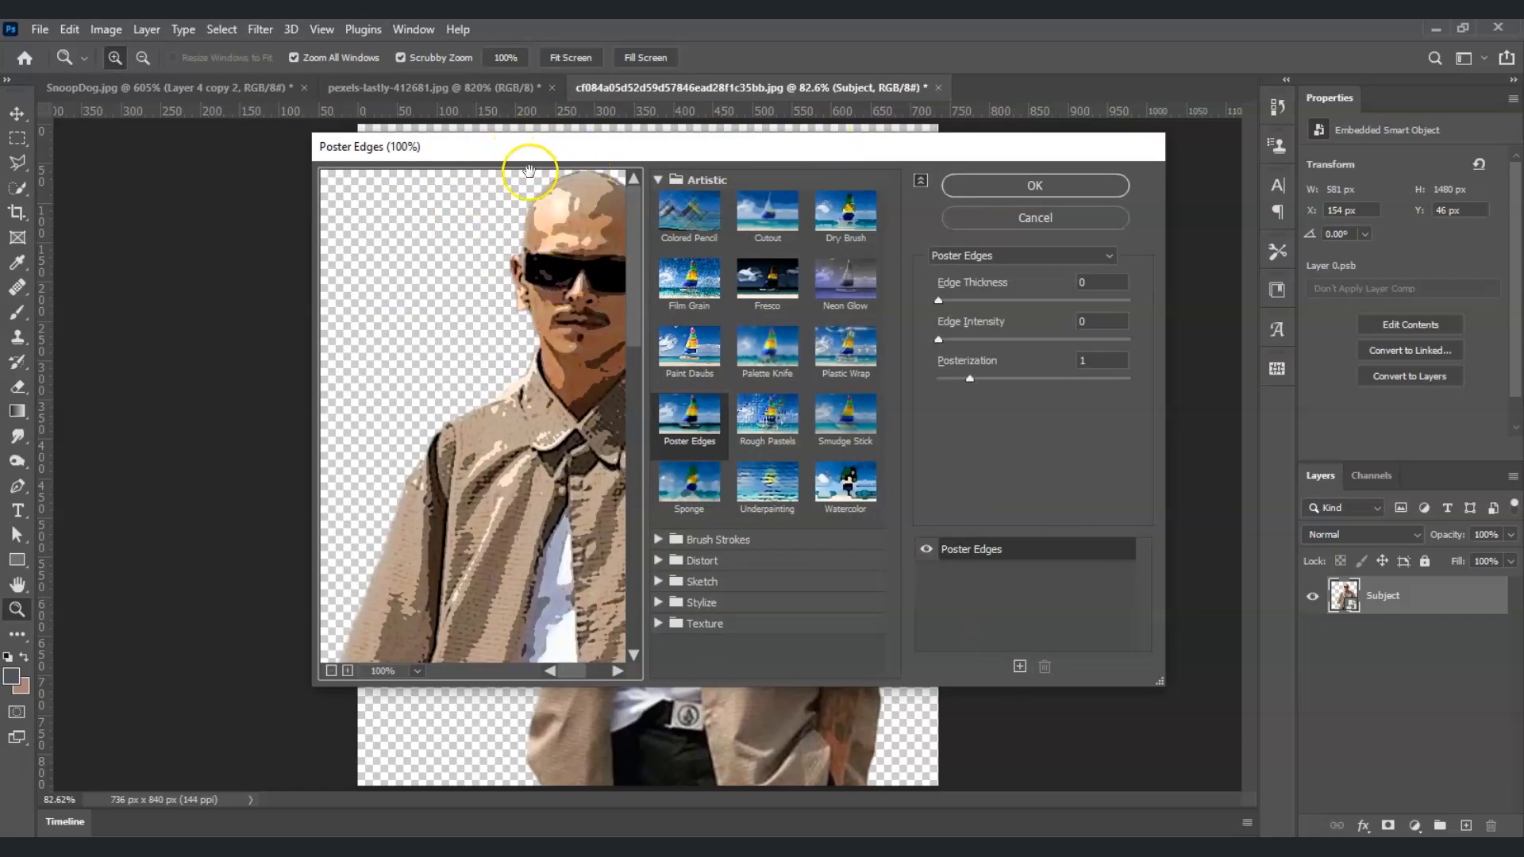
pyautogui.click(657, 181)
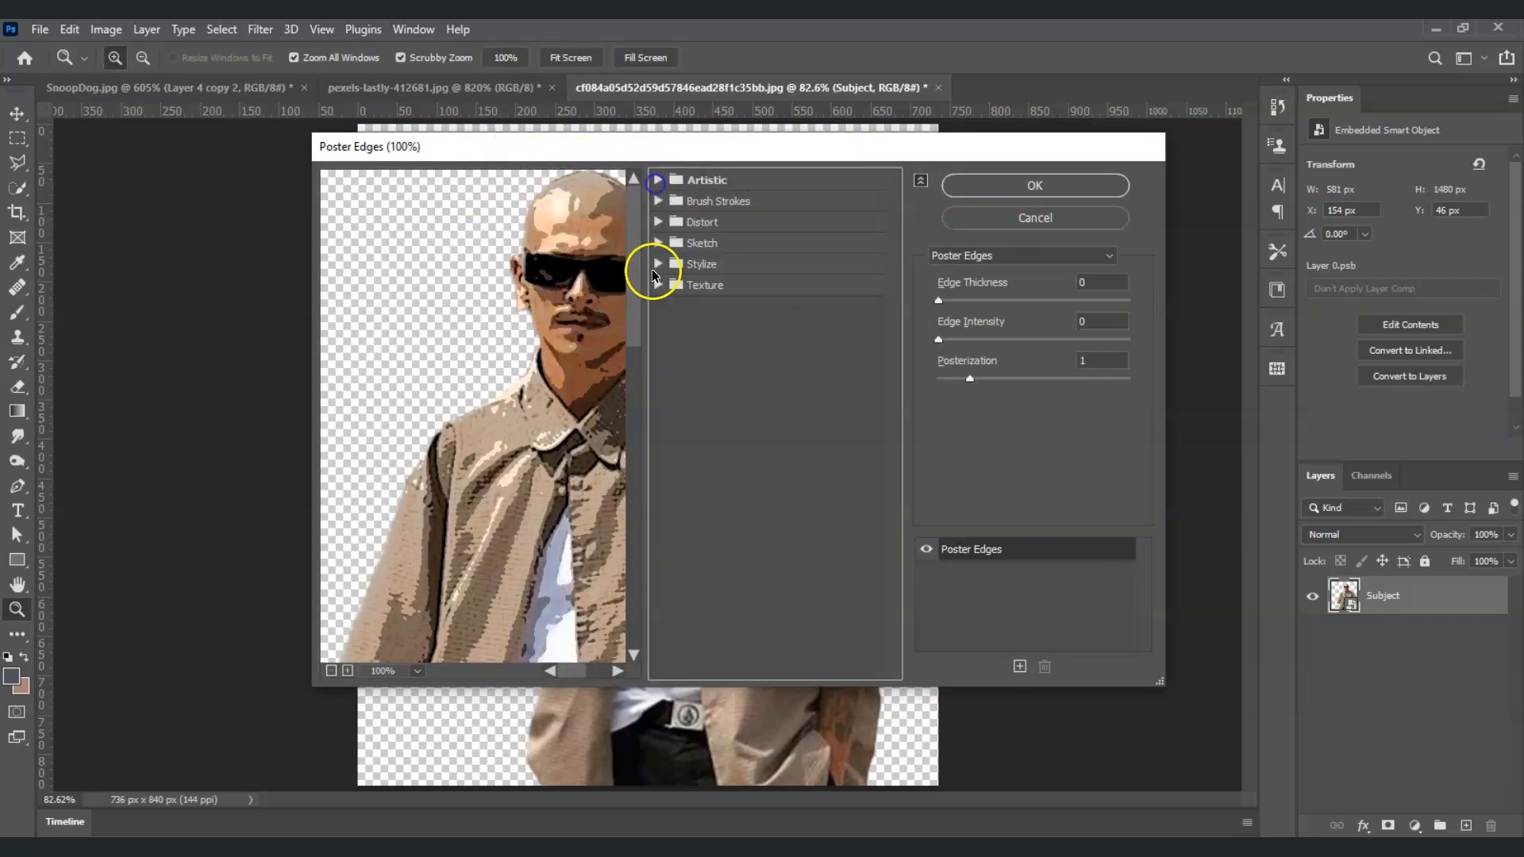
pyautogui.click(659, 180)
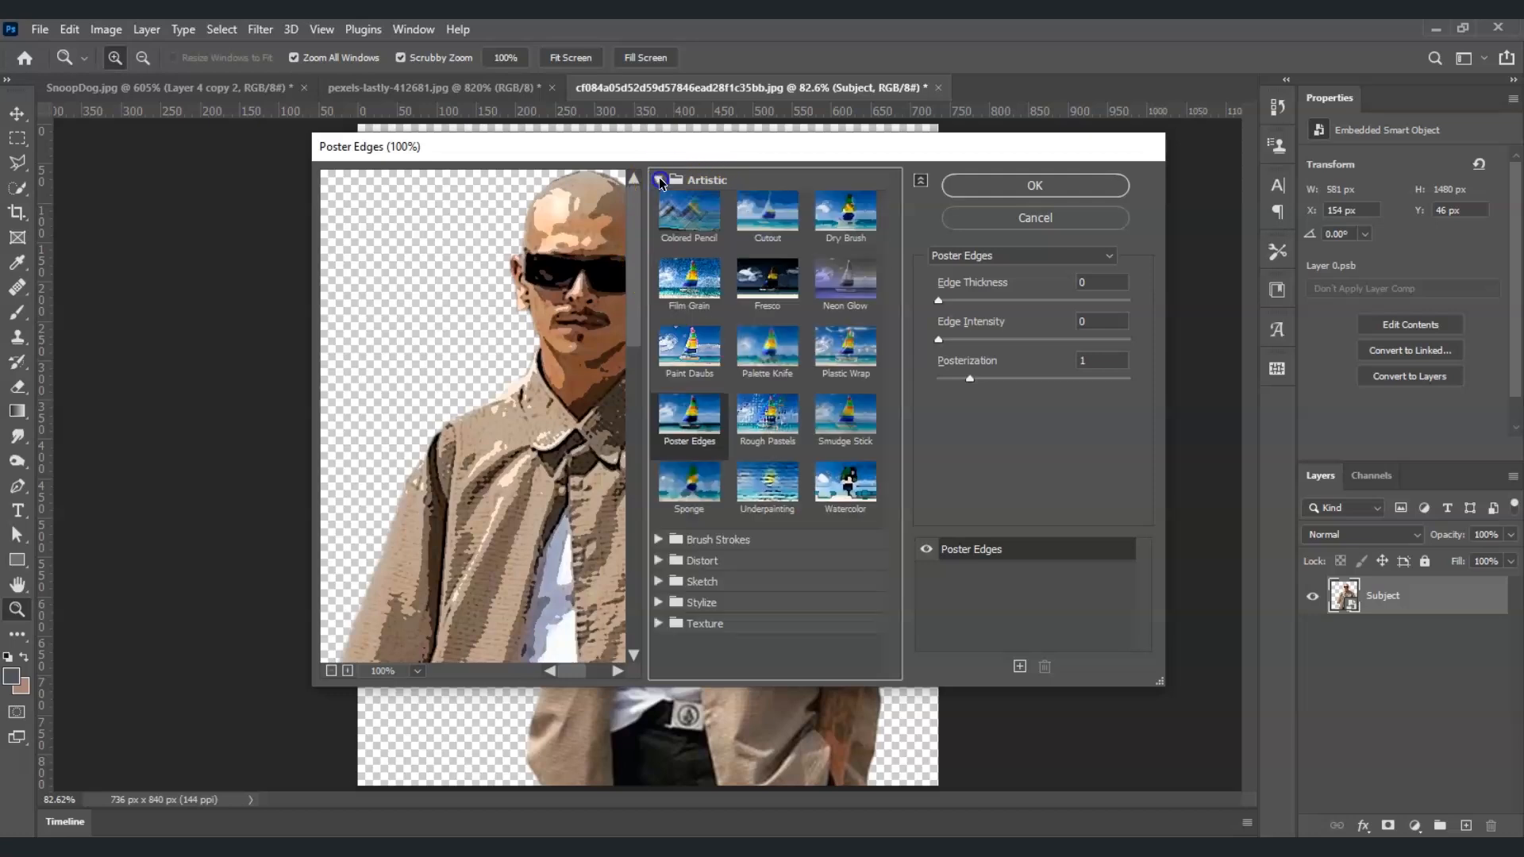
pyautogui.click(690, 440)
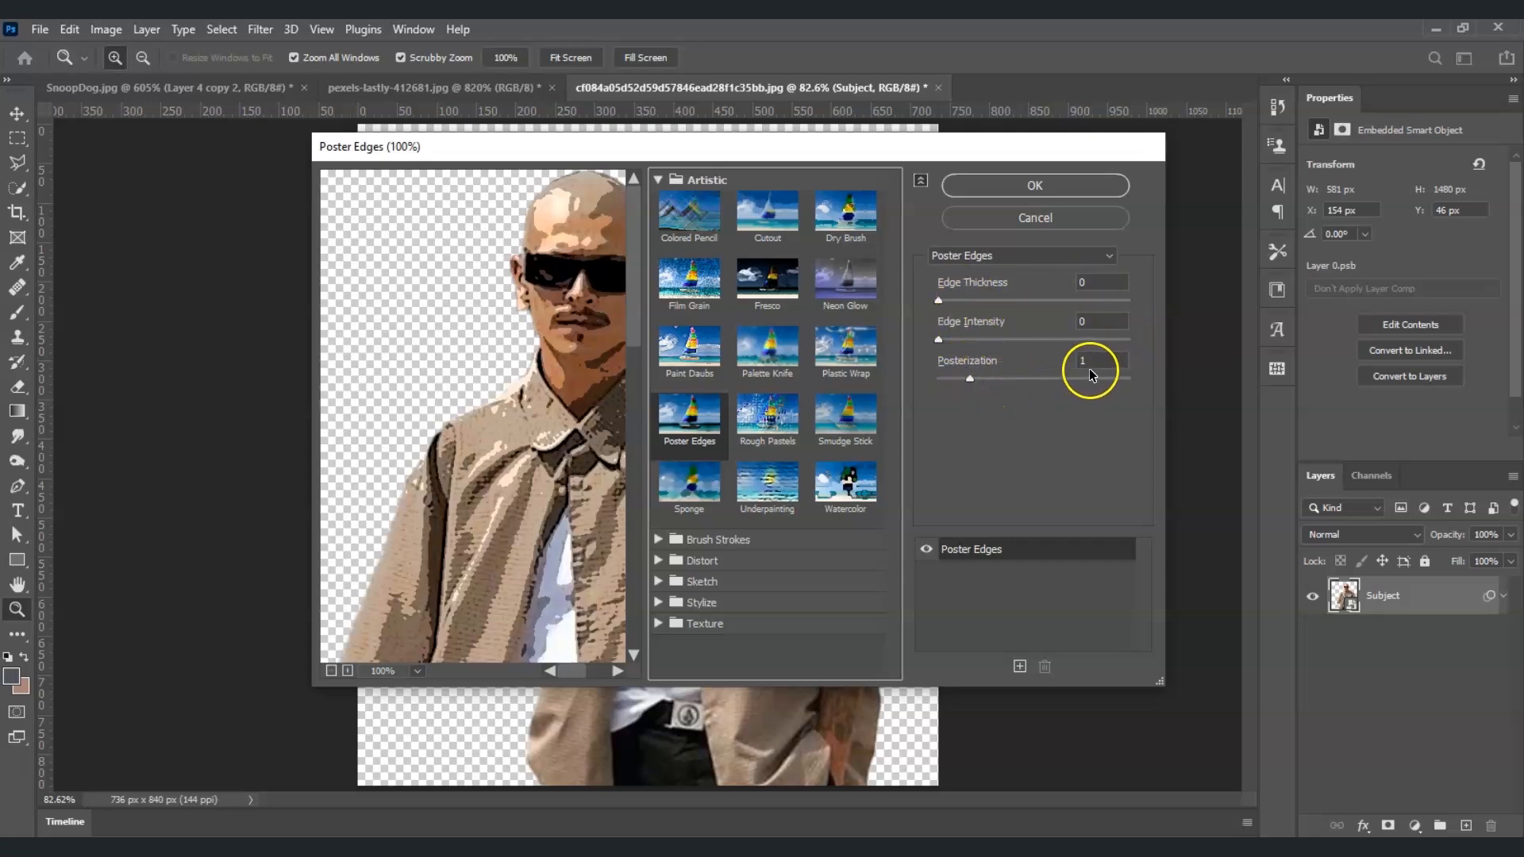
pyautogui.click(1072, 191)
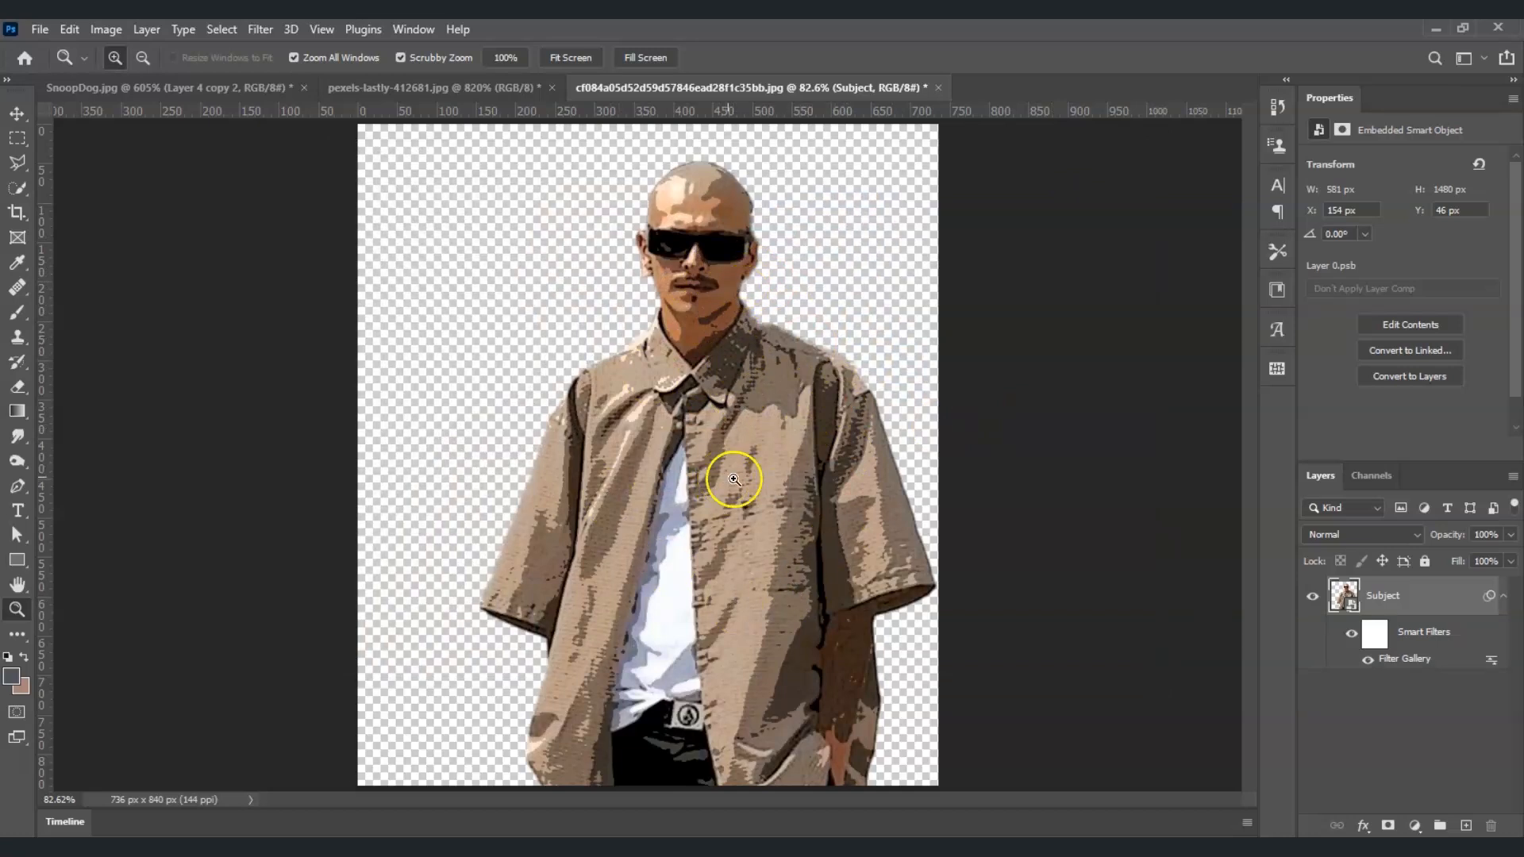
# Step: Apply the Oil Paint filter to the Subject layer with Stylization 5.0, Cleanliness 1.5, Scale 2.0, Bristle Detail 2.0 and Lighting off
pyautogui.click(1373, 603)
pyautogui.click(260, 30)
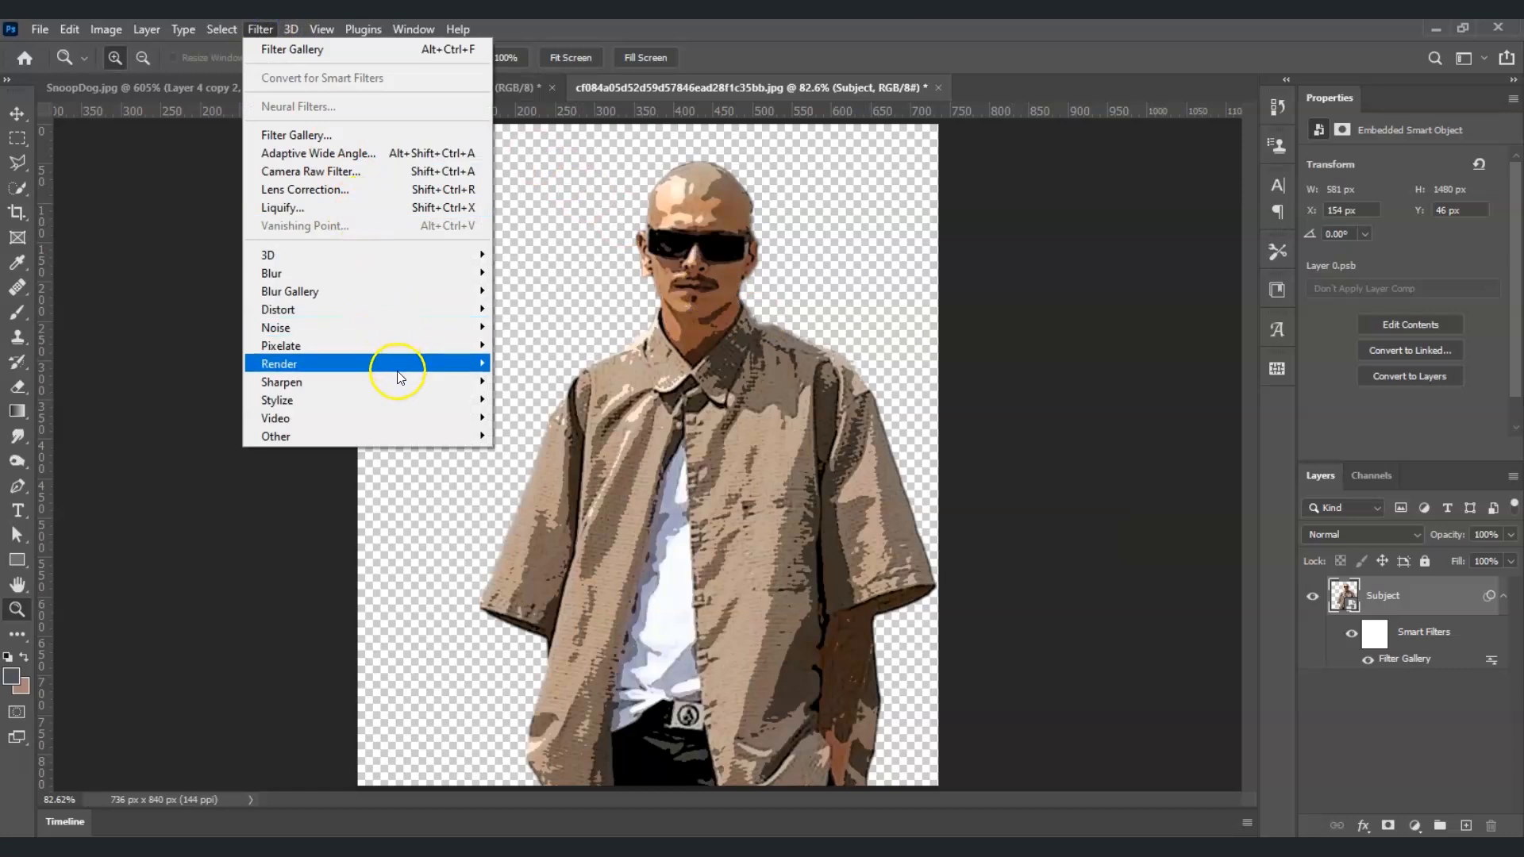
pyautogui.moveTo(416, 396)
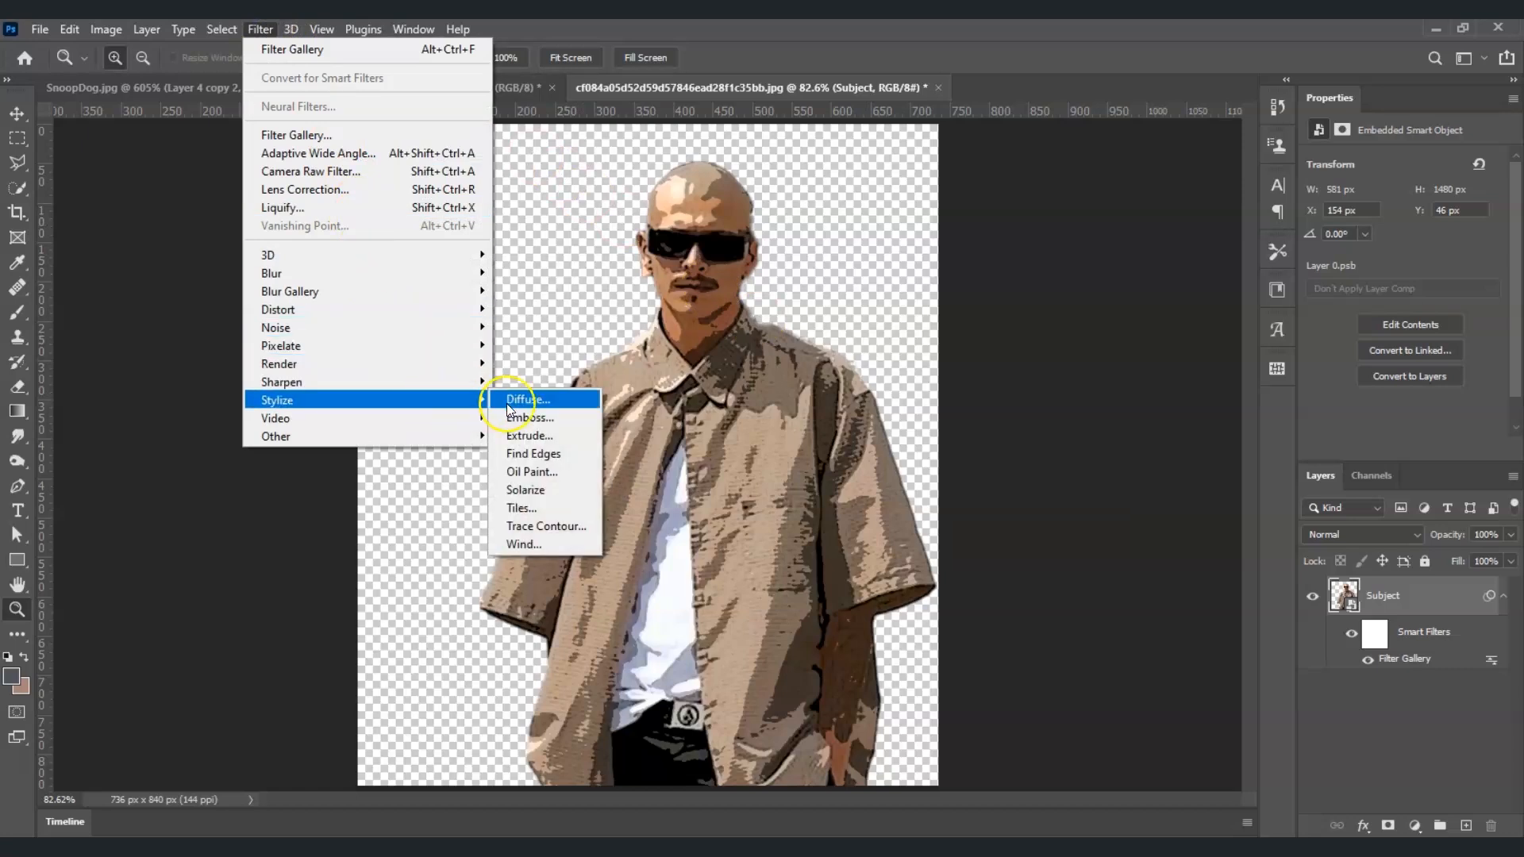
pyautogui.click(538, 473)
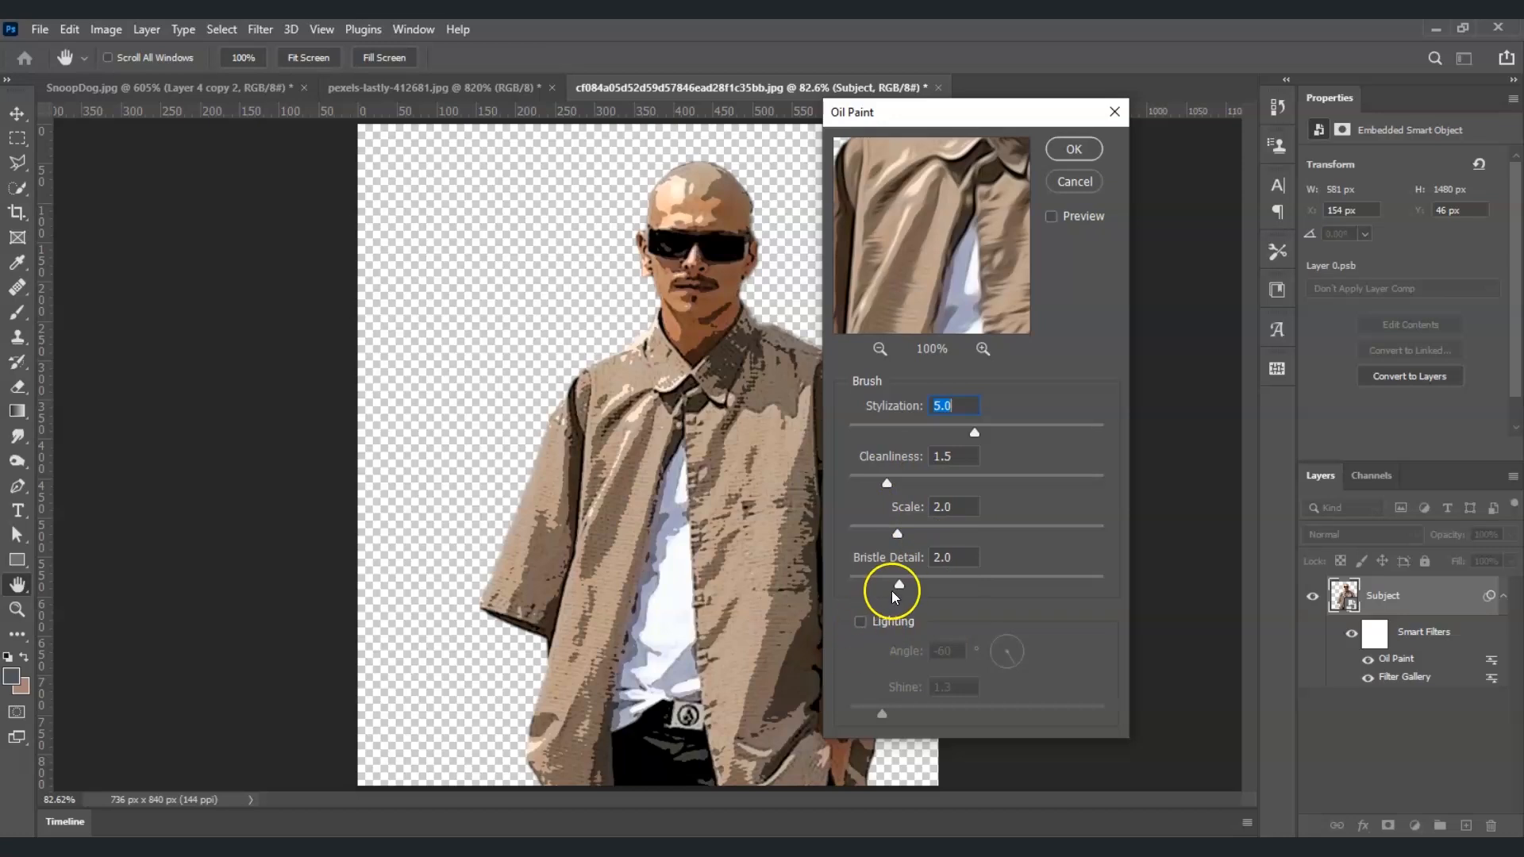
pyautogui.click(1072, 150)
pyautogui.press('z')
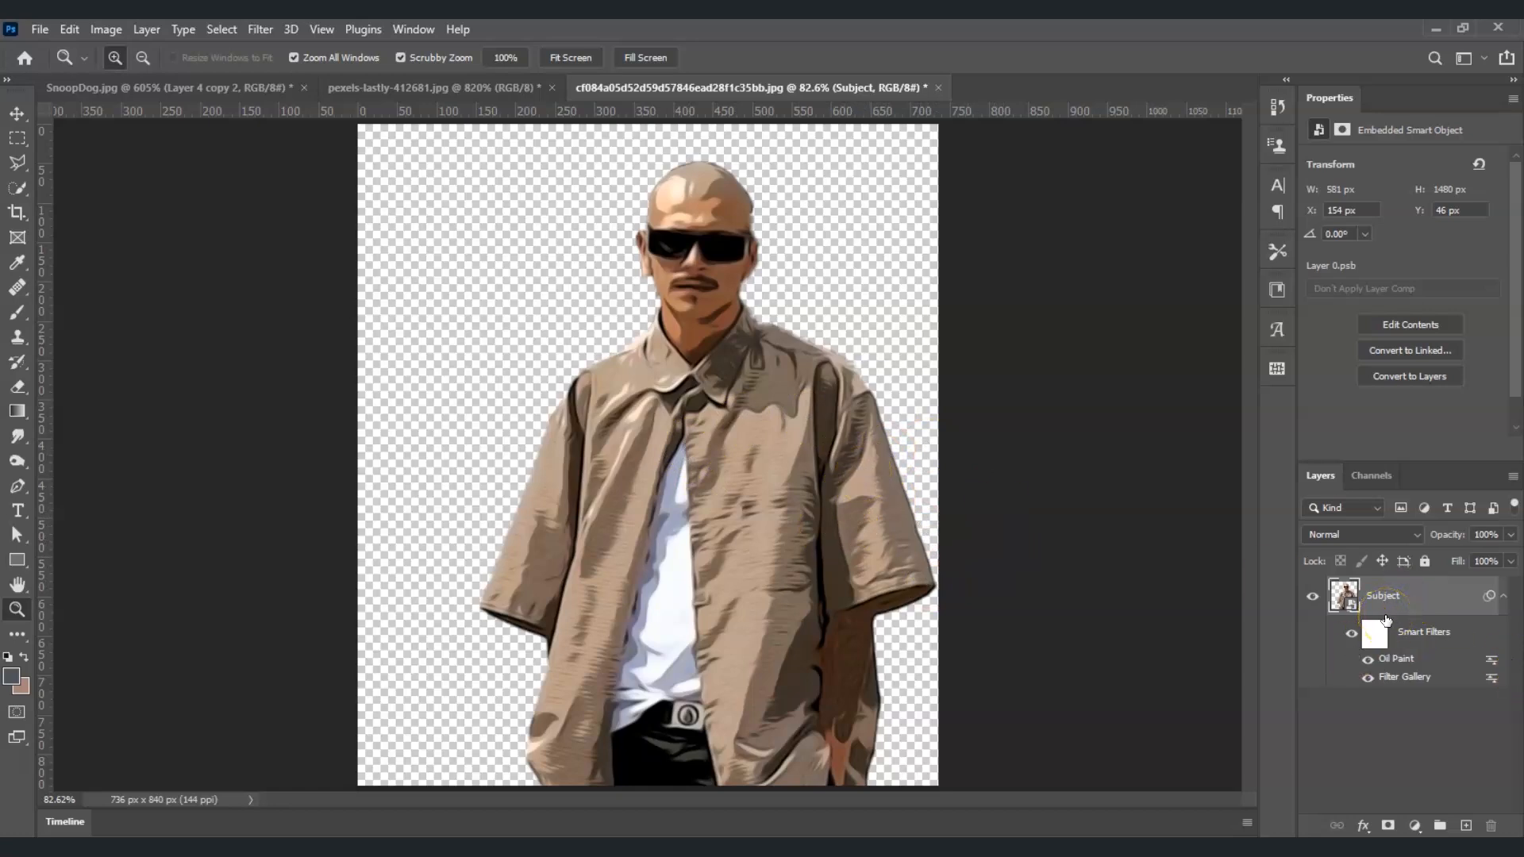
# Step: Duplicate the Subject layer and set the copy's Poster Edges filter to Edge Thickness 1 and Edge Intensity 1
pyautogui.hotkey('ctrl', 'j')
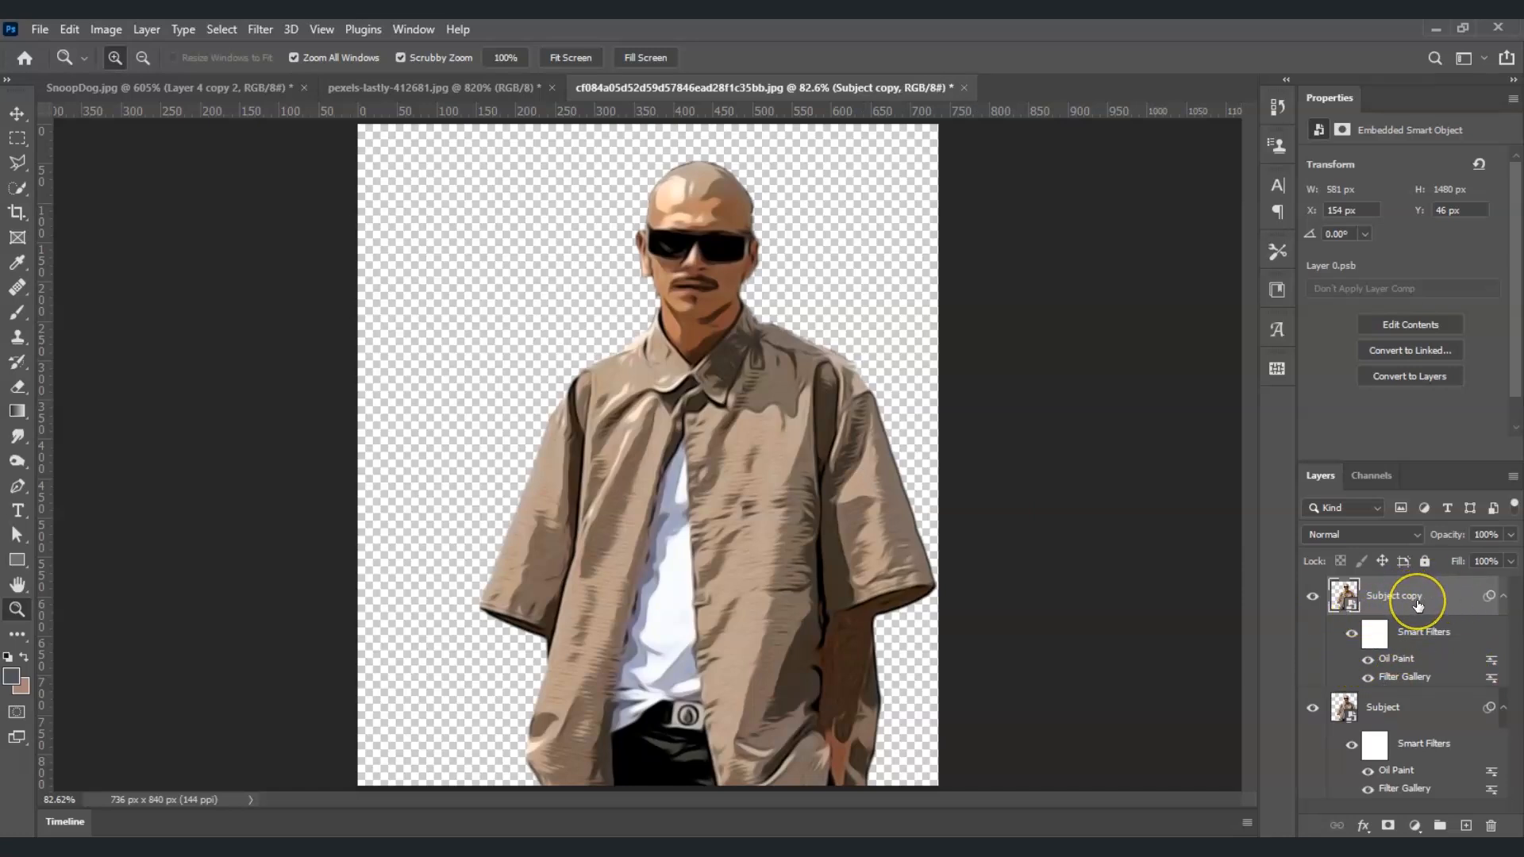
pyautogui.doubleClick(1403, 680)
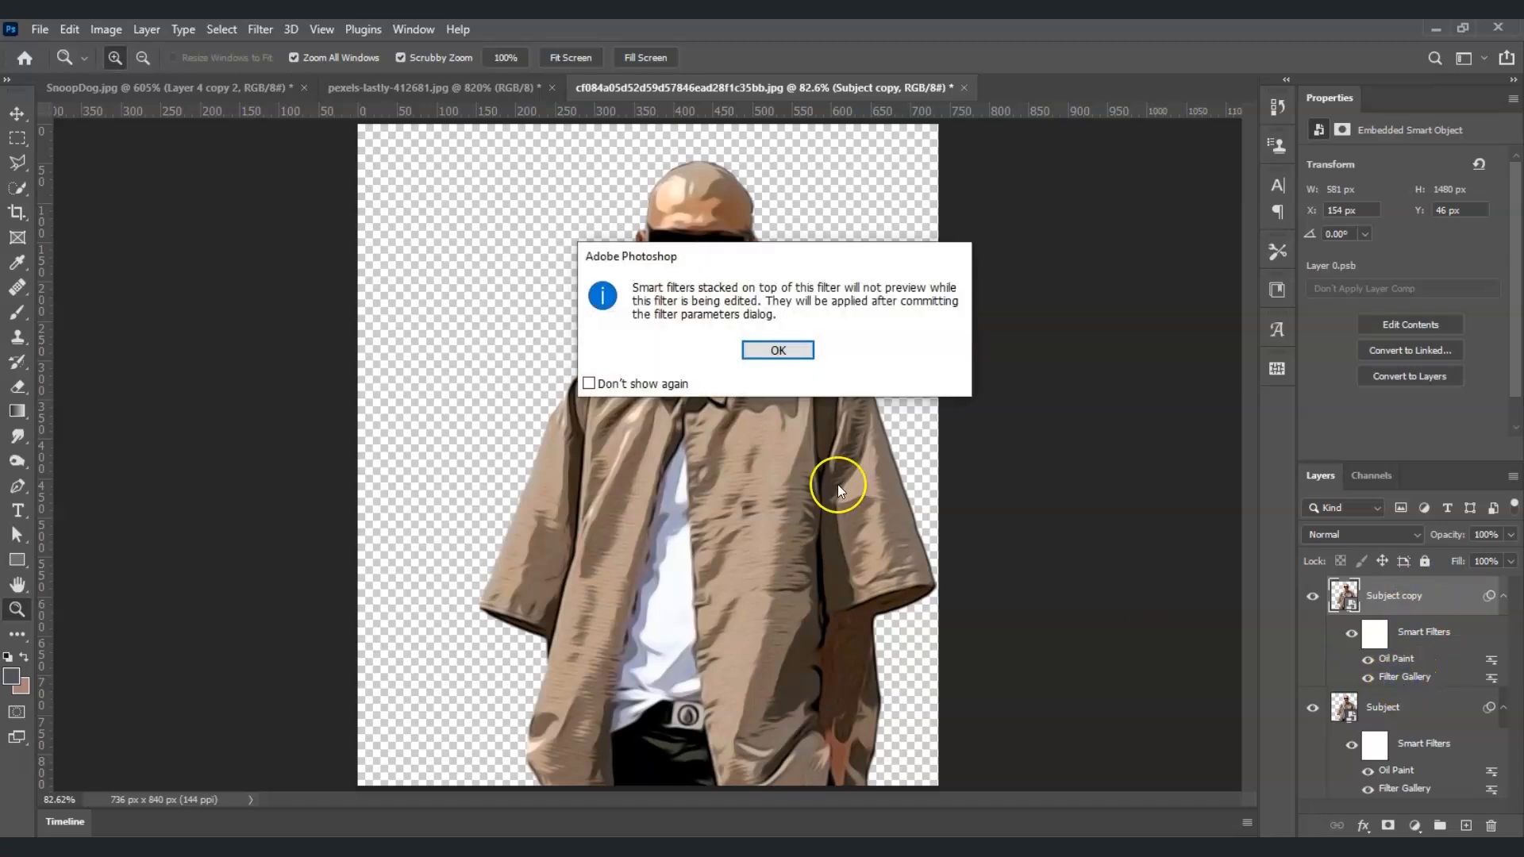
pyautogui.click(794, 346)
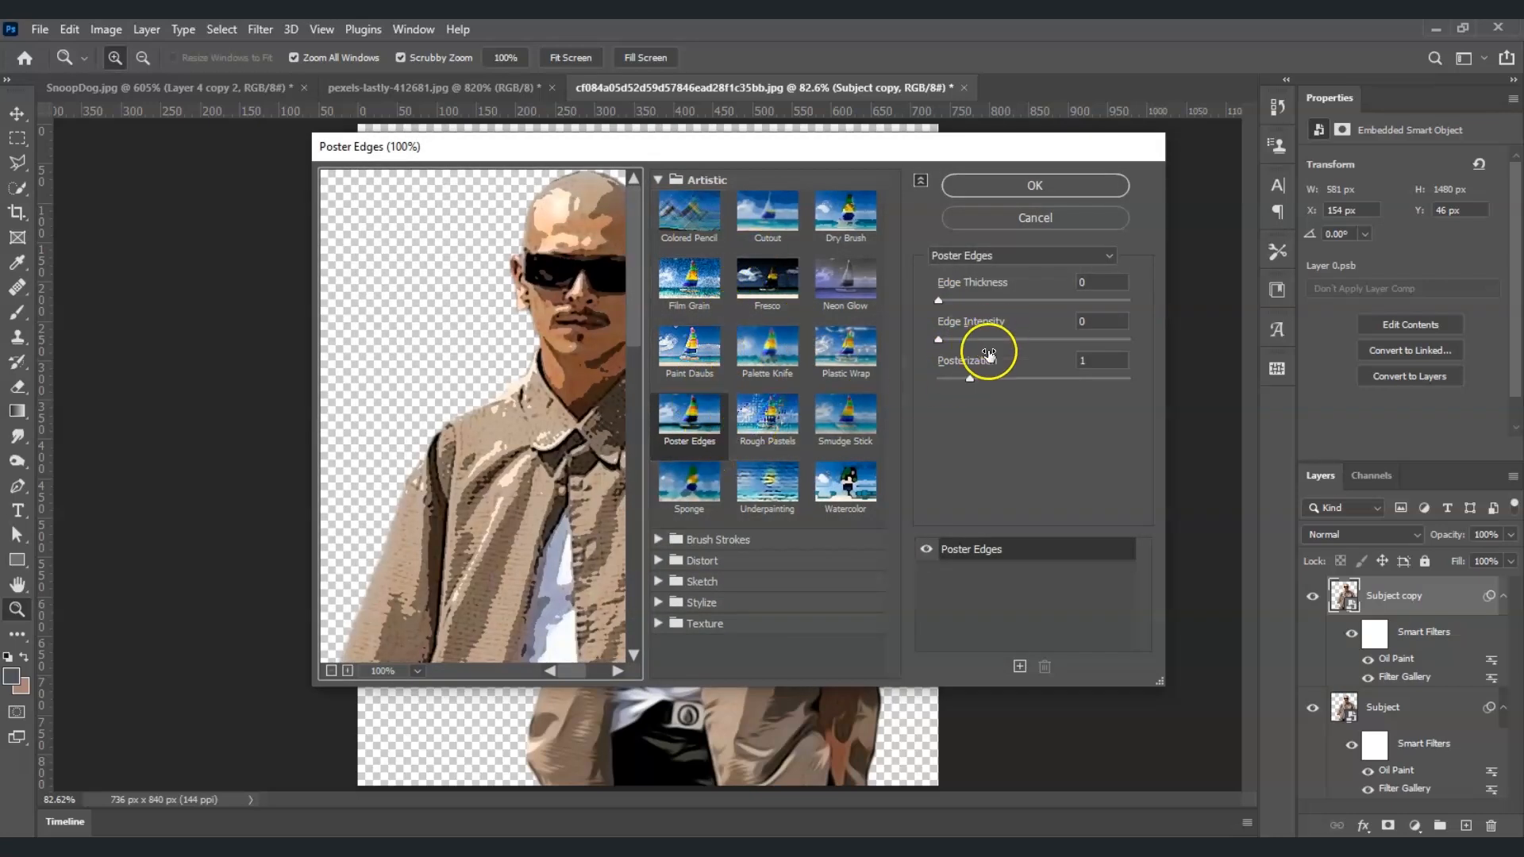
pyautogui.click(1078, 288)
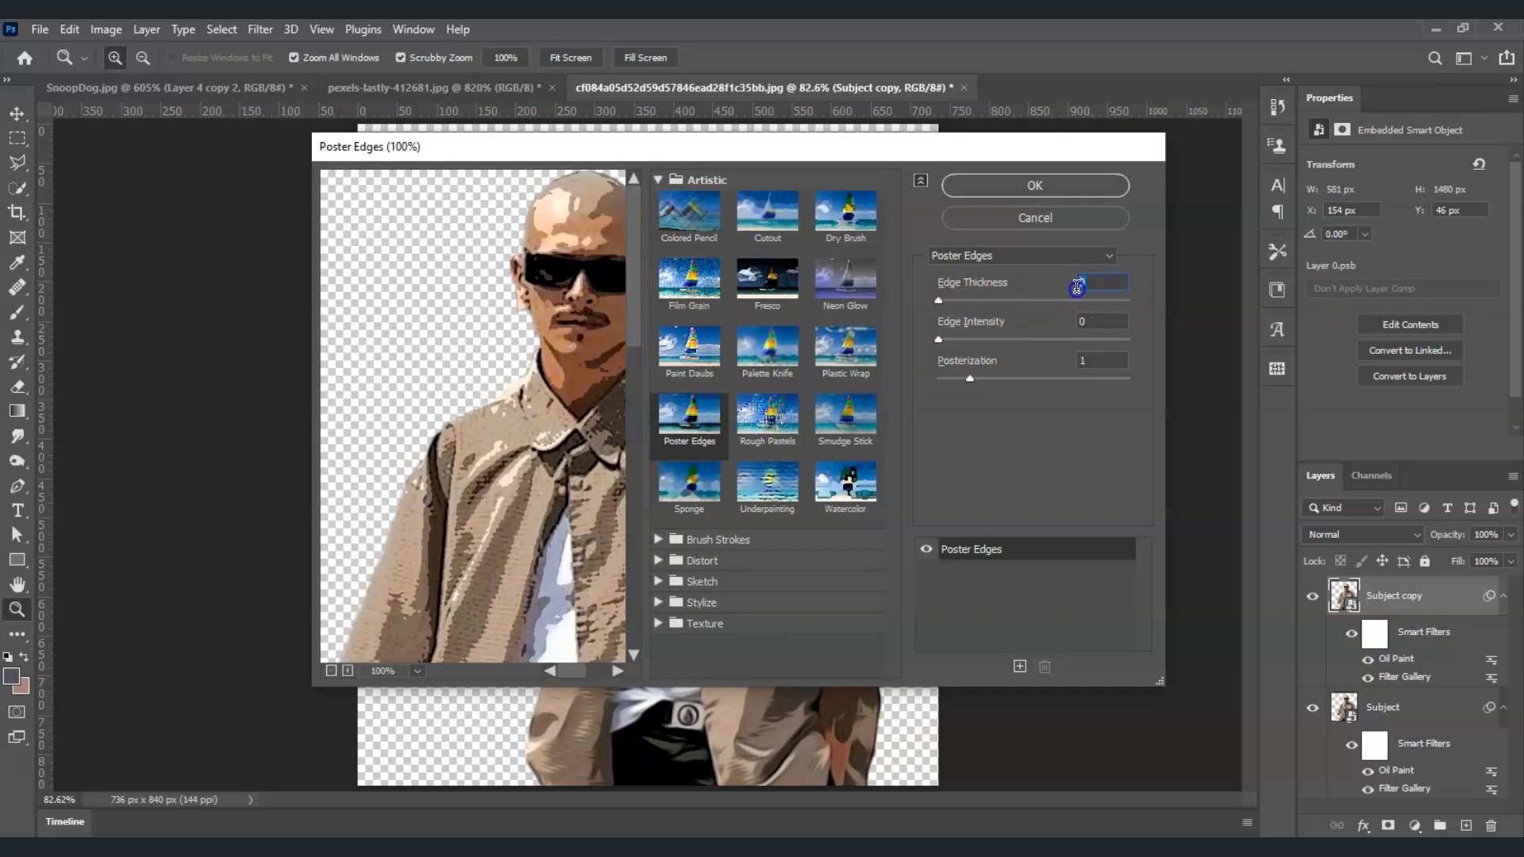
pyautogui.write('1')
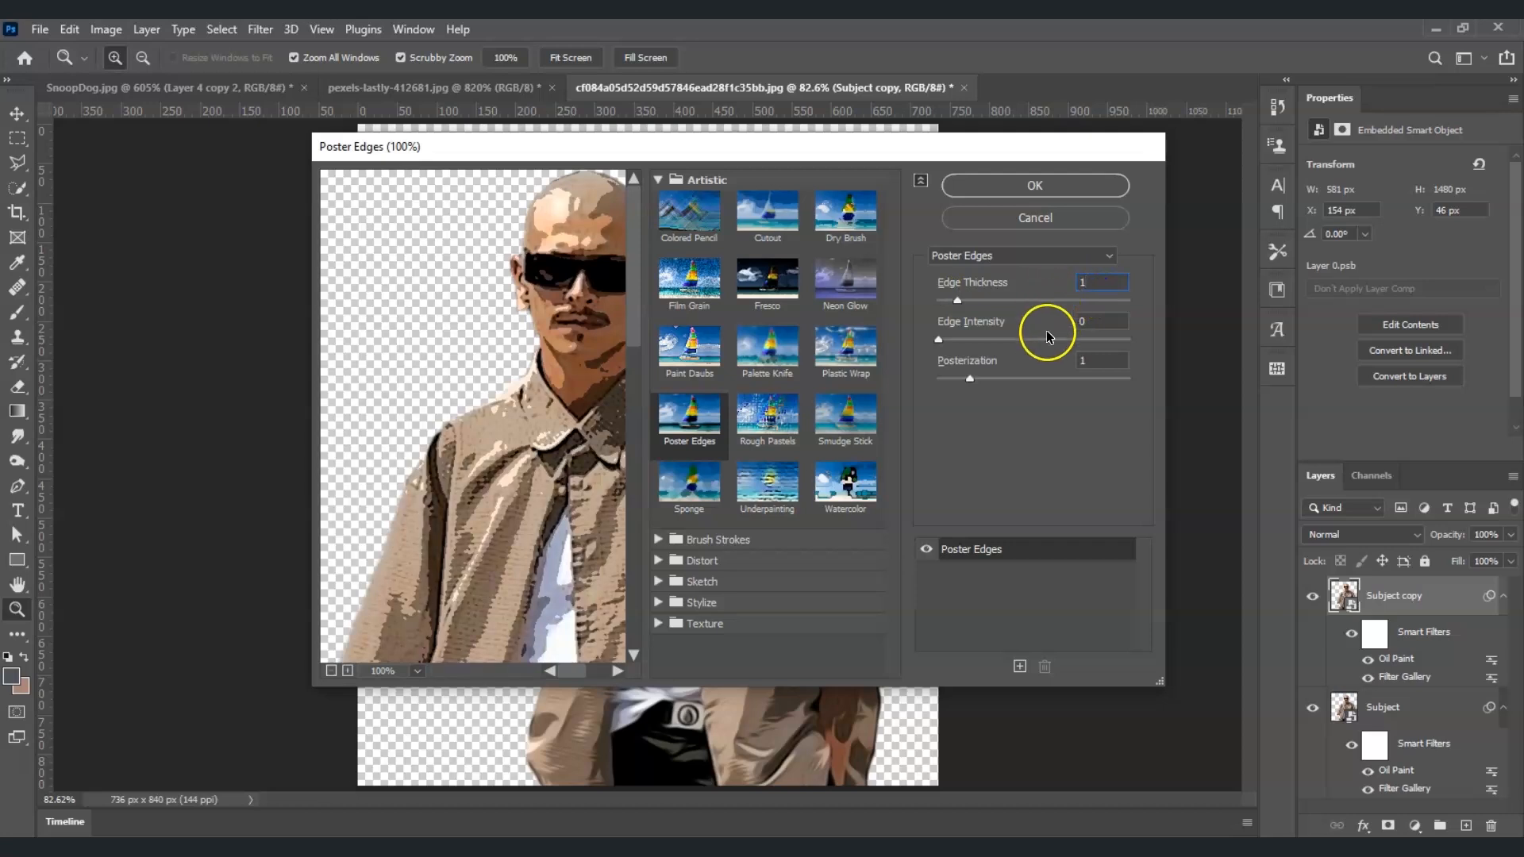
pyautogui.click(1085, 325)
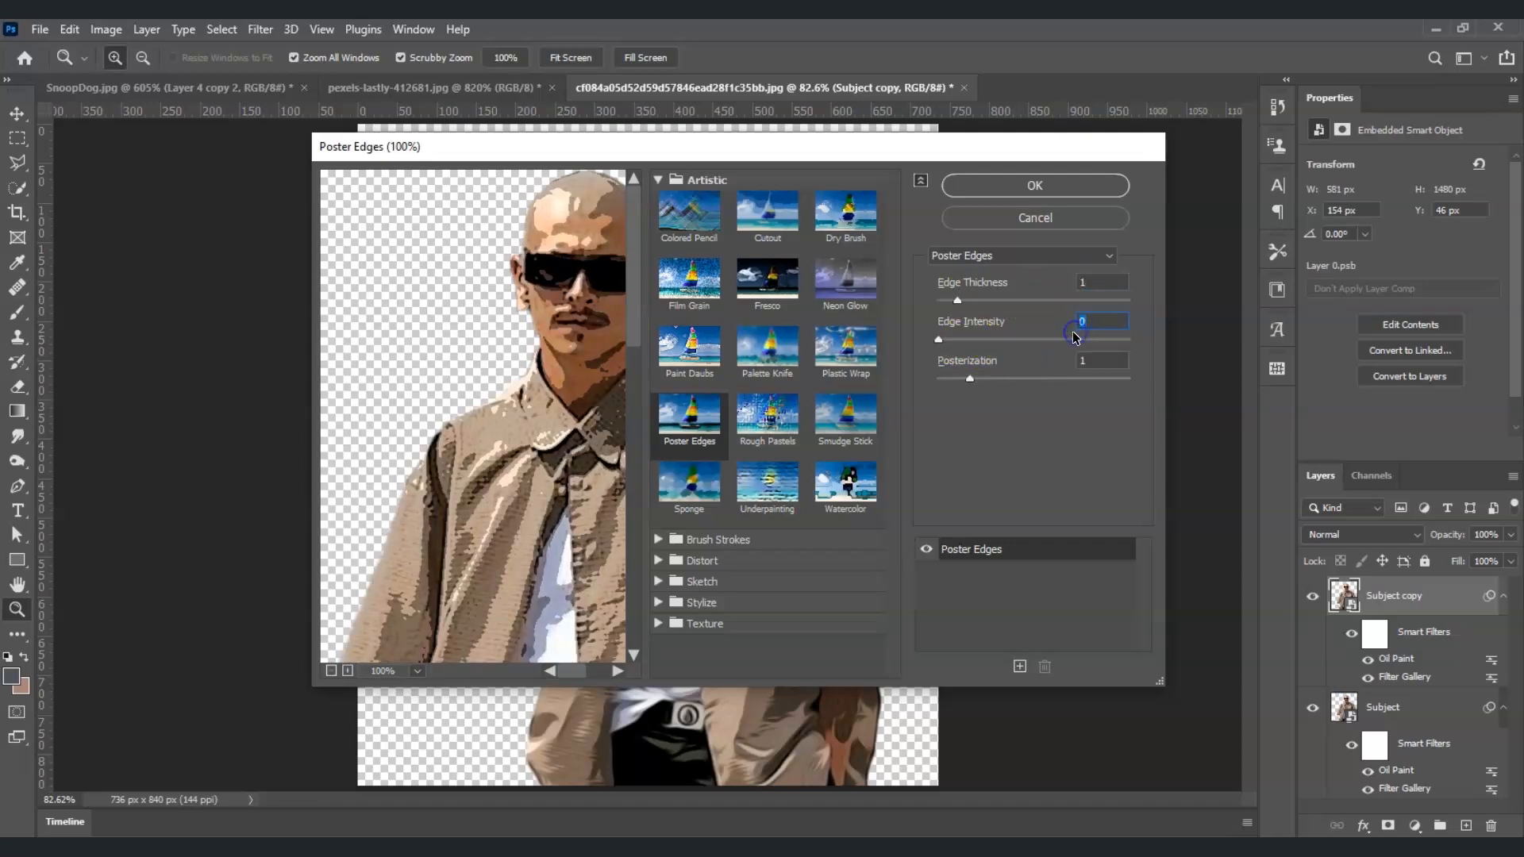
pyautogui.write('1')
pyautogui.click(1047, 439)
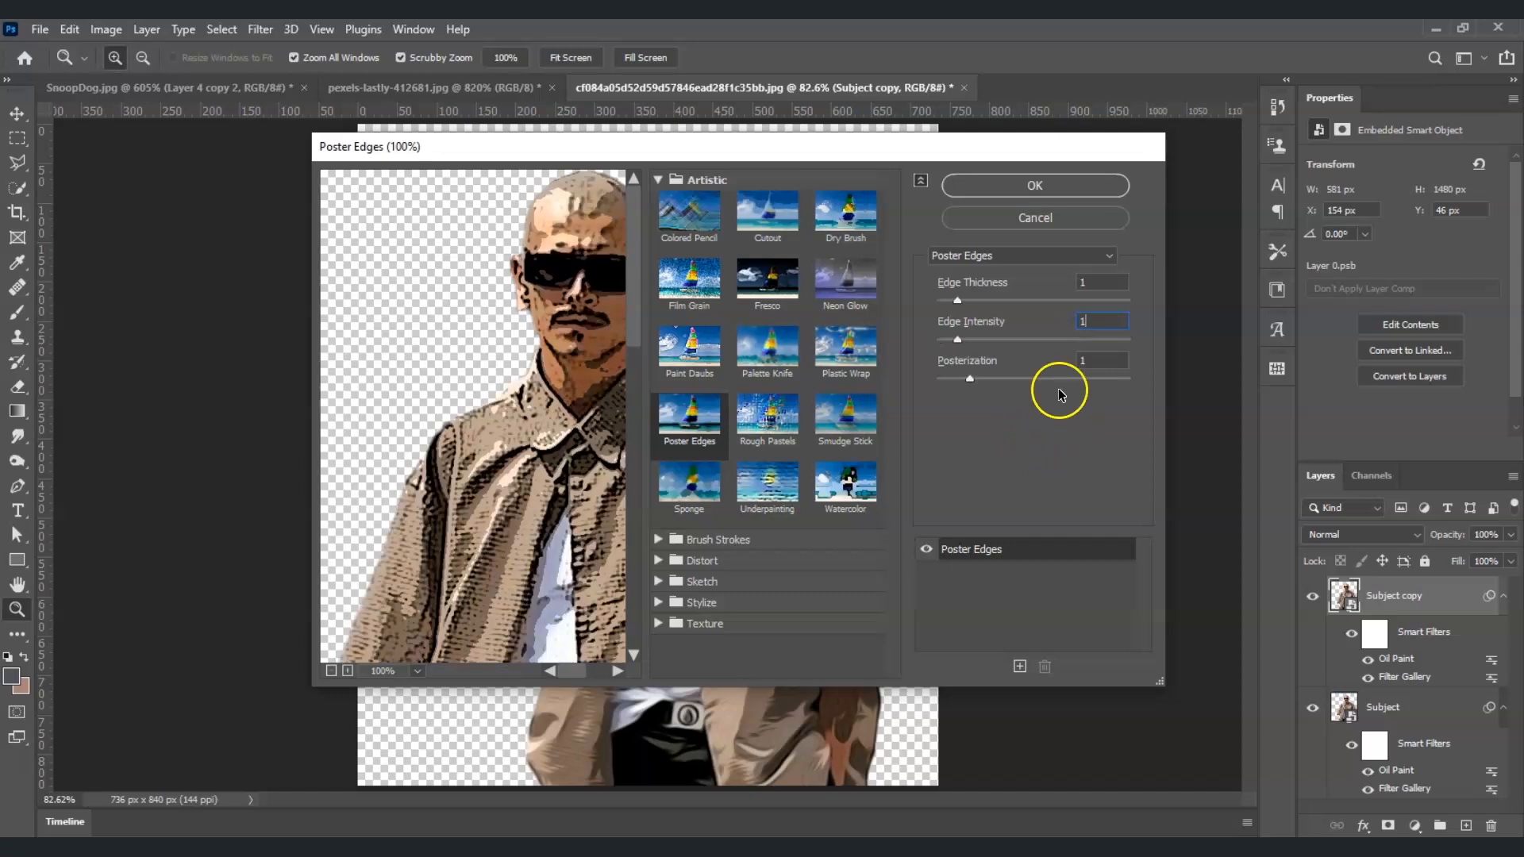
pyautogui.click(1075, 189)
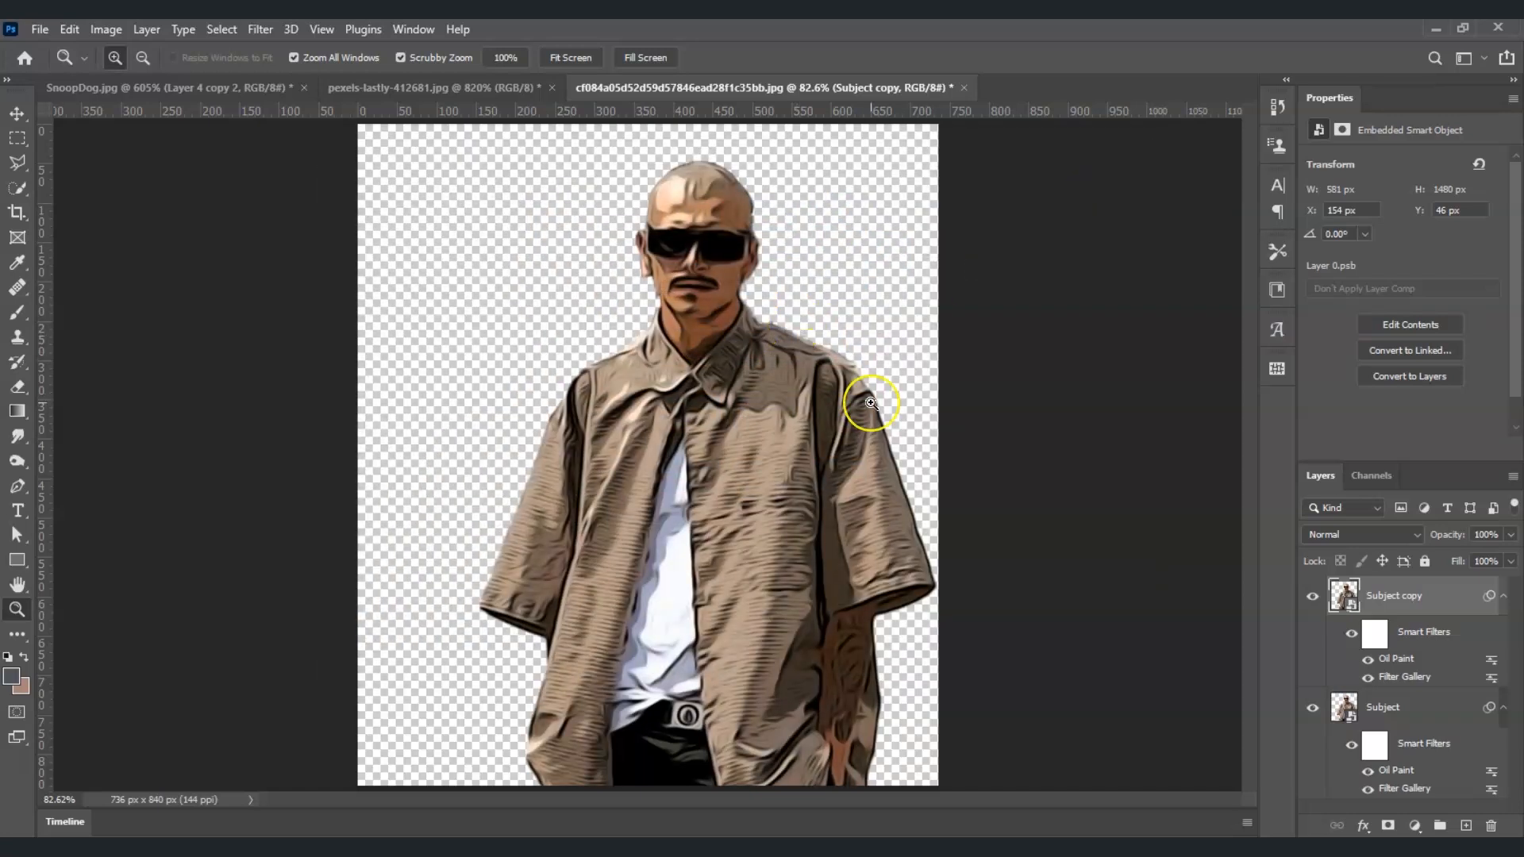
# Step: Apply a Threshold adjustment with level 42 to the Subject copy layer
pyautogui.click(1398, 607)
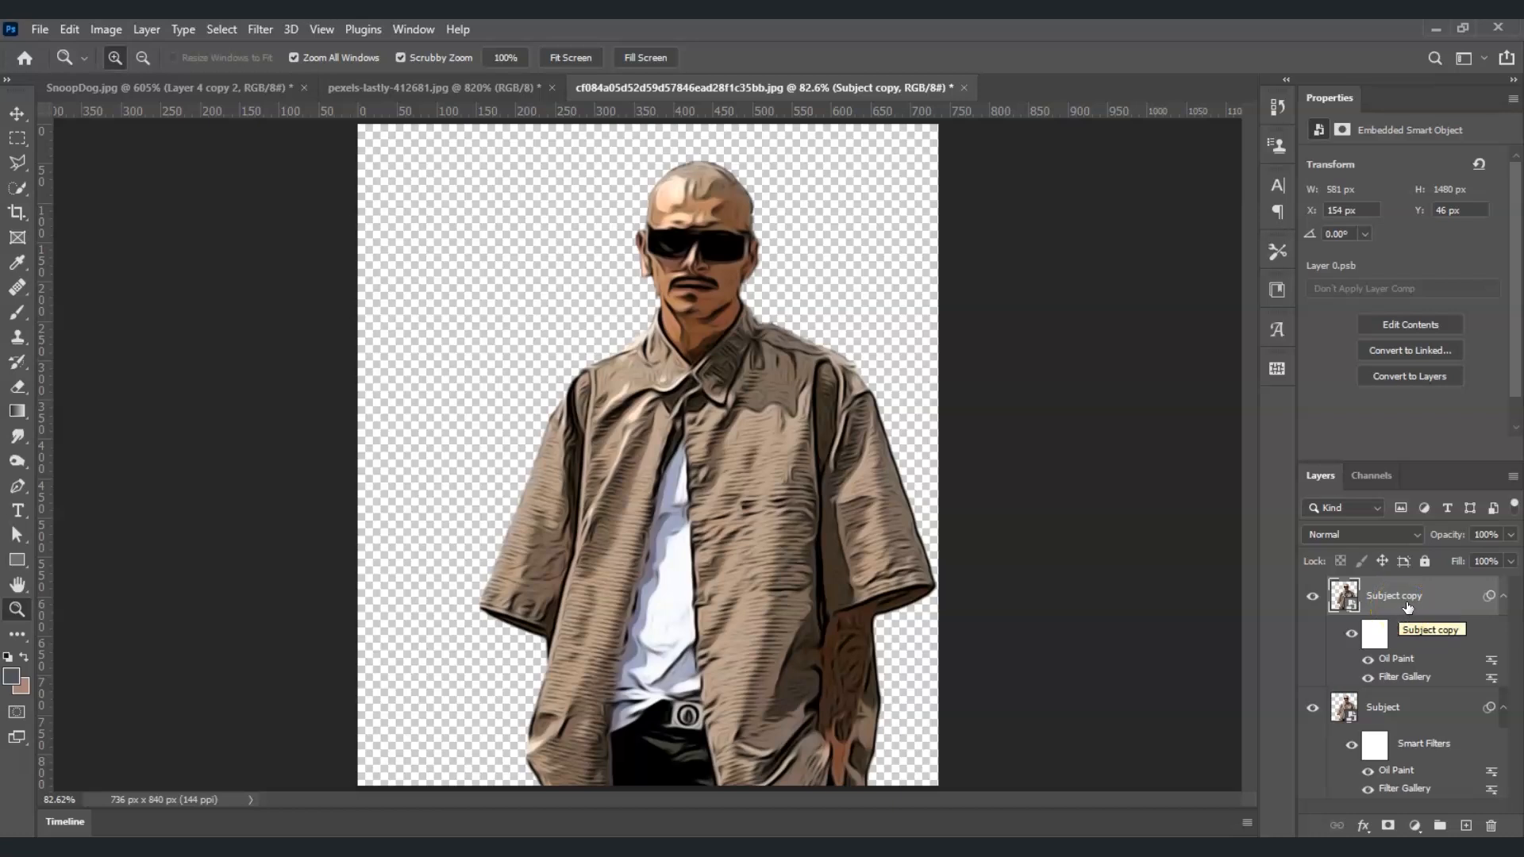
pyautogui.click(1411, 604)
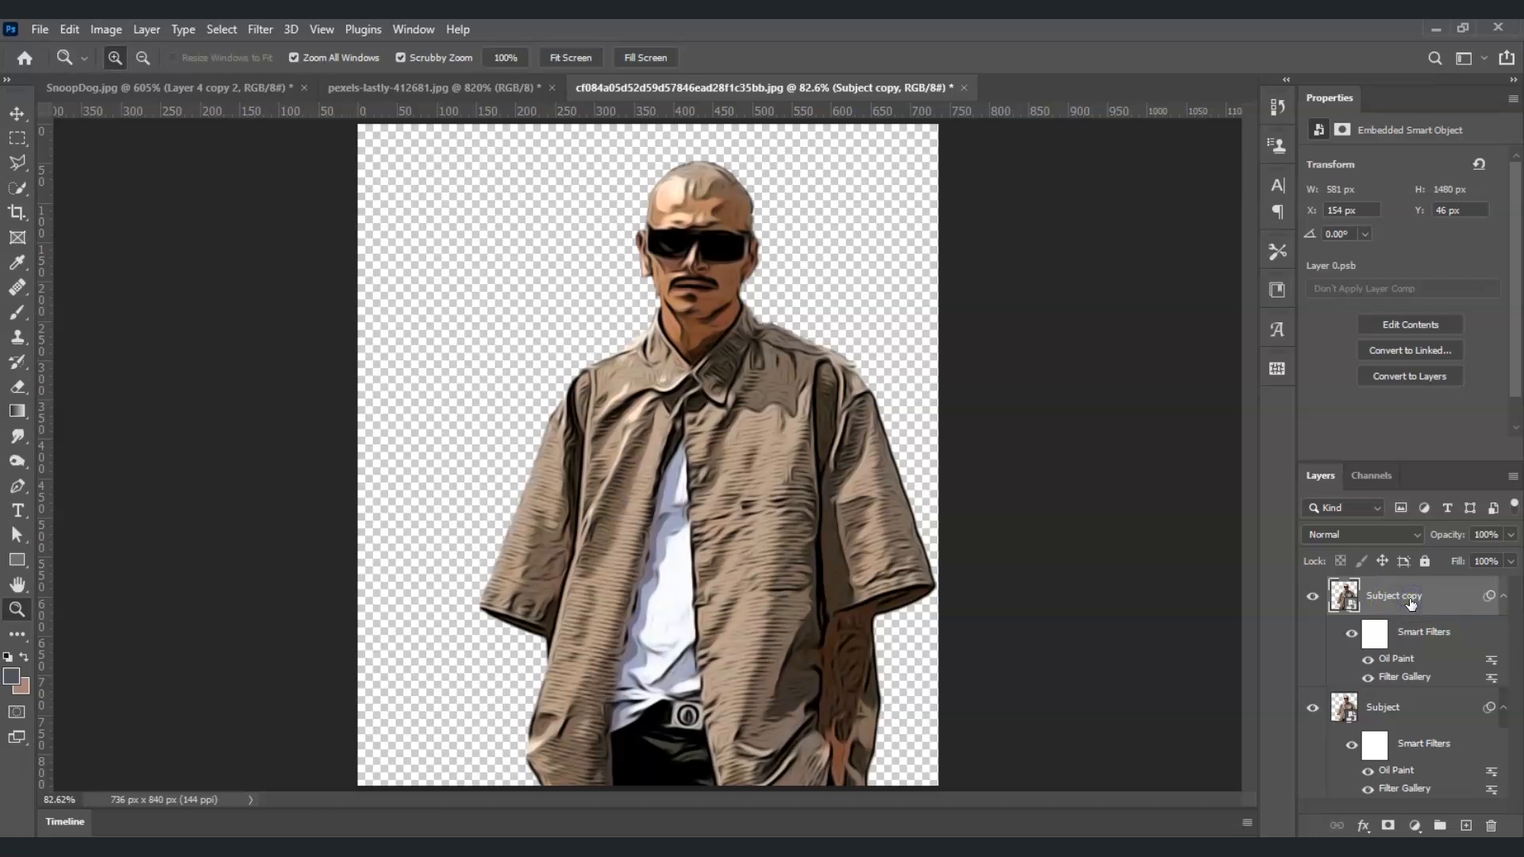
pyautogui.click(108, 30)
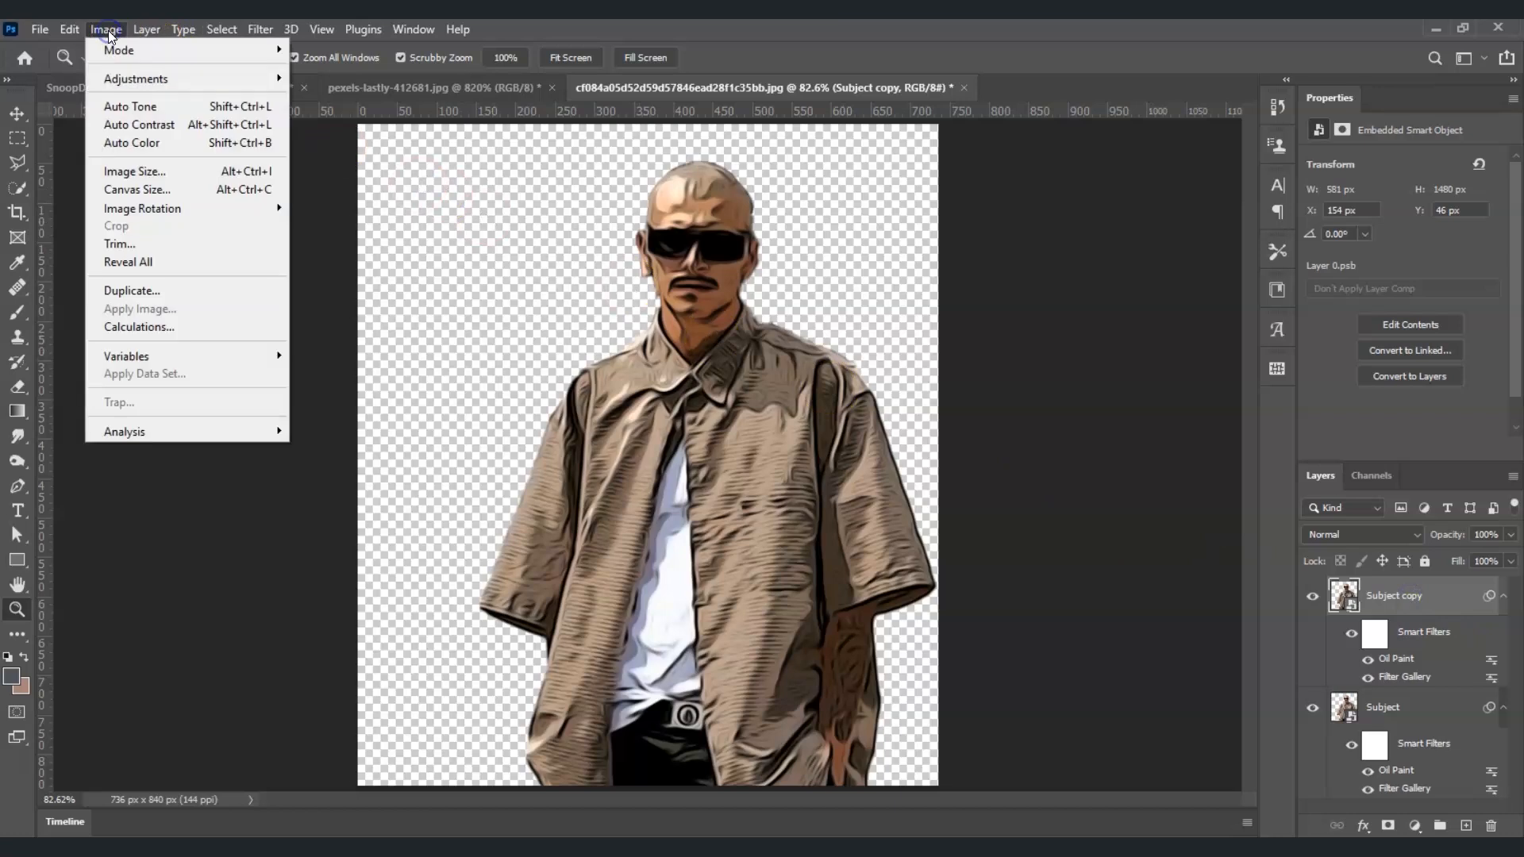
pyautogui.click(127, 79)
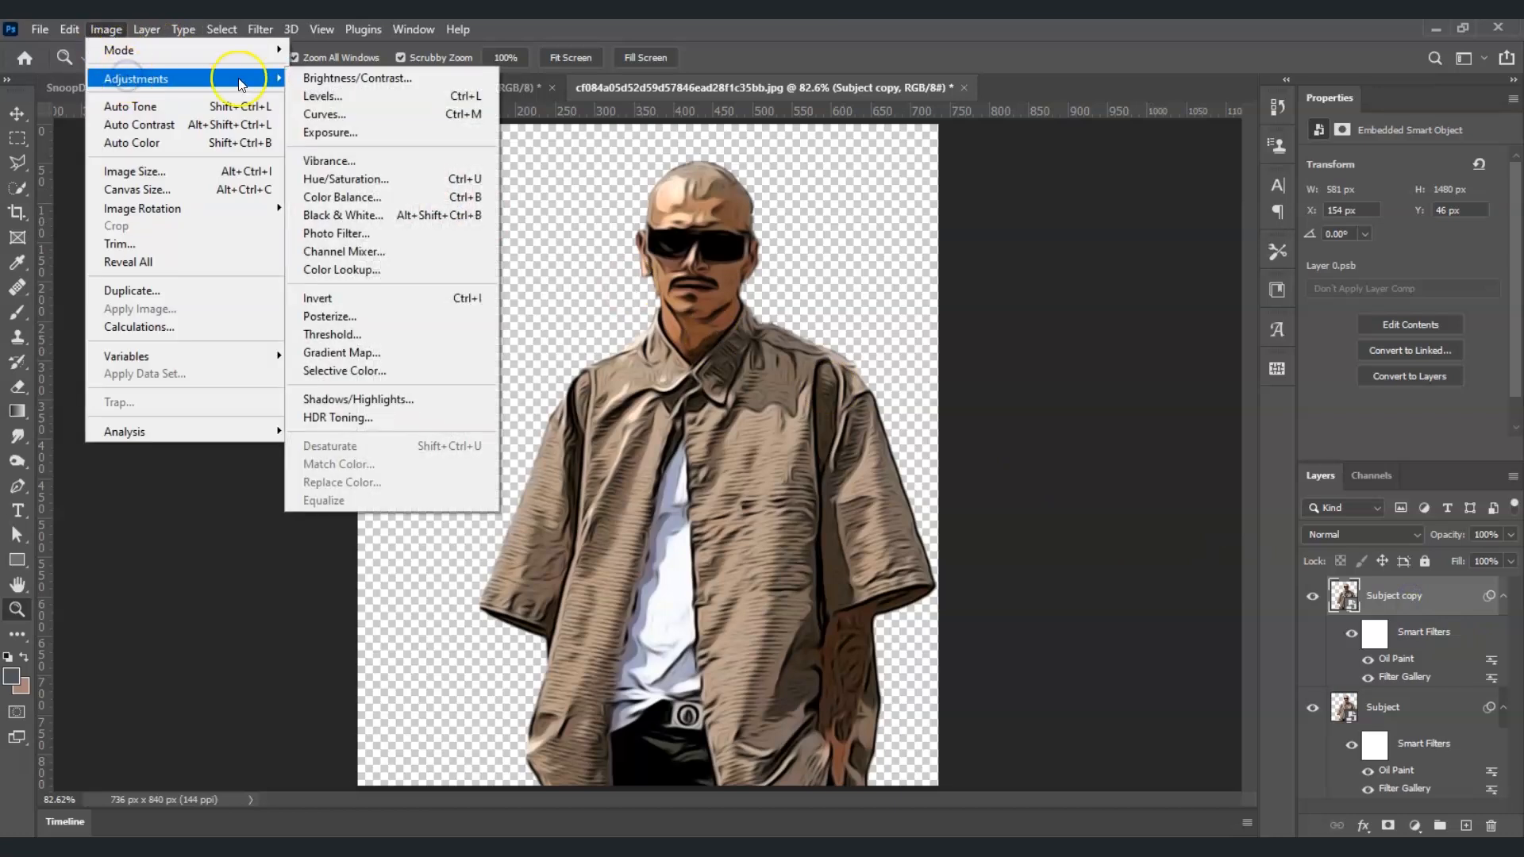
pyautogui.click(391, 334)
pyautogui.moveTo(1013, 272); pyautogui.dragTo(942, 253)
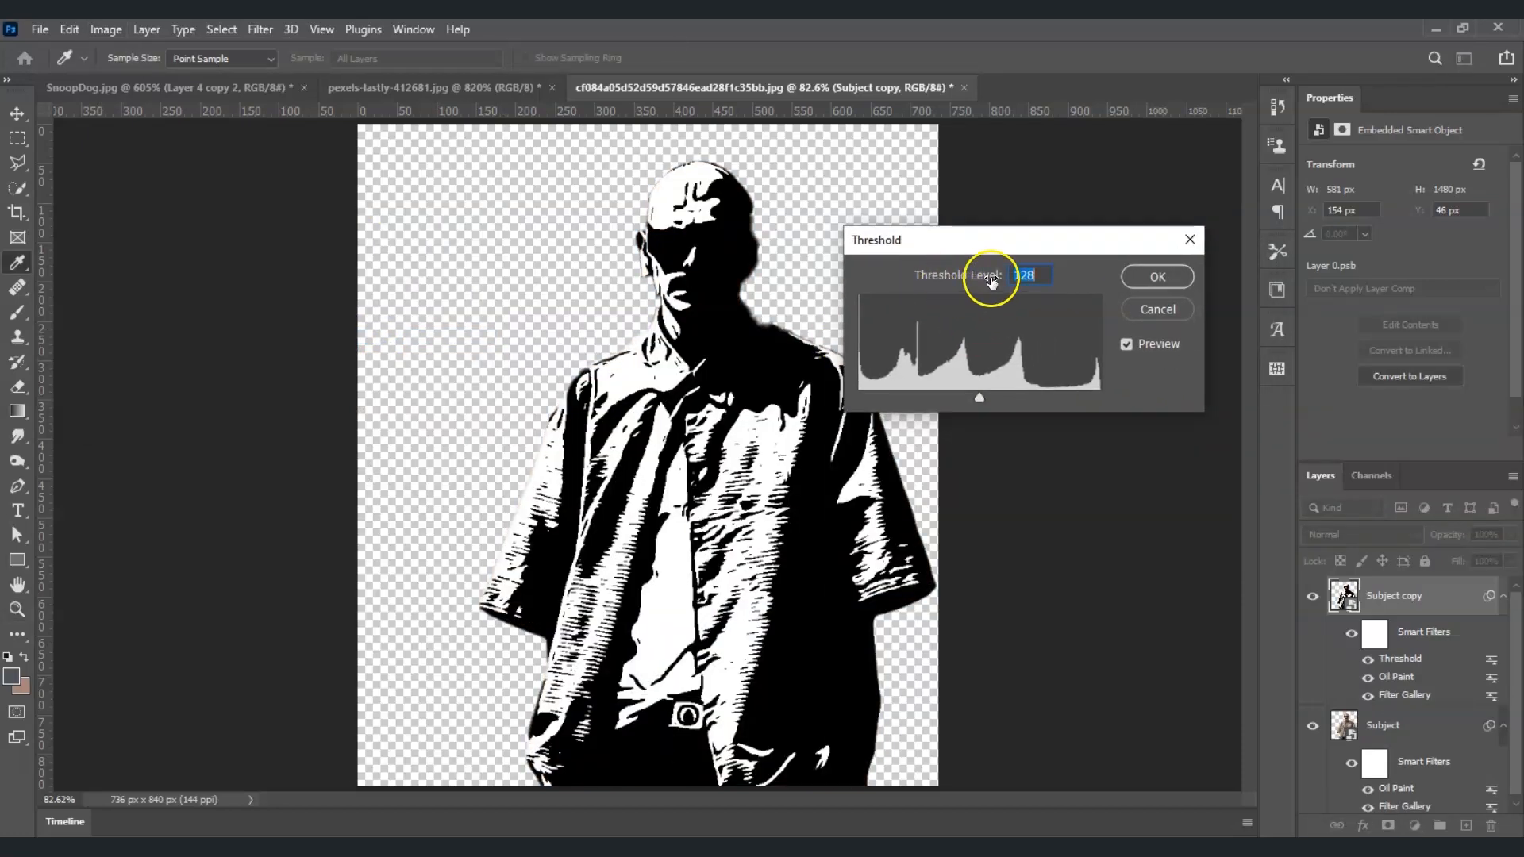
pyautogui.moveTo(981, 399); pyautogui.dragTo(898, 396)
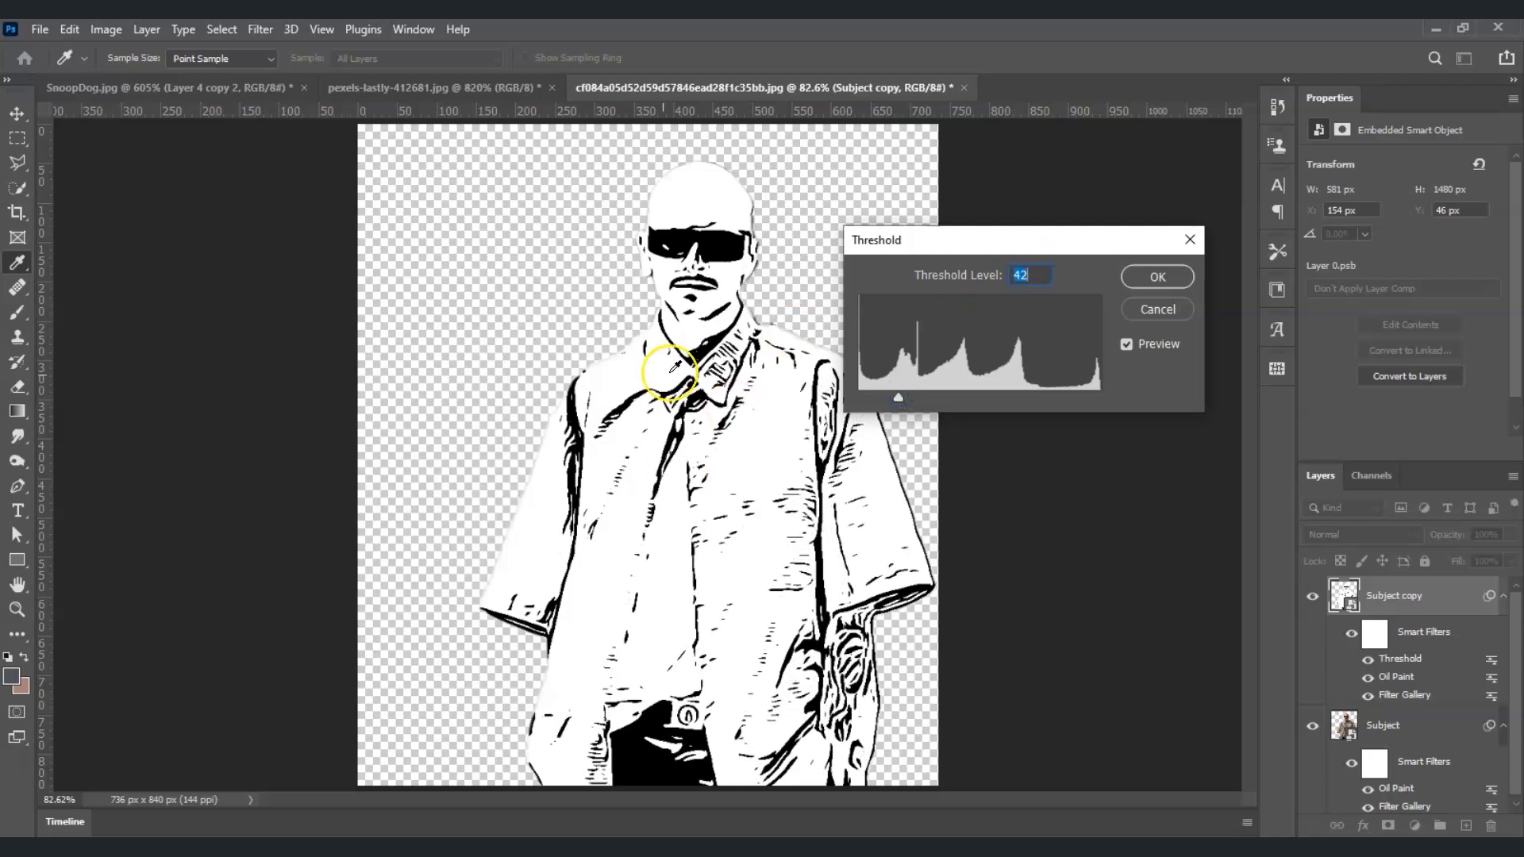
pyautogui.click(1156, 278)
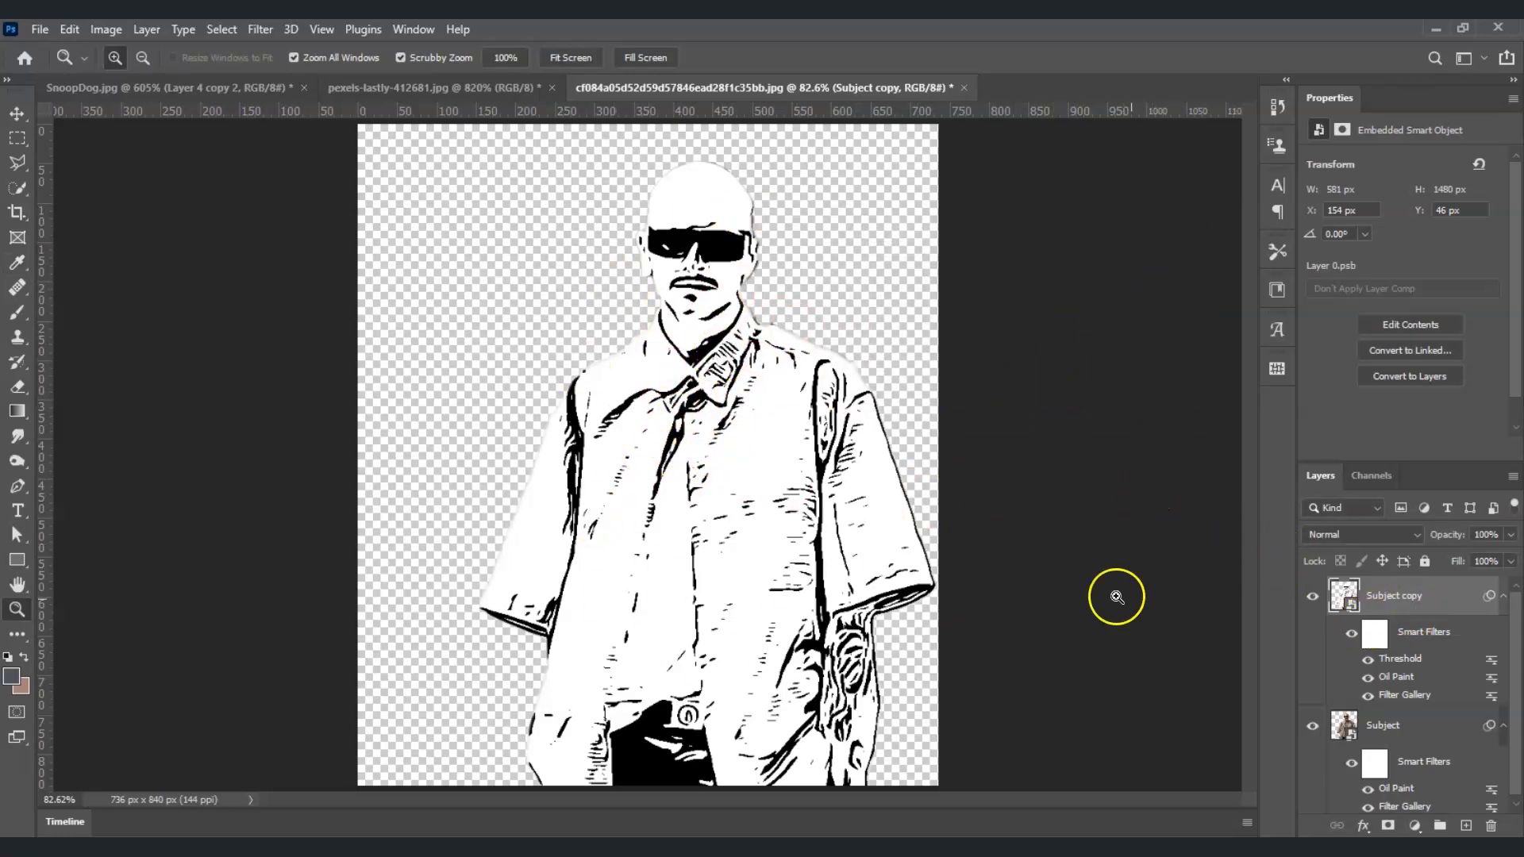
# Step: Set the Subject copy layer's blend mode to Multiply
pyautogui.click(1402, 592)
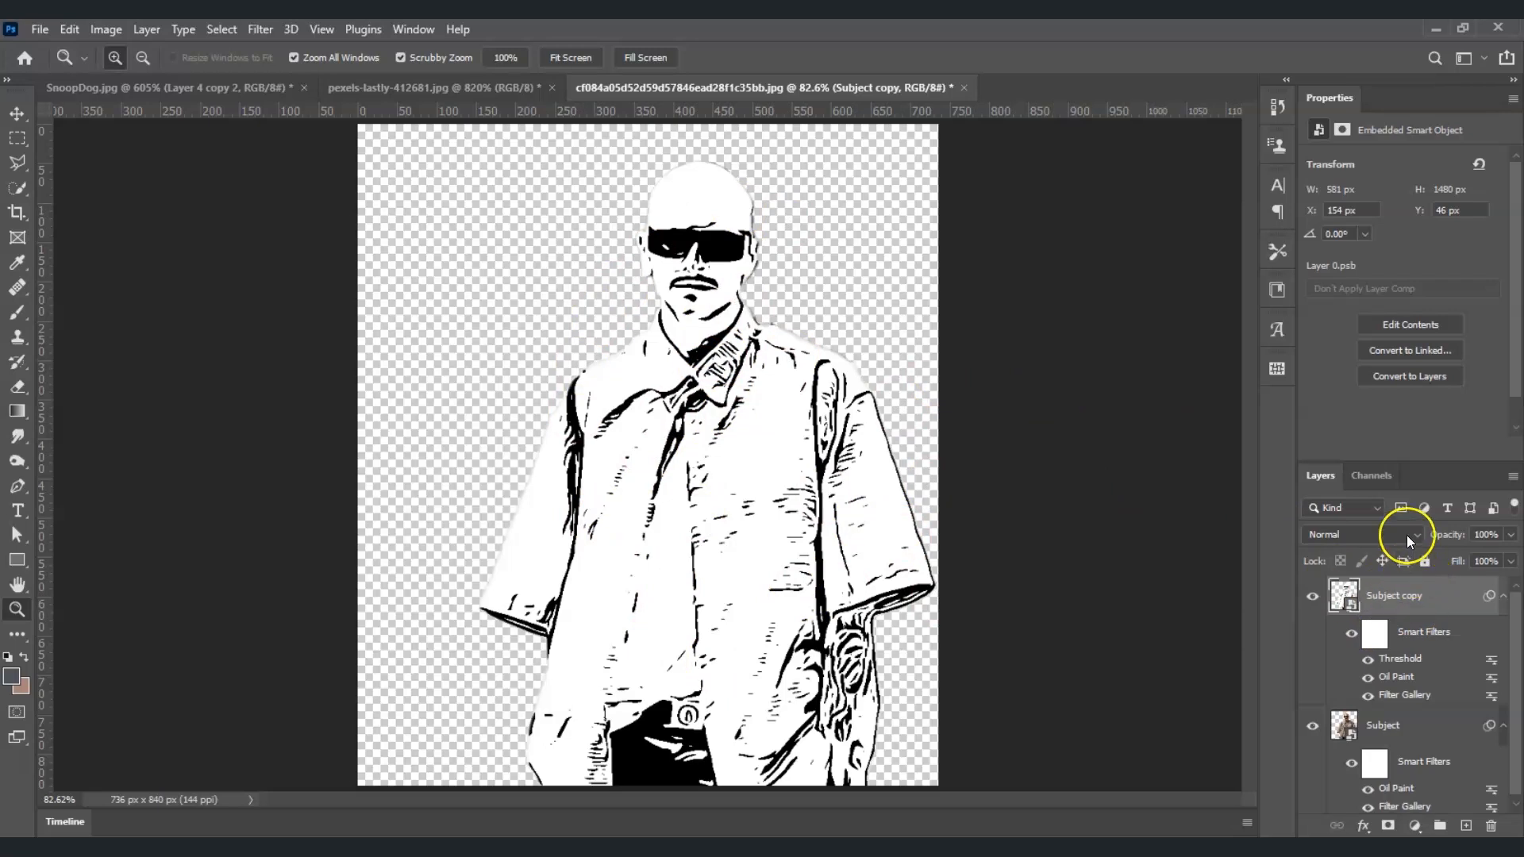
pyautogui.click(1414, 540)
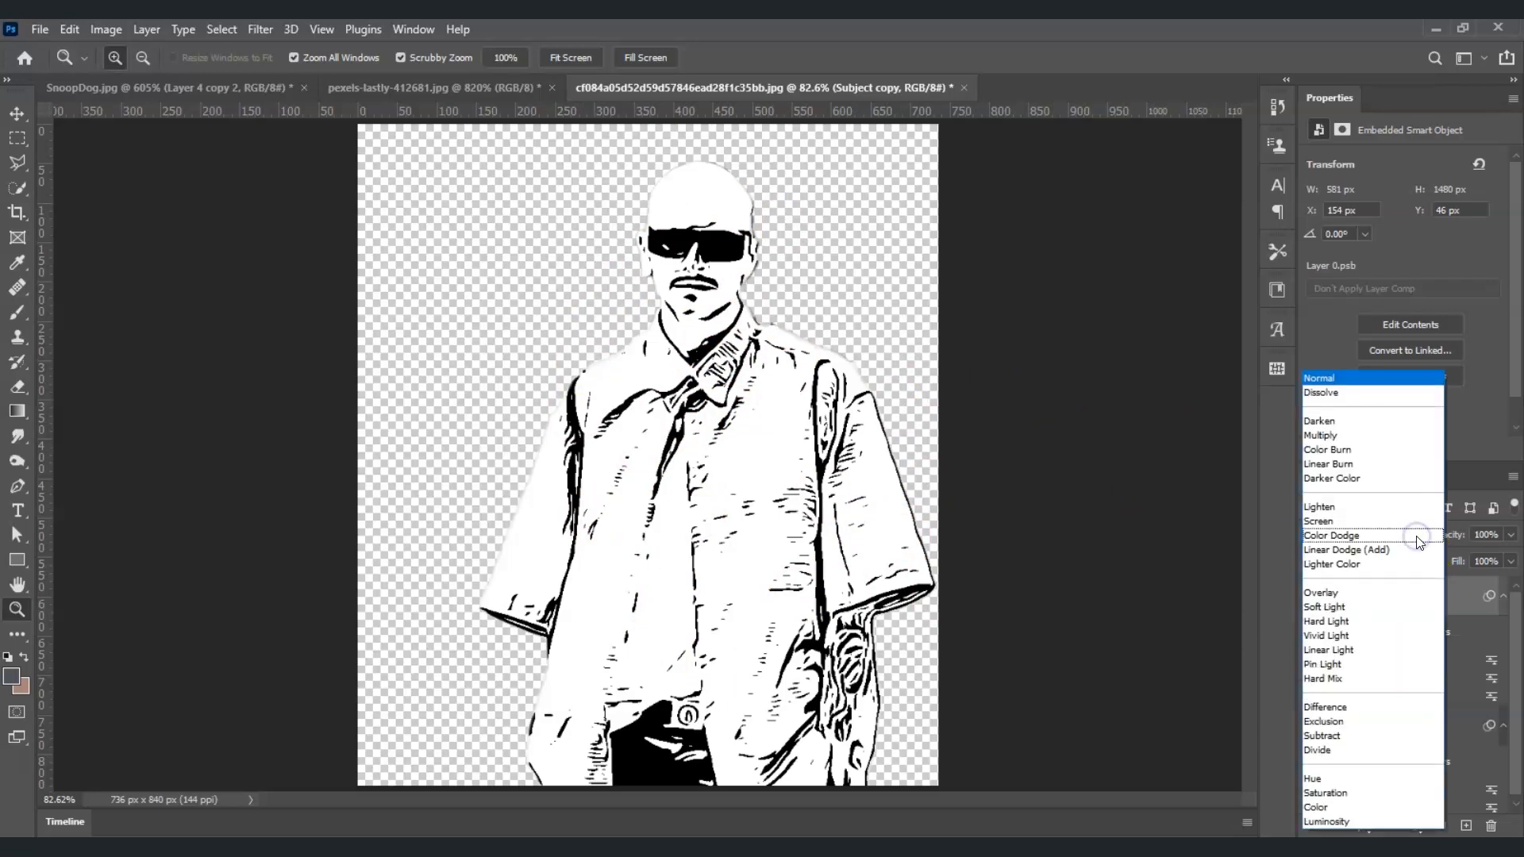
pyautogui.click(1377, 439)
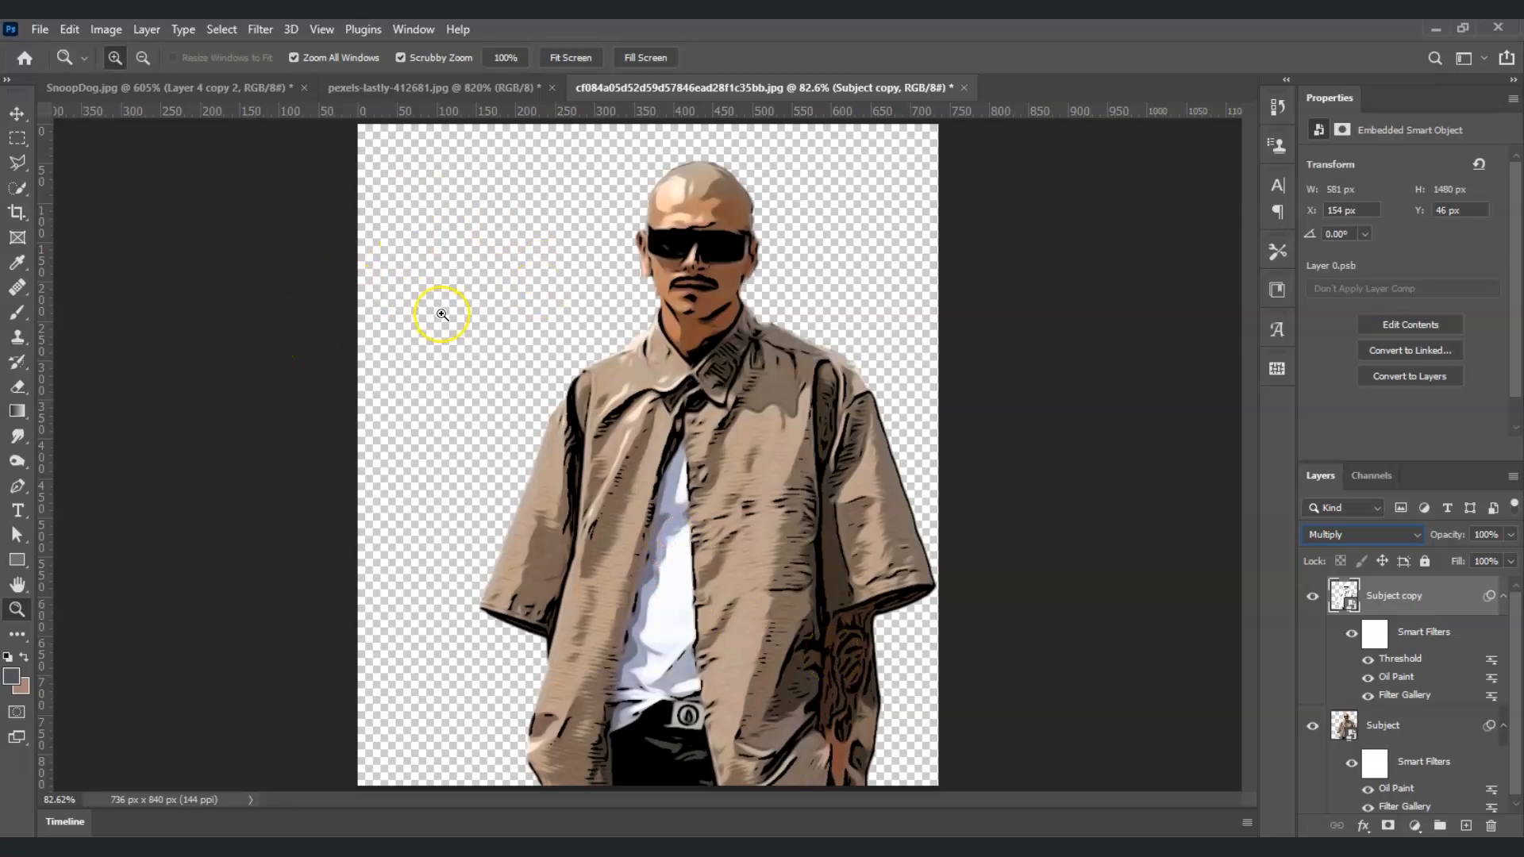
# Step: Copy the beach image from pexels-lastly-412681.jpg into the man's document as a new layer over the canvas
pyautogui.click(383, 89)
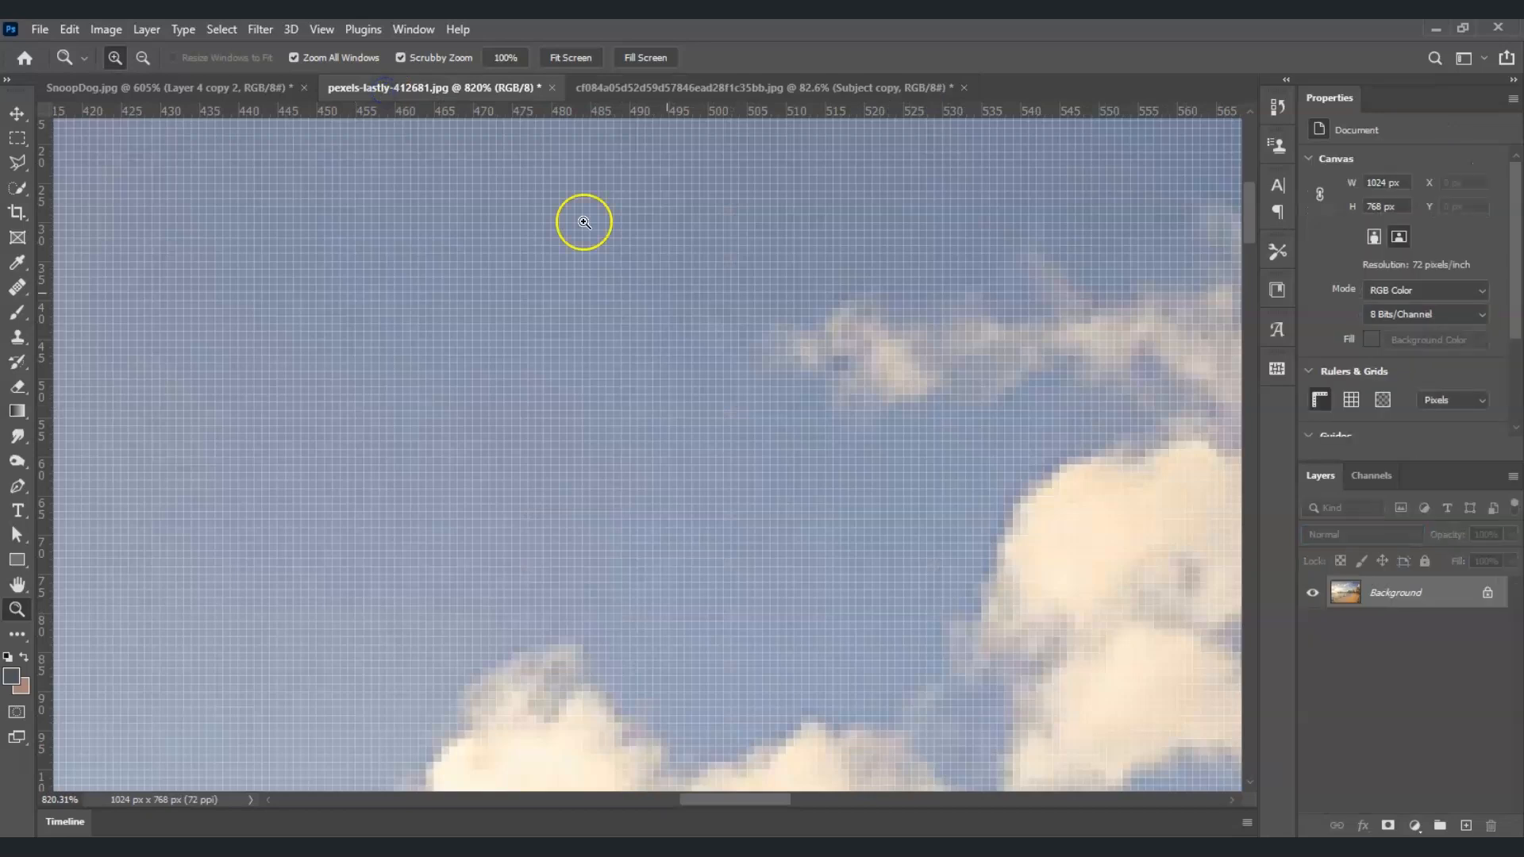
pyautogui.click(571, 57)
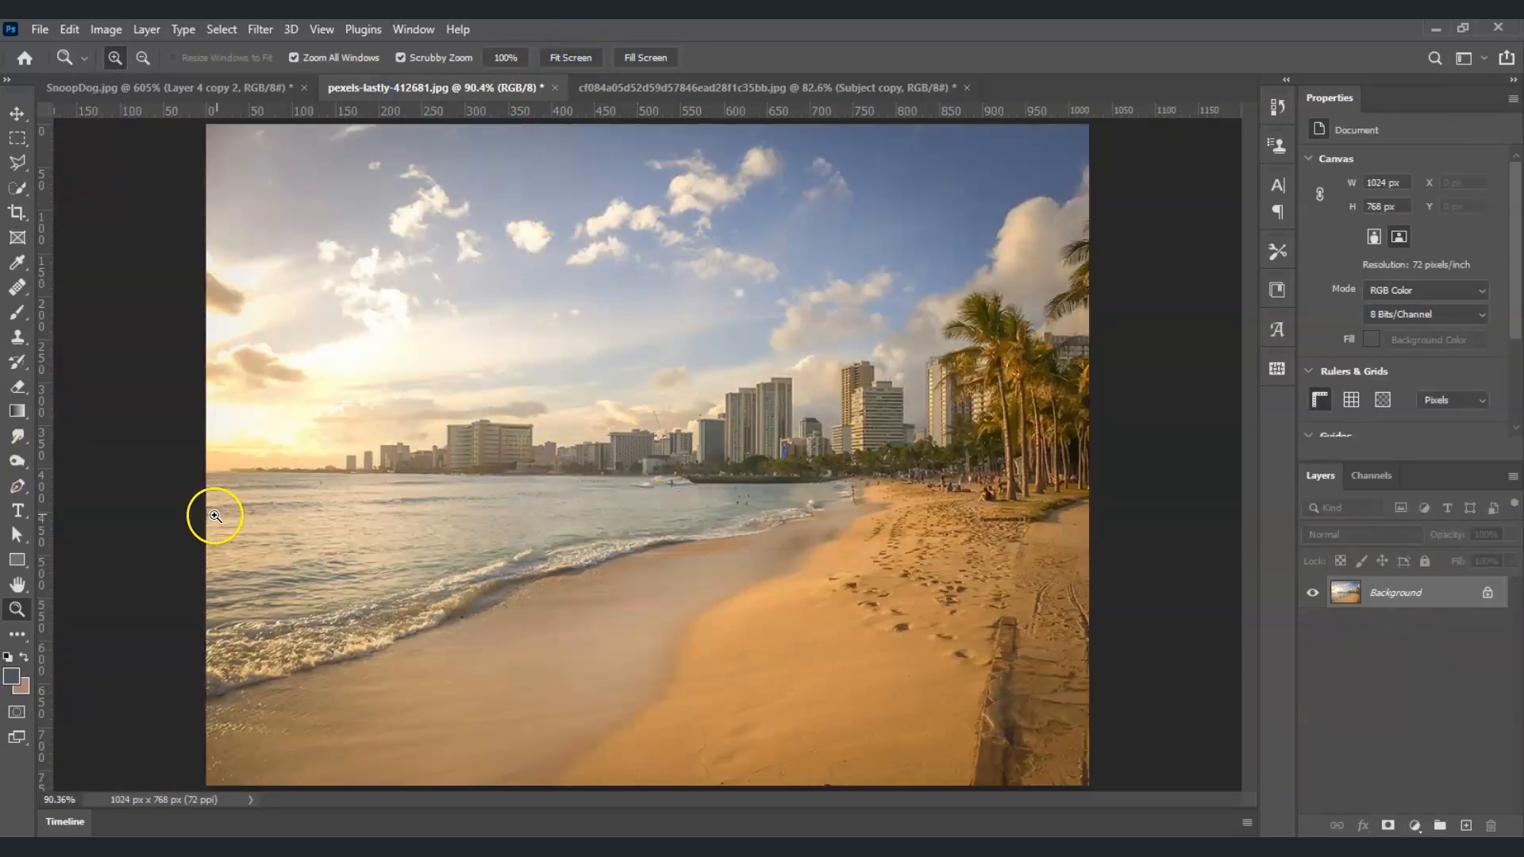
pyautogui.press('v')
pyautogui.moveTo(401, 496); pyautogui.dragTo(613, 90)
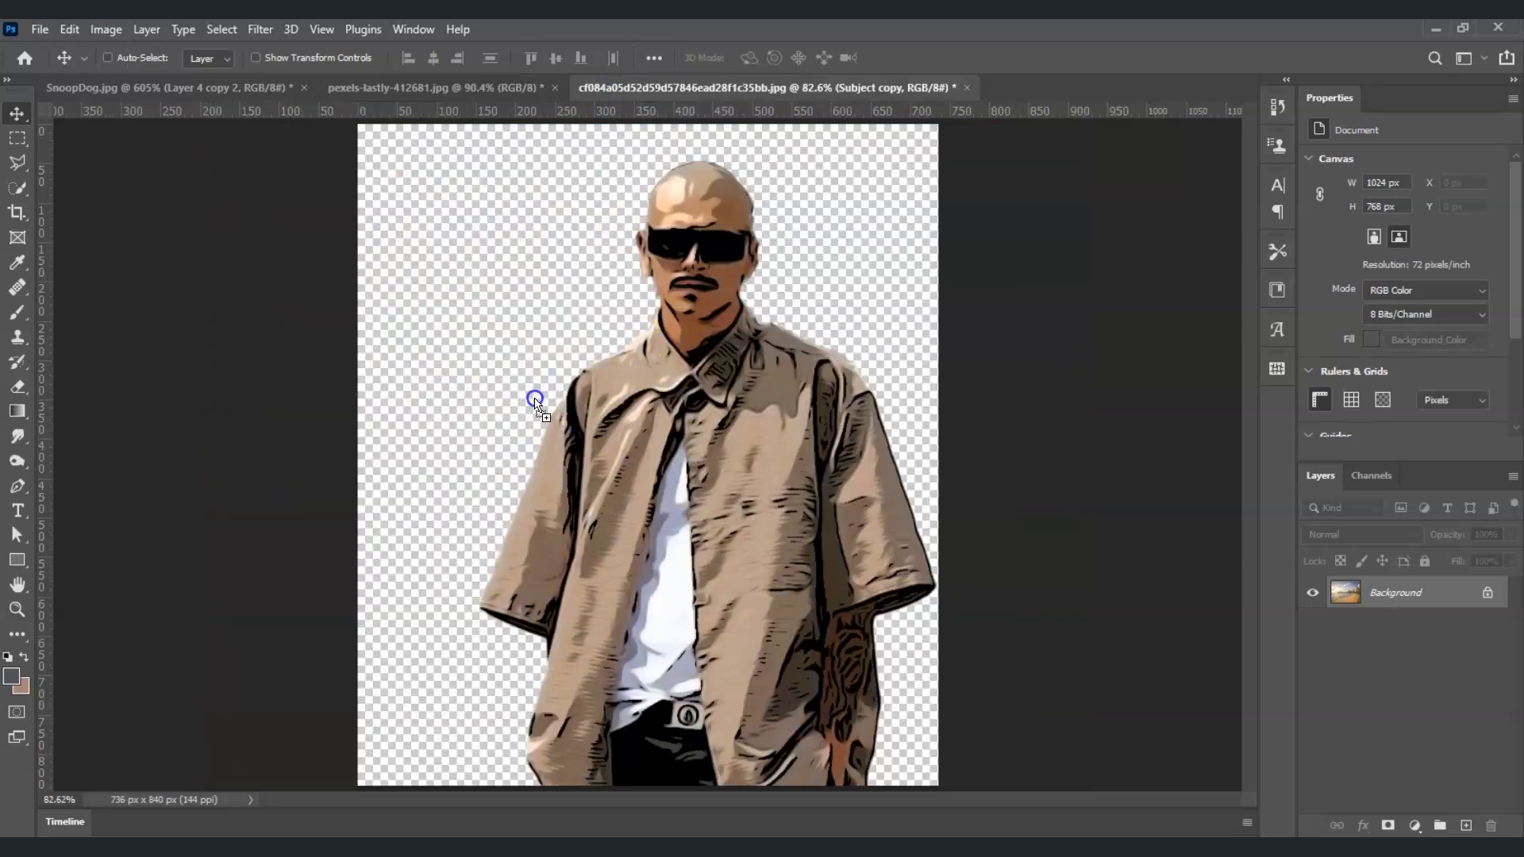
pyautogui.moveTo(535, 401); pyautogui.dragTo(534, 397)
pyautogui.moveTo(732, 468); pyautogui.dragTo(737, 527)
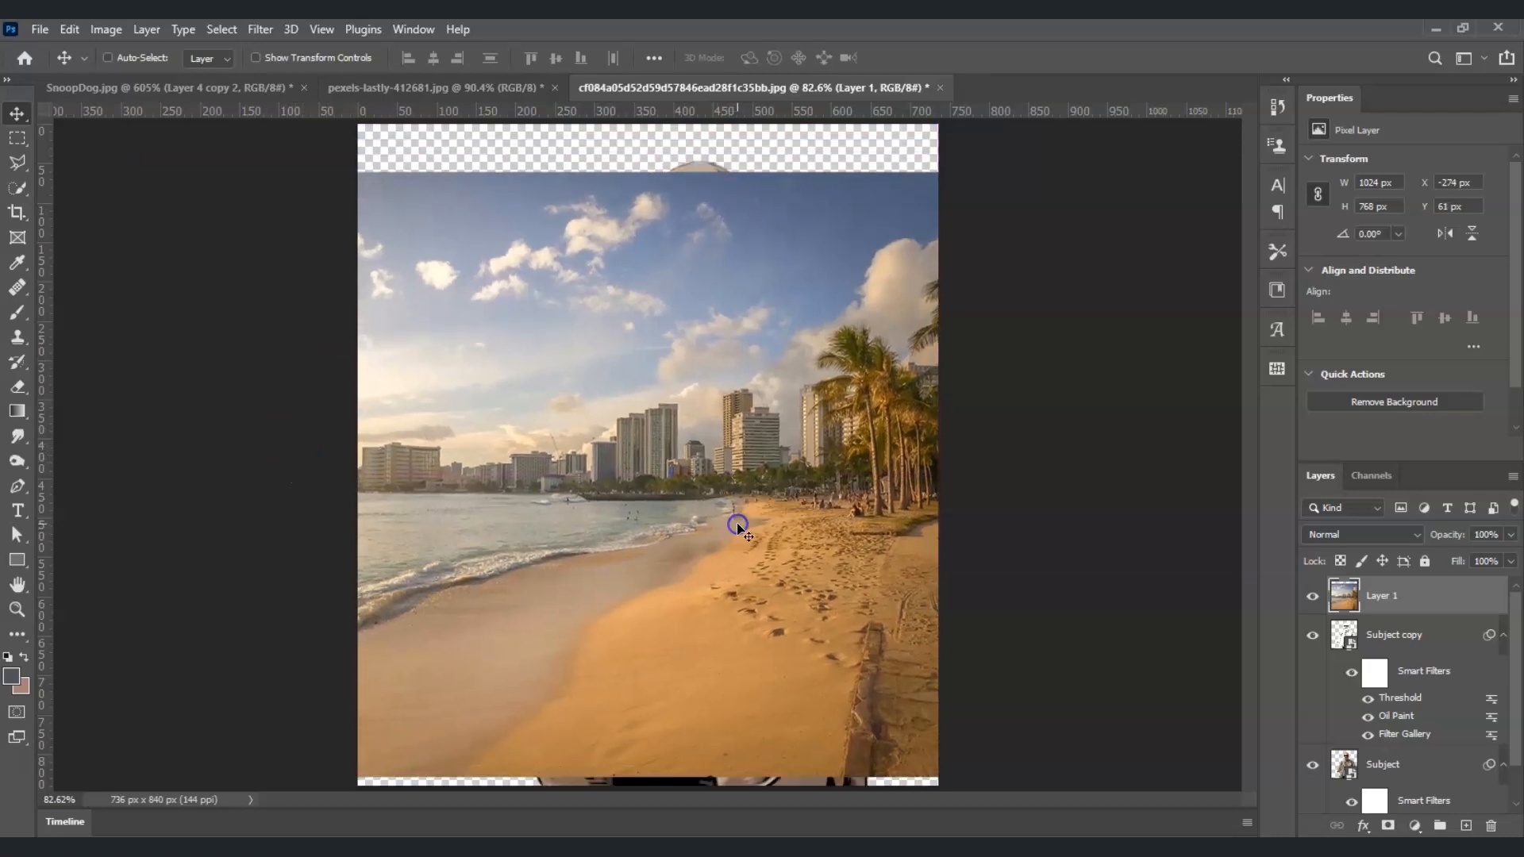
# Step: Scale the beach layer to about 118% and position it to cover the whole canvas with the palms at its edge
pyautogui.press('ctrl')
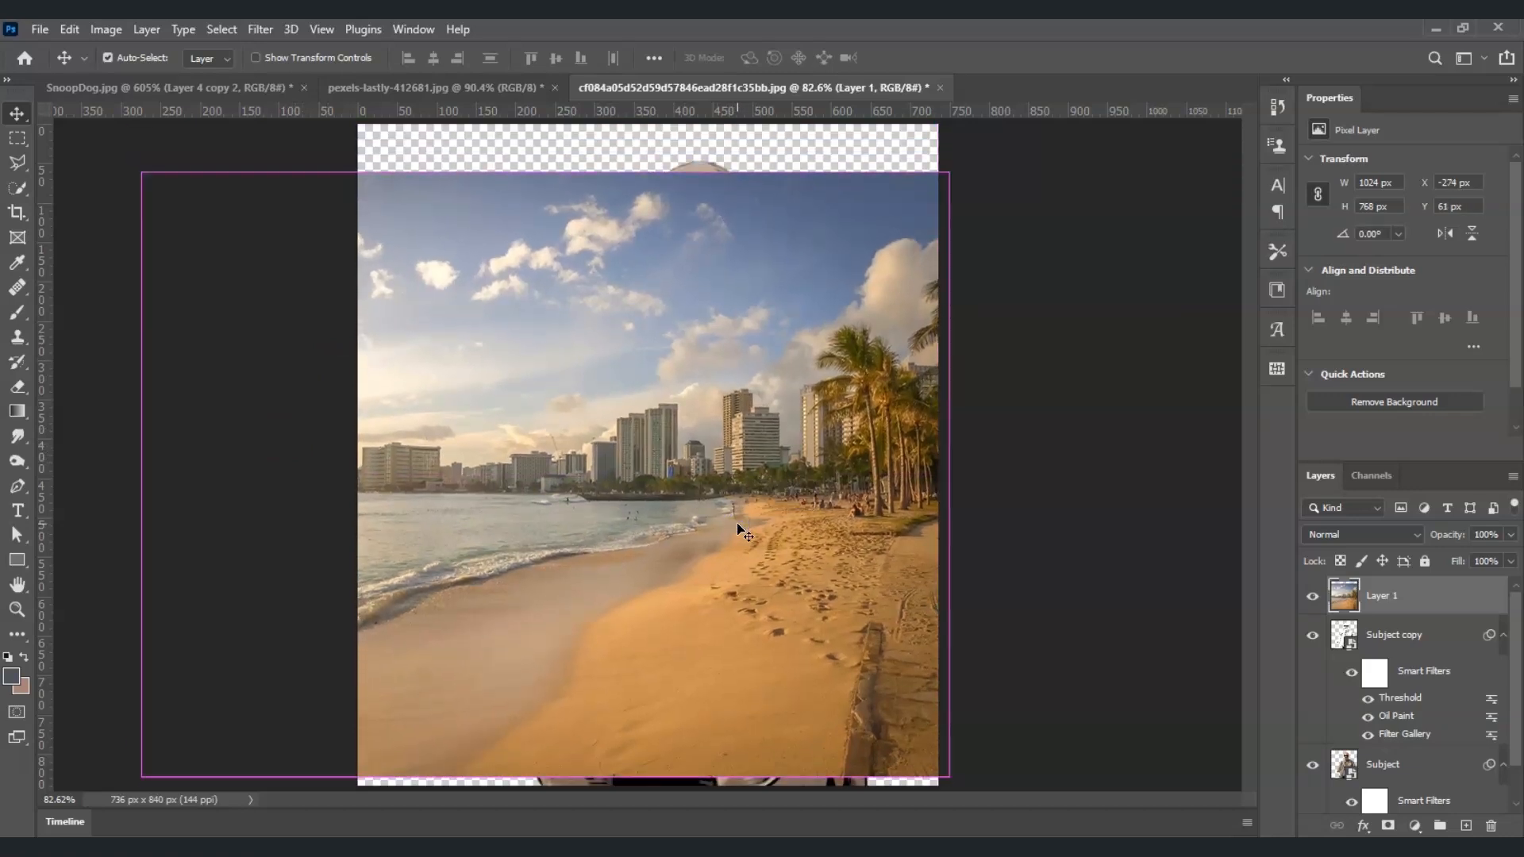
pyautogui.hotkey('ctrl', 't')
pyautogui.moveTo(142, 171); pyautogui.dragTo(4, 77)
pyautogui.moveTo(763, 427)
pyautogui.mouseDown()
pyautogui.moveTo(754, 447)
pyautogui.moveTo(781, 436)
pyautogui.mouseUp()
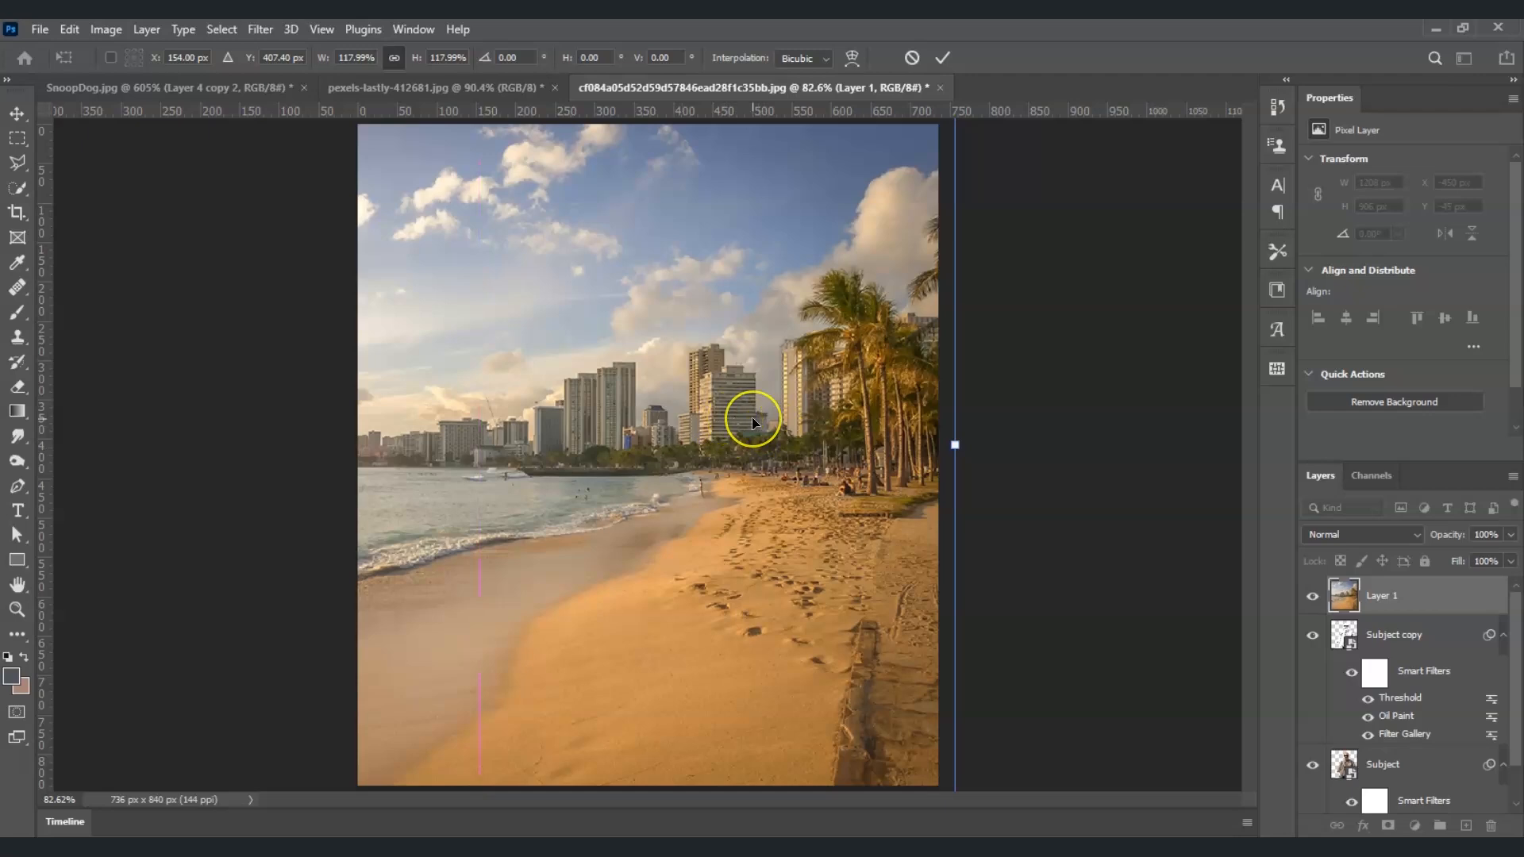
pyautogui.doubleClick(751, 417)
# Step: Rename the beach layer Background and move it below the Subject layer
pyautogui.doubleClick(1394, 595)
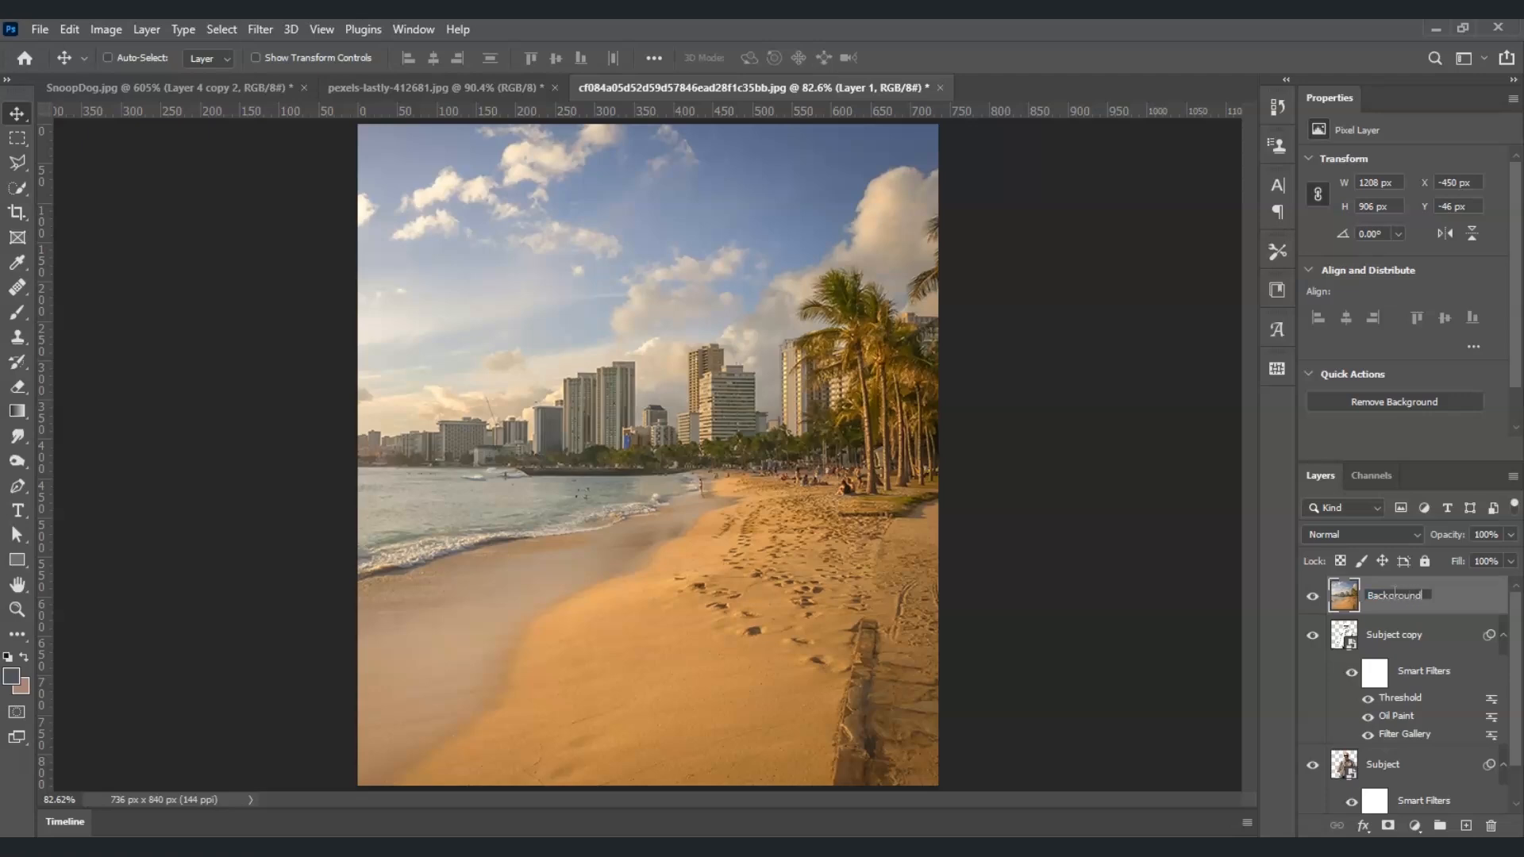
pyautogui.write('Background')
pyautogui.click(1203, 611)
pyautogui.moveTo(1361, 595); pyautogui.dragTo(1410, 815)
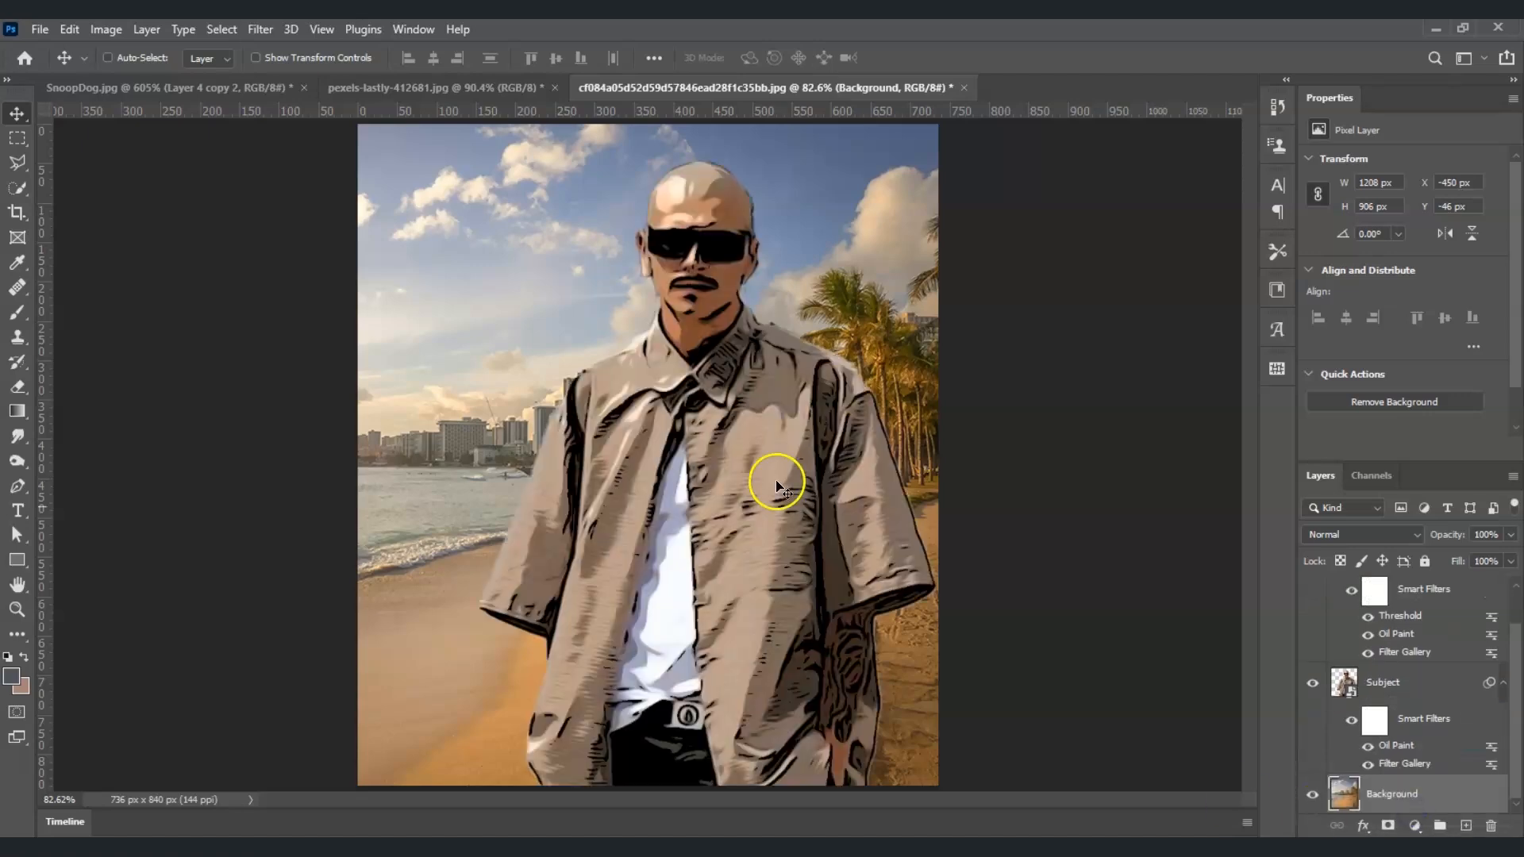
# Step: Hide the Subject copy and Subject layers
pyautogui.scroll(1, 1350, 702)
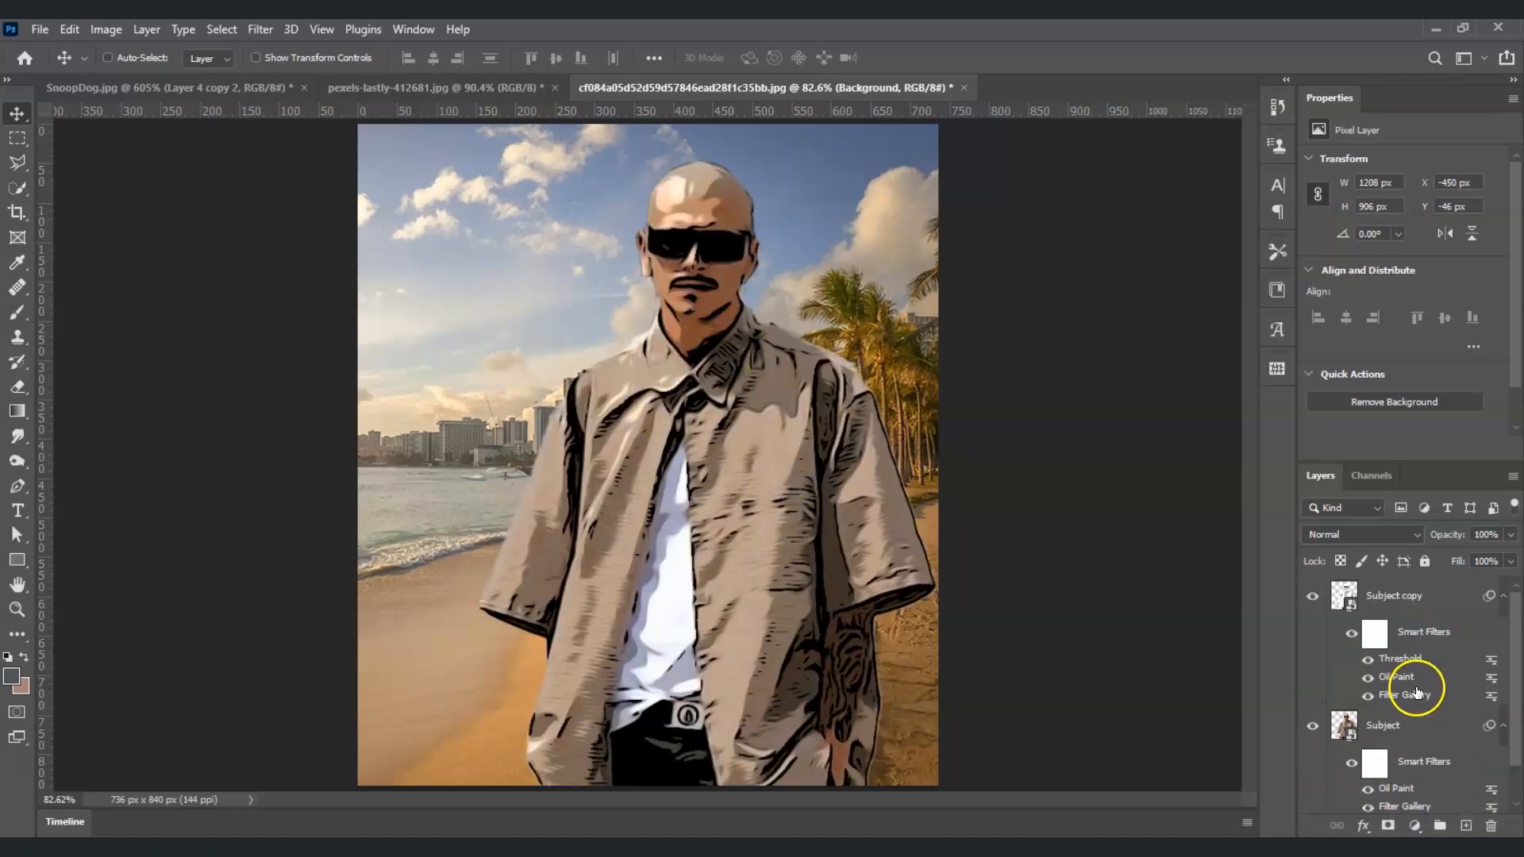
pyautogui.click(1314, 597)
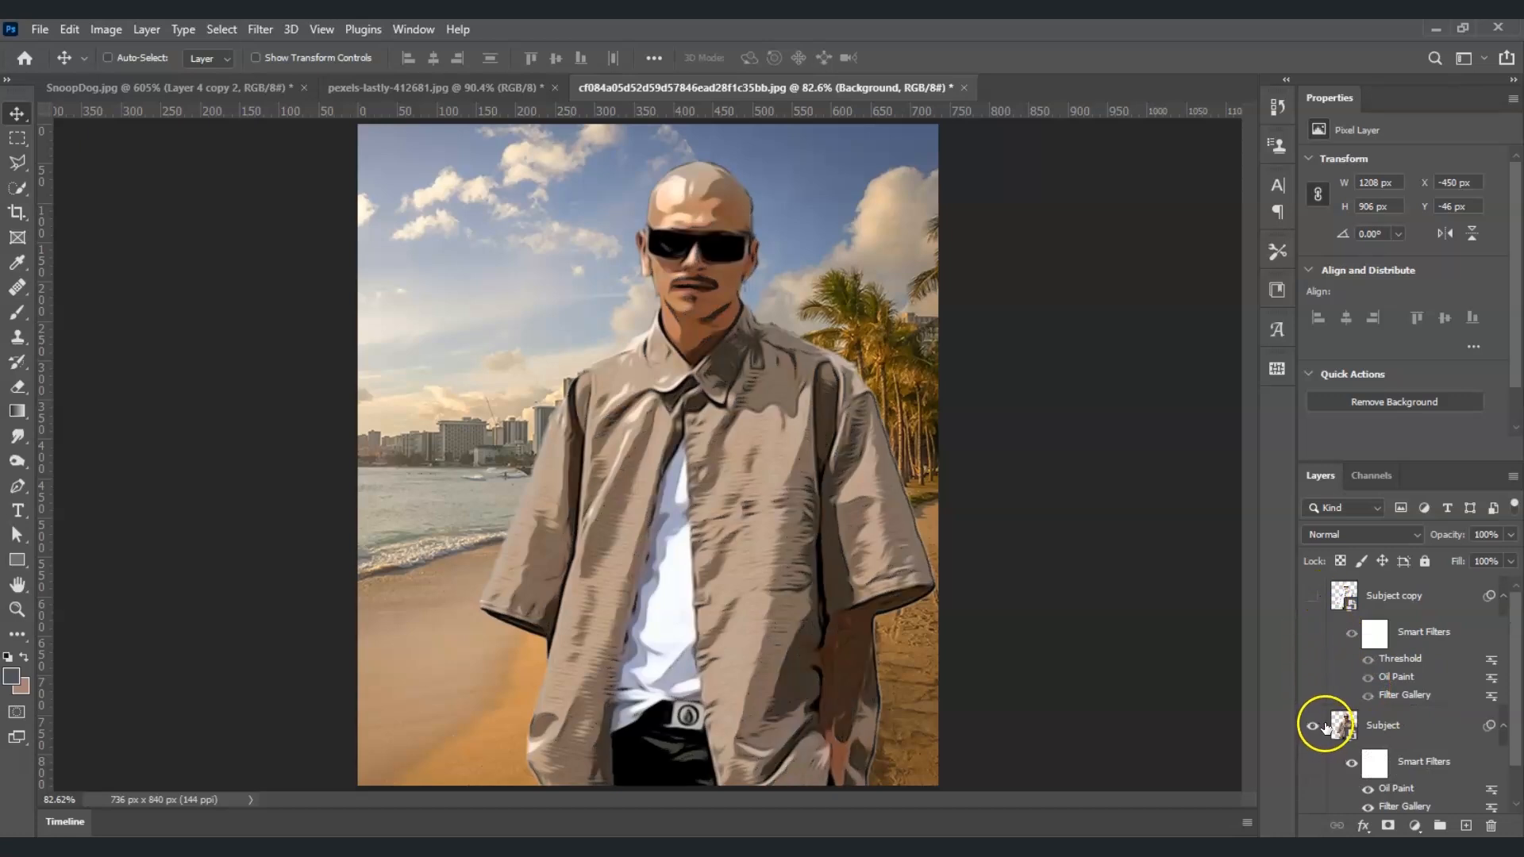
pyautogui.click(1314, 726)
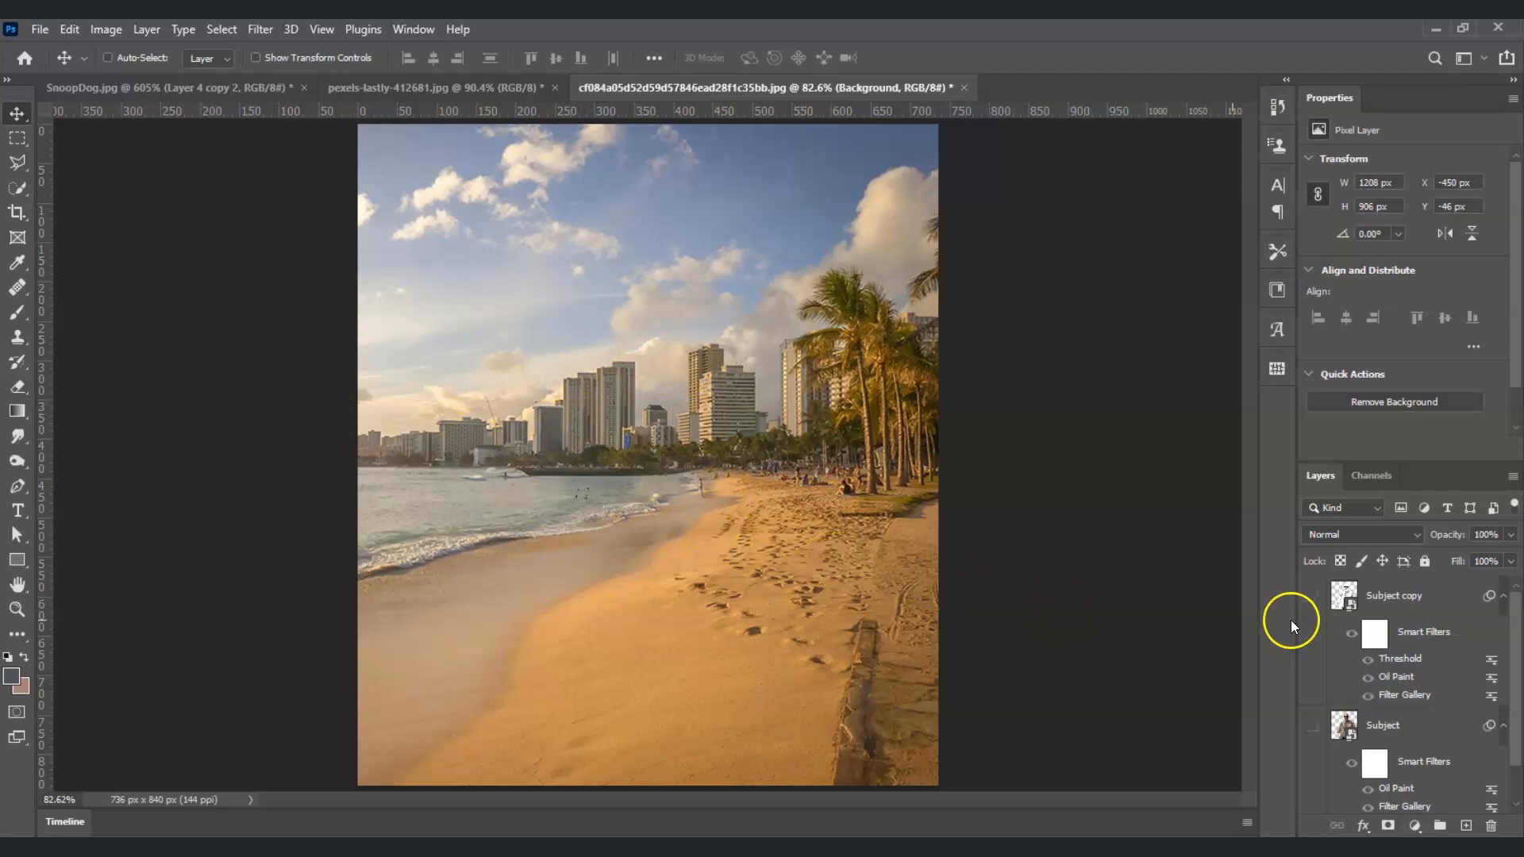
# Step: Convert the Background beach layer to a smart object
pyautogui.scroll(-2, 1330, 643)
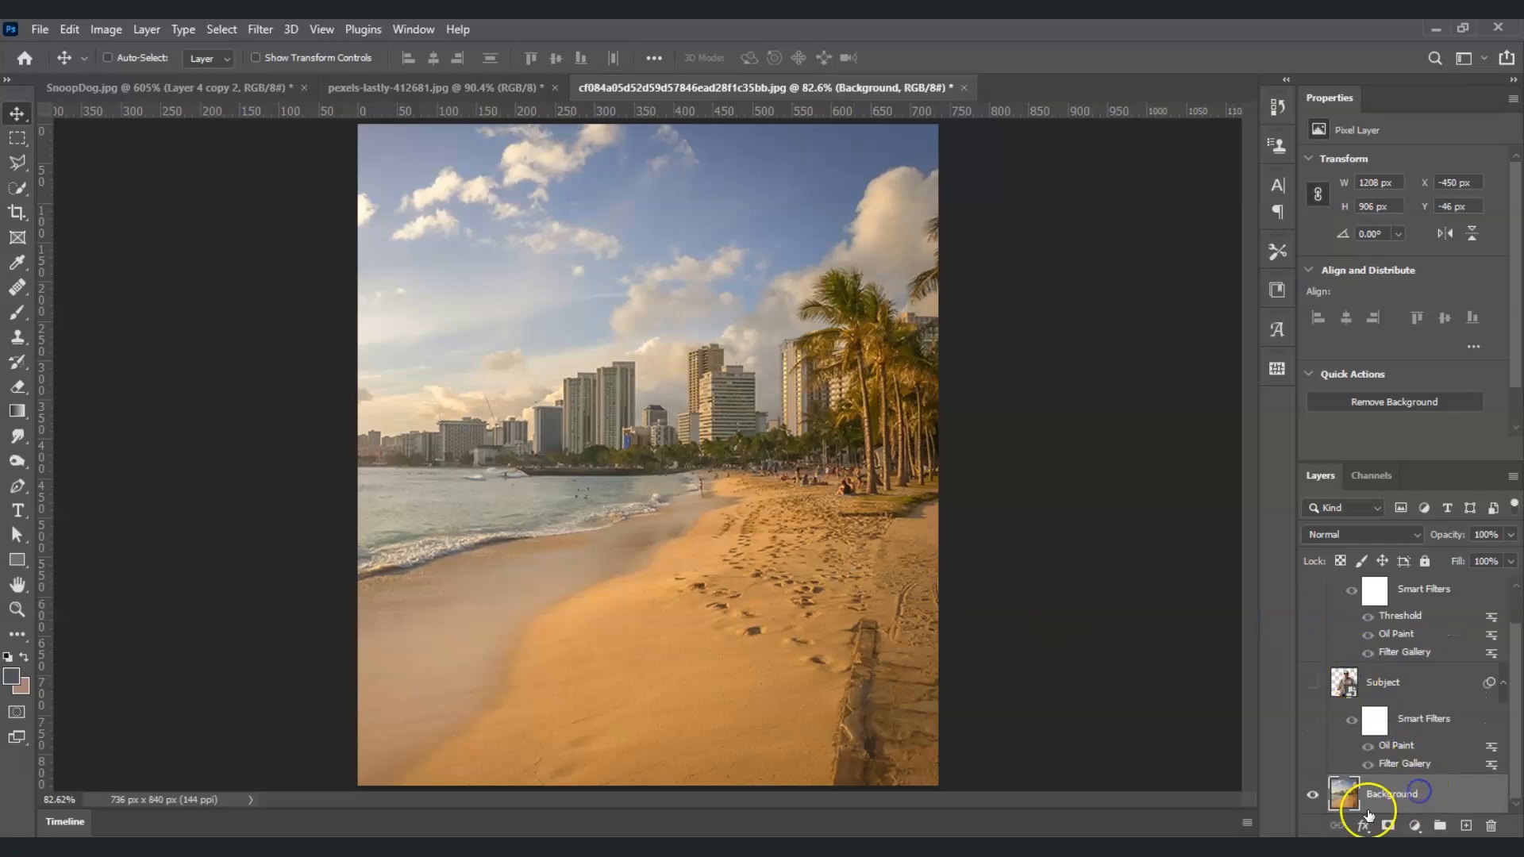
pyautogui.rightClick(1435, 804)
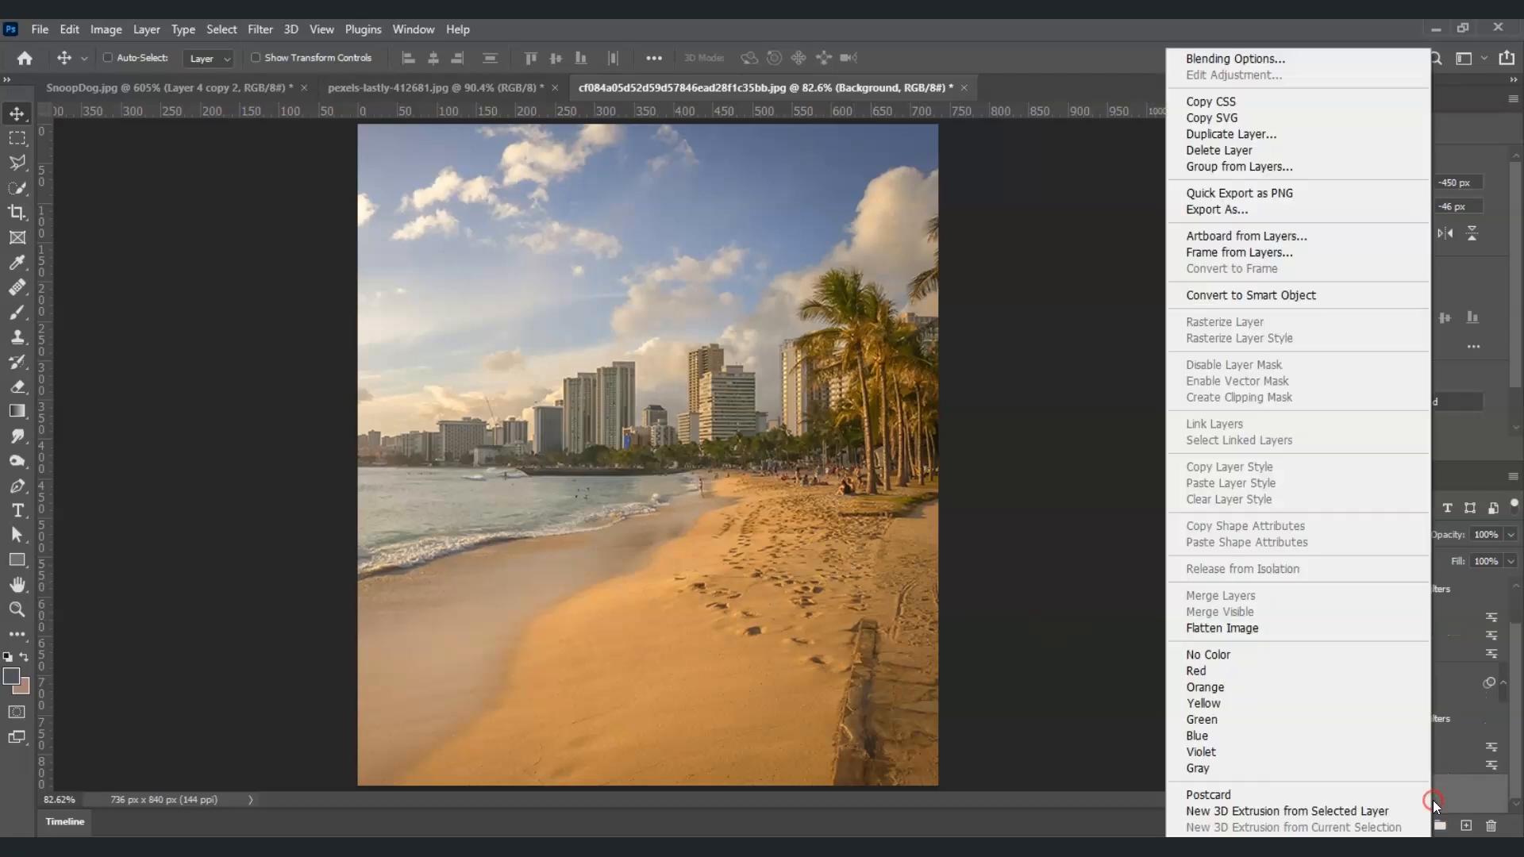
pyautogui.click(1291, 295)
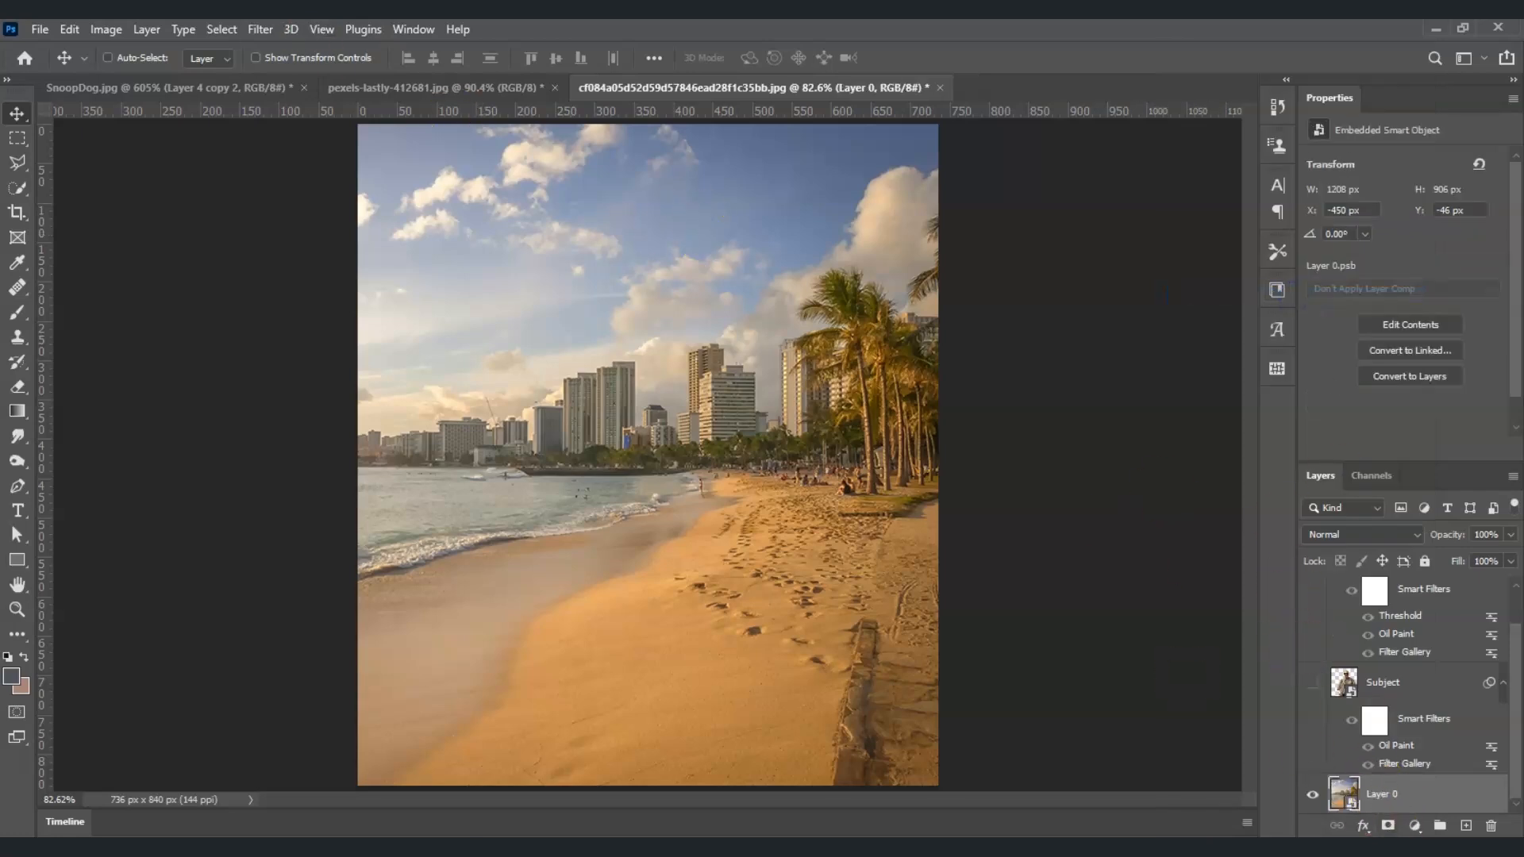
# Step: Apply the Poster Edges filter to the beach layer with Edge Thickness 0, Edge Intensity 0 and Posterization 1
pyautogui.click(256, 29)
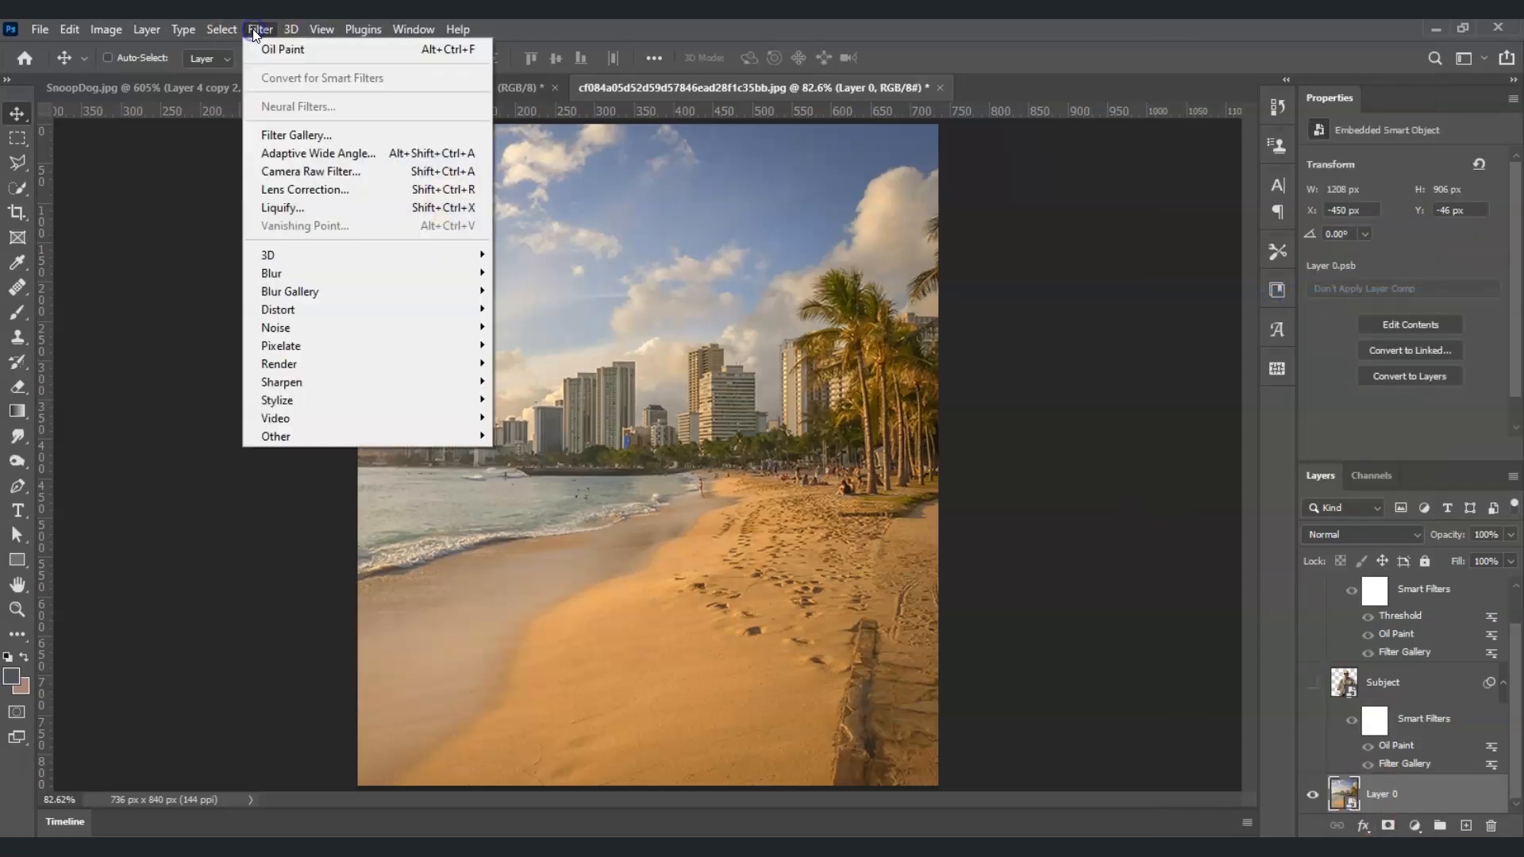
pyautogui.click(354, 133)
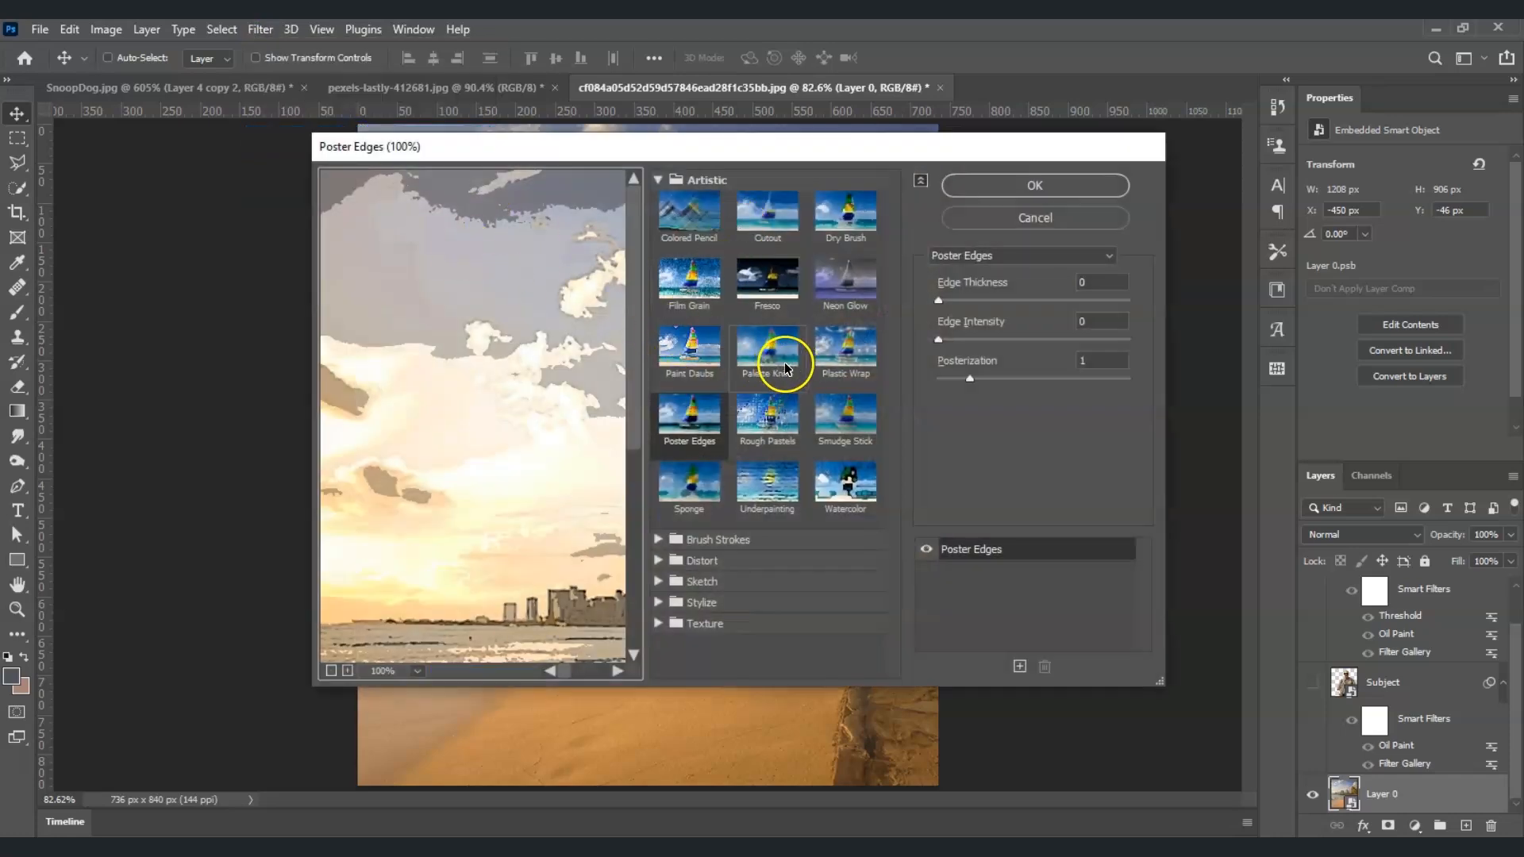
pyautogui.click(708, 414)
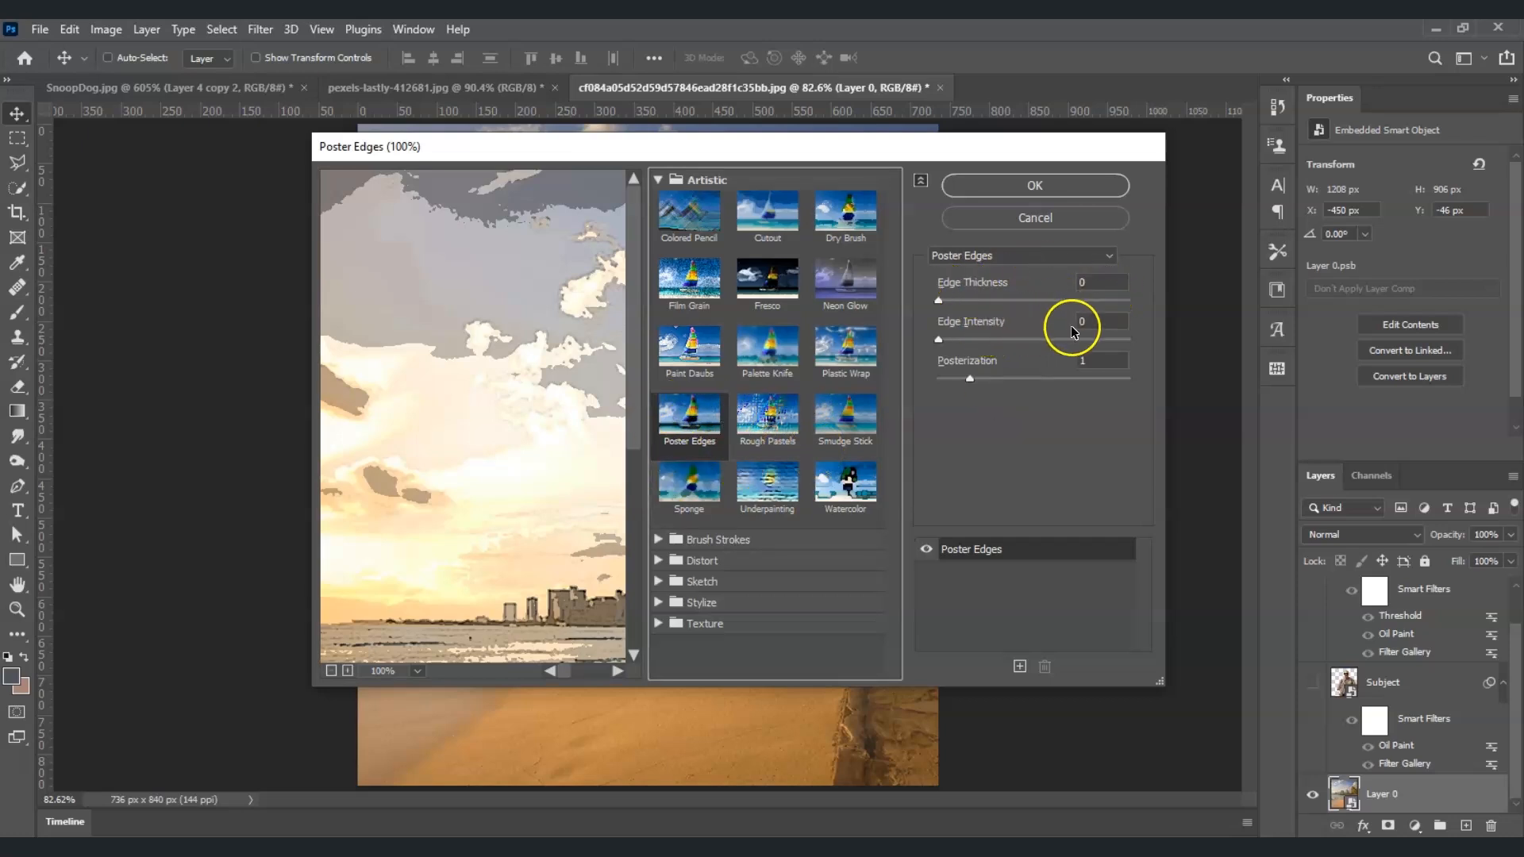
pyautogui.click(1042, 188)
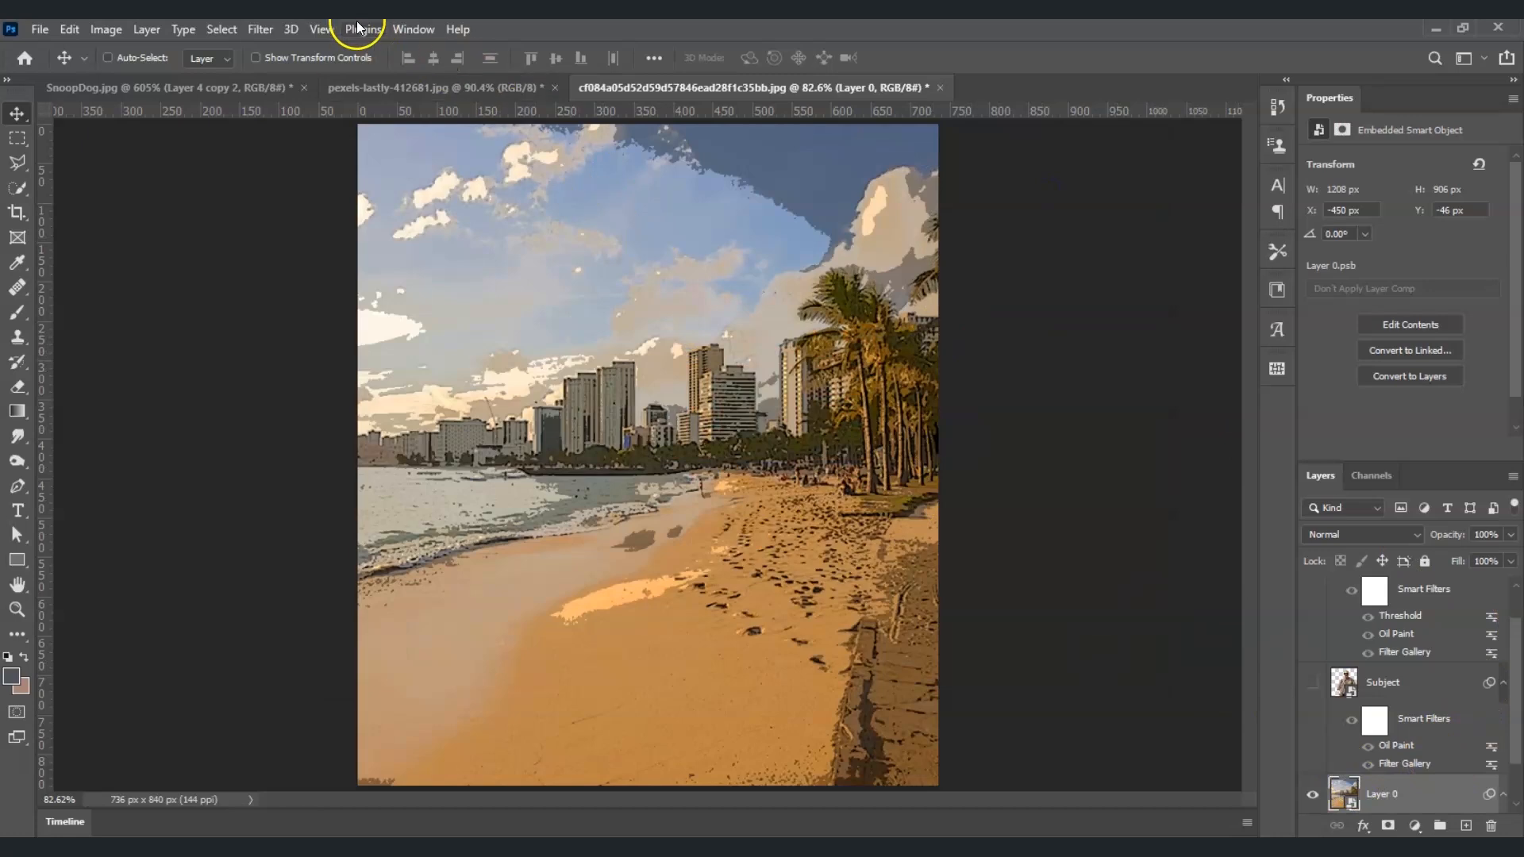
# Step: Apply the Oil Paint filter to the beach layer, adjusting its Stylization with Lighting off
pyautogui.click(262, 29)
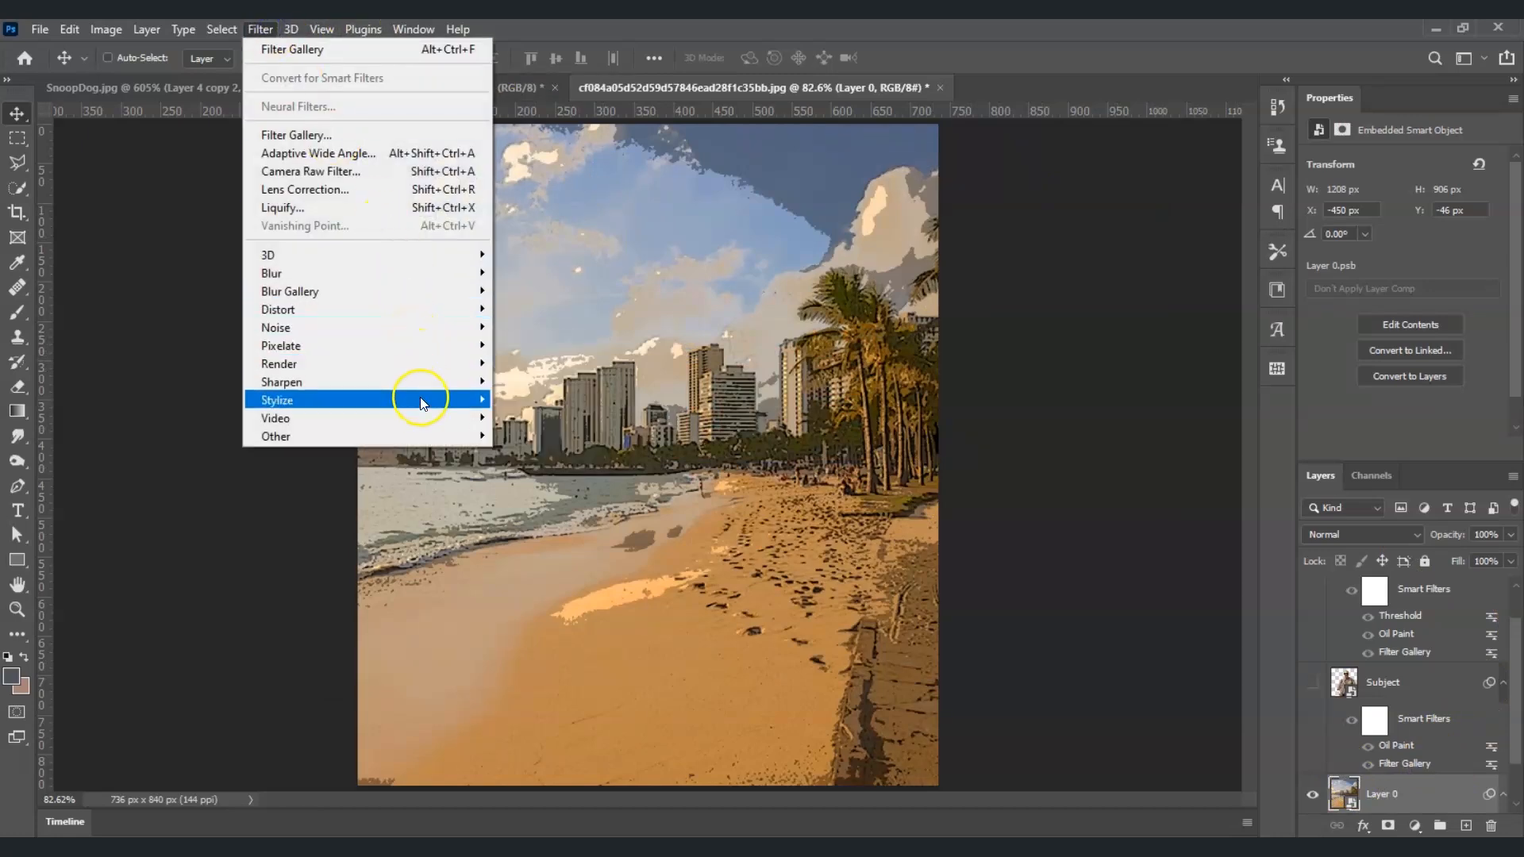
pyautogui.moveTo(421, 401)
pyautogui.click(530, 471)
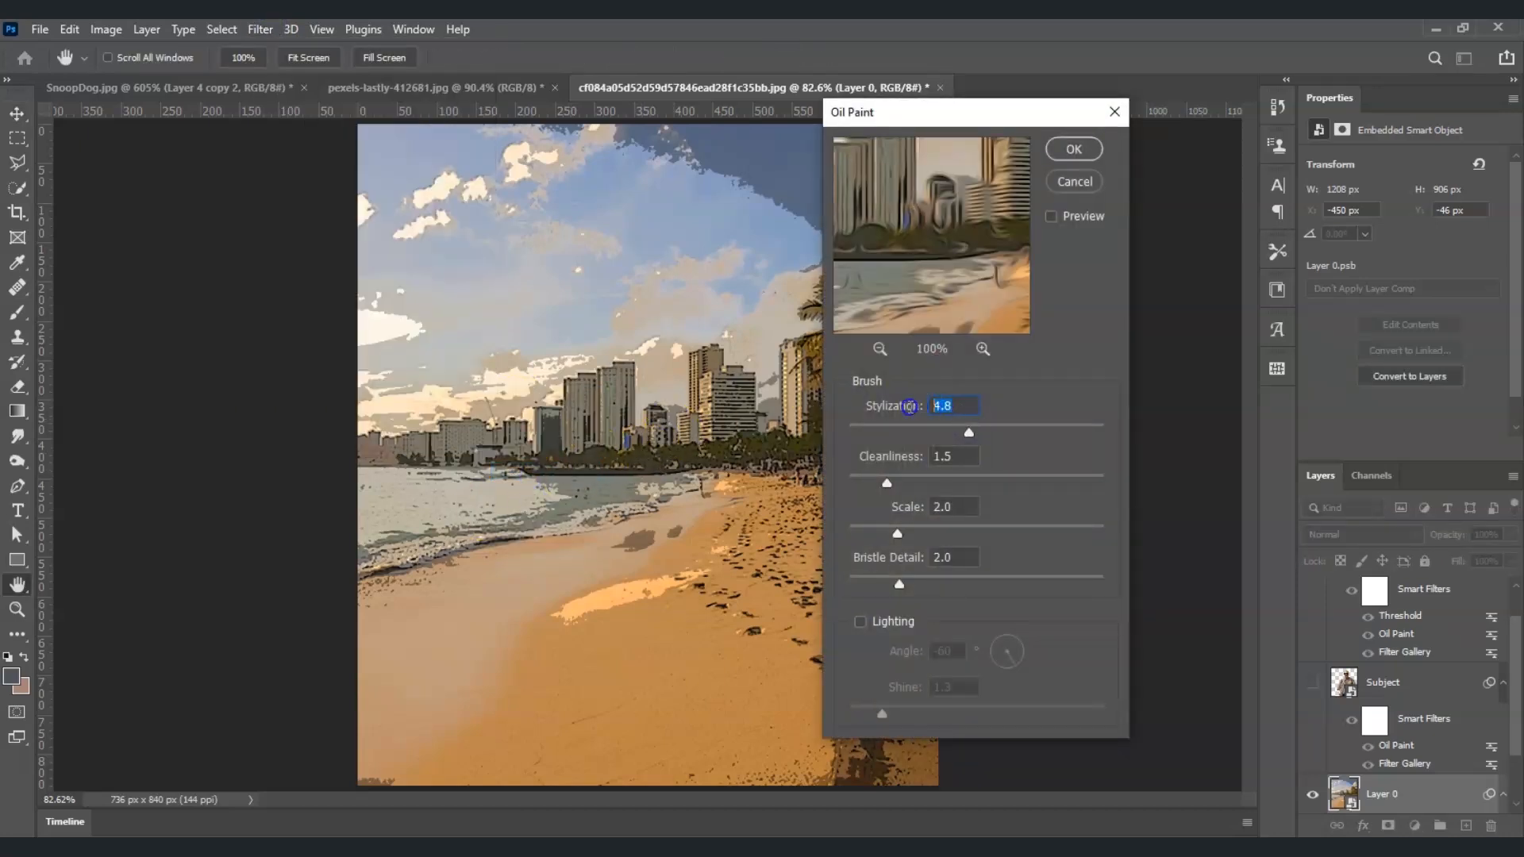
pyautogui.moveTo(911, 409); pyautogui.dragTo(1010, 398)
pyautogui.click(1064, 153)
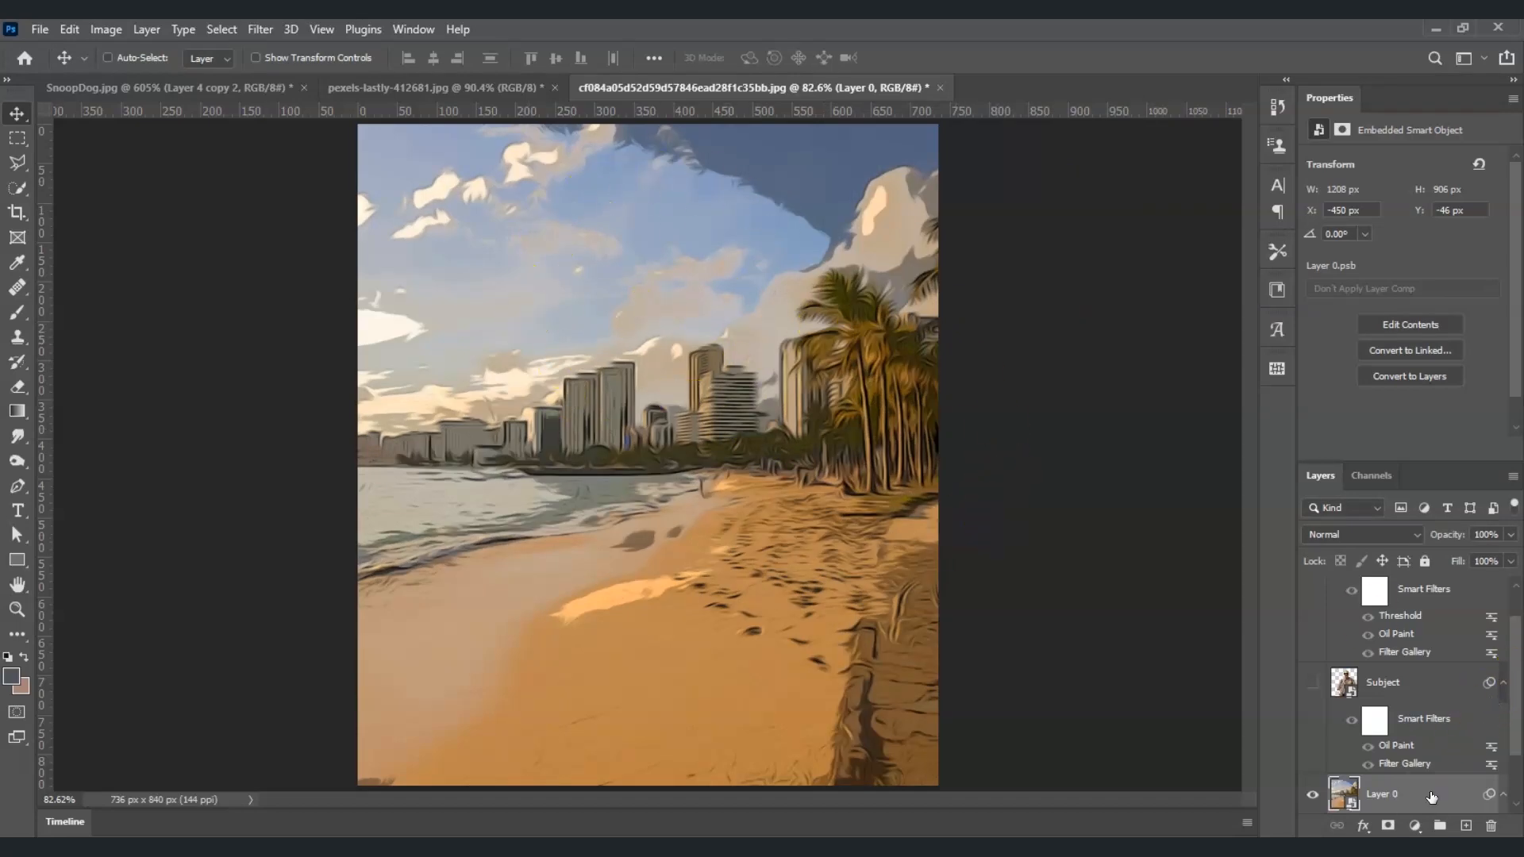
# Step: Duplicate the beach layer and set the copy's Poster Edges filter to Edge Thickness 1 and Edge Intensity 1
pyautogui.hotkey('ctrl', 'j')
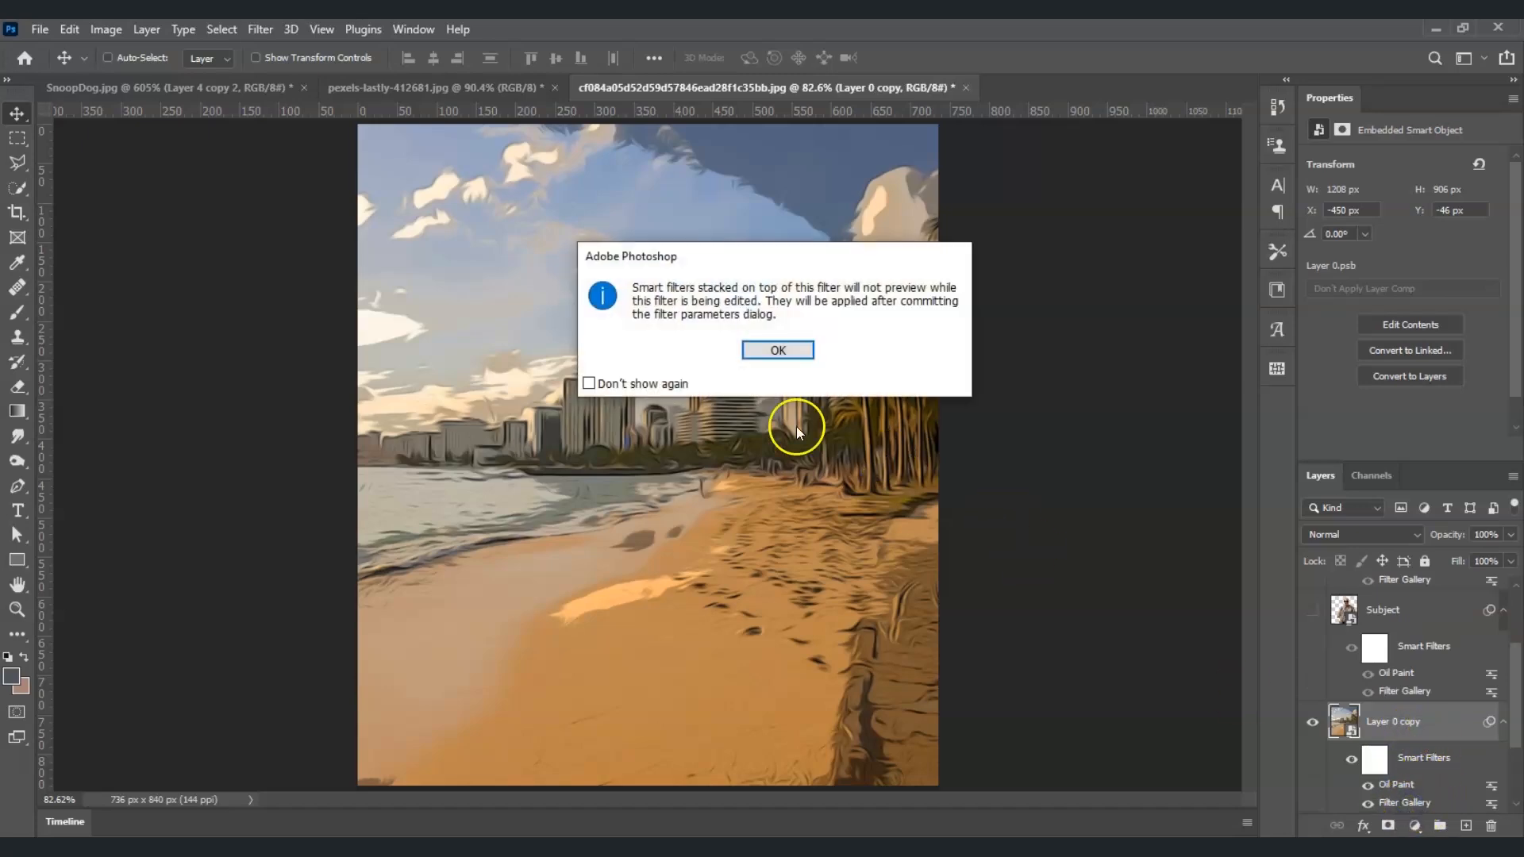
pyautogui.click(777, 350)
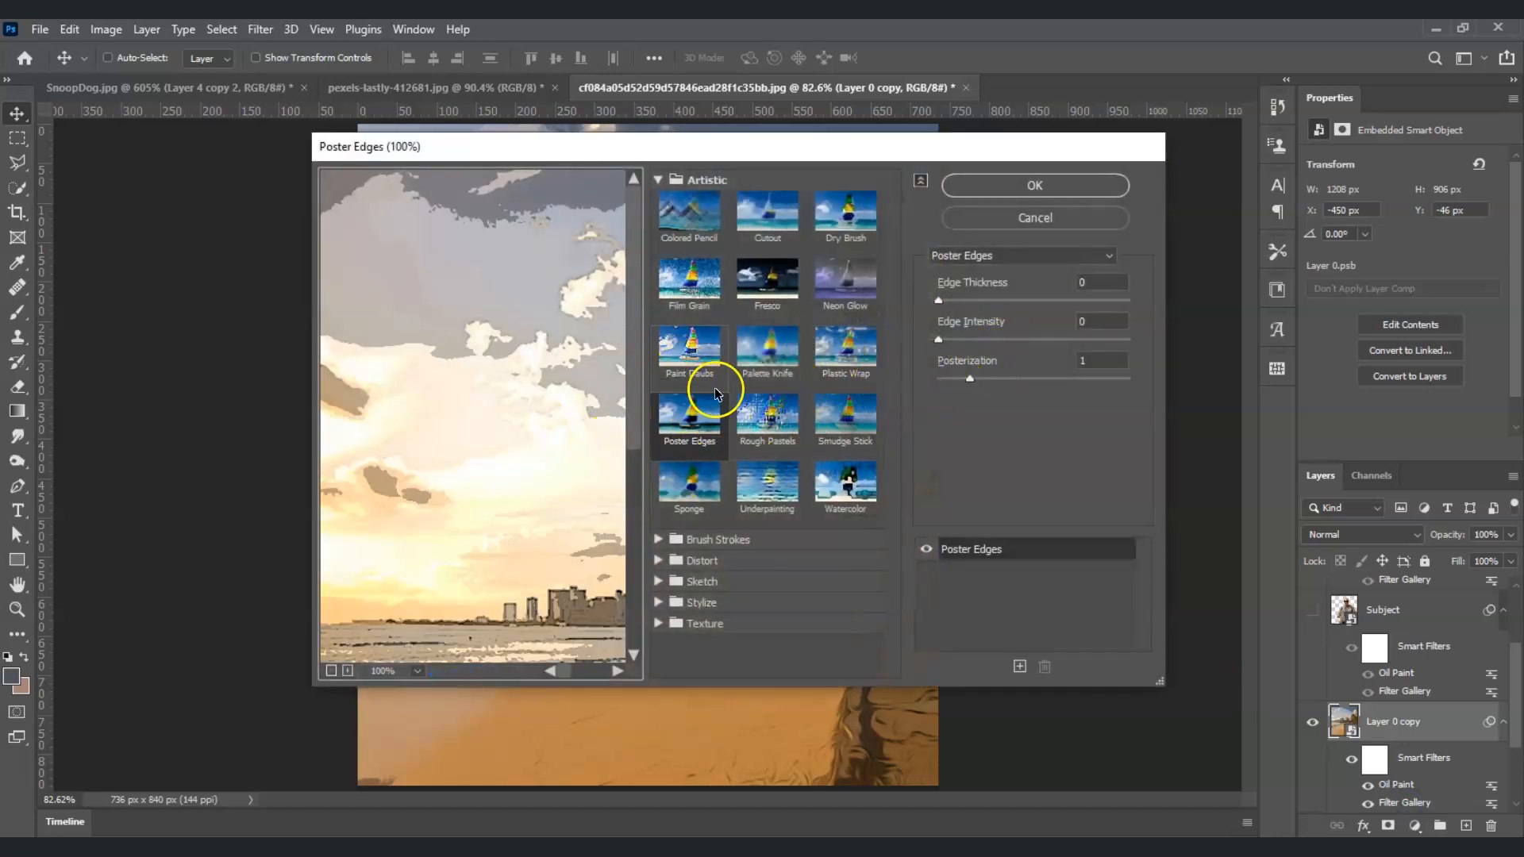
pyautogui.moveTo(1095, 285); pyautogui.dragTo(1053, 290)
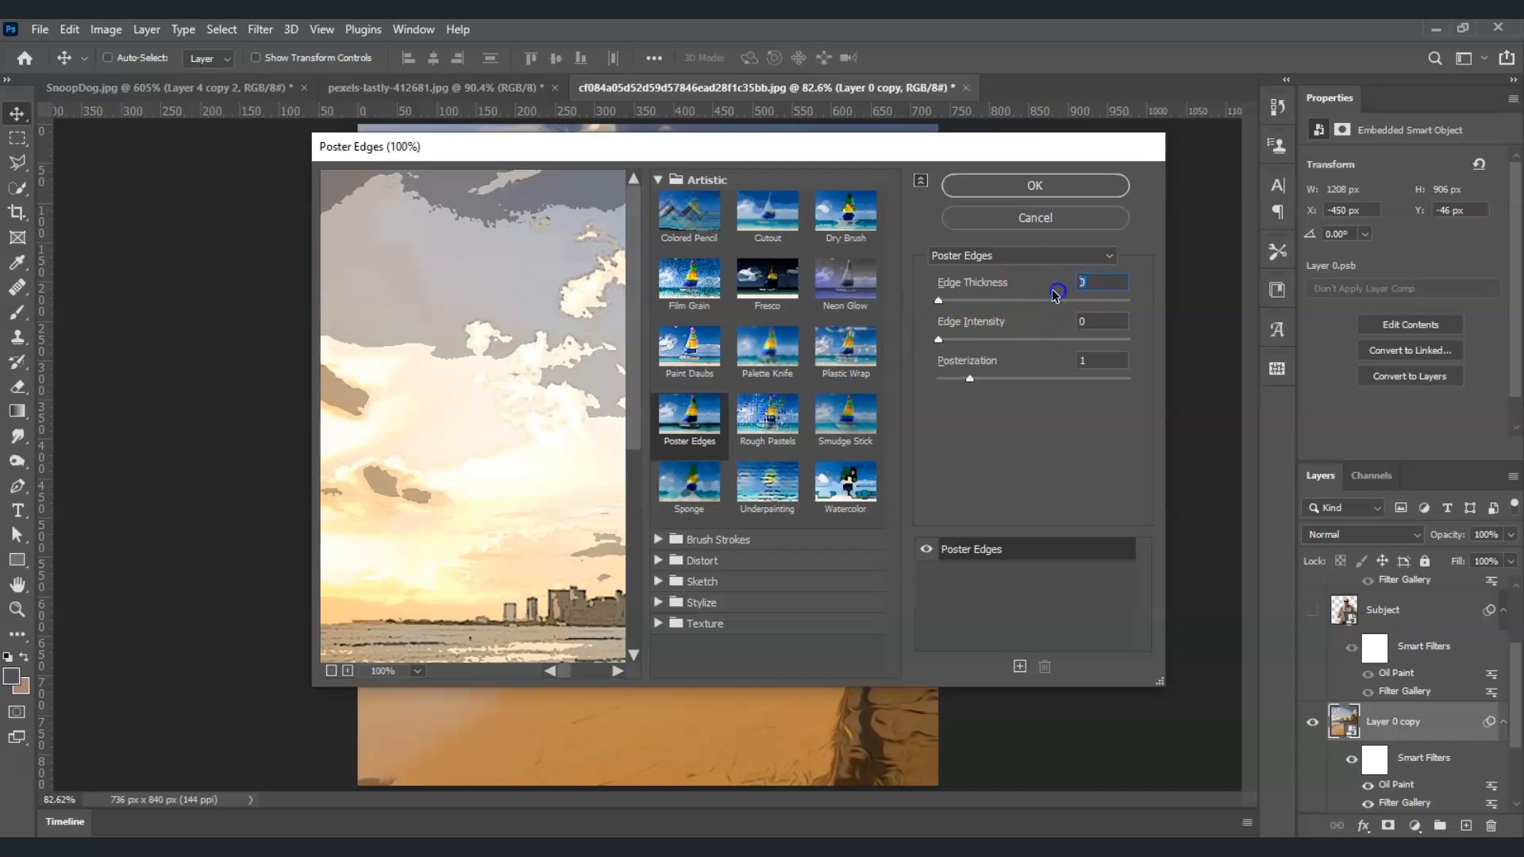
pyautogui.write('1')
pyautogui.click(1096, 324)
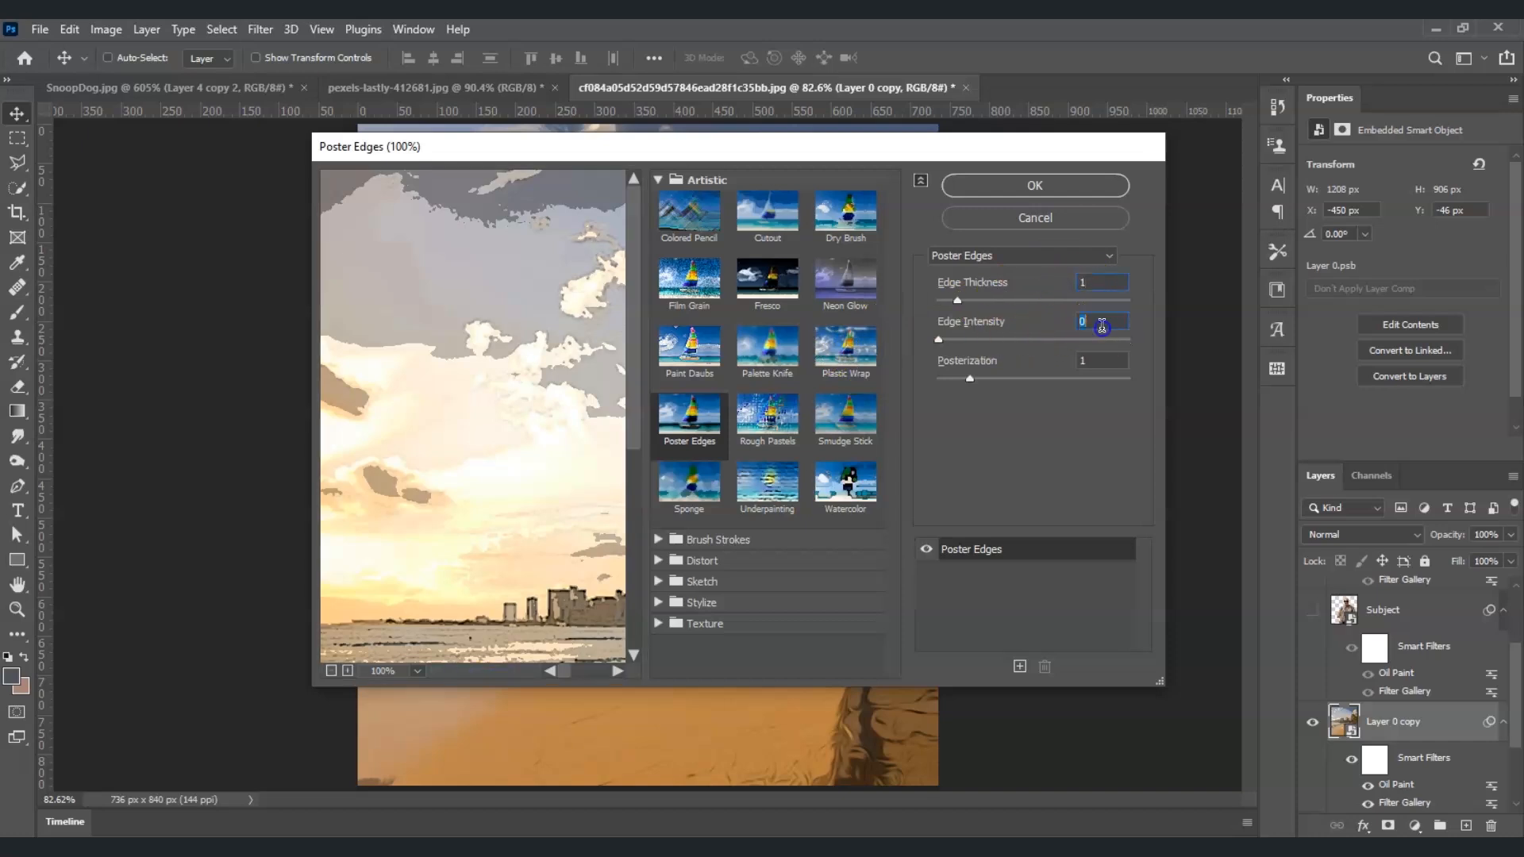
pyautogui.write('1')
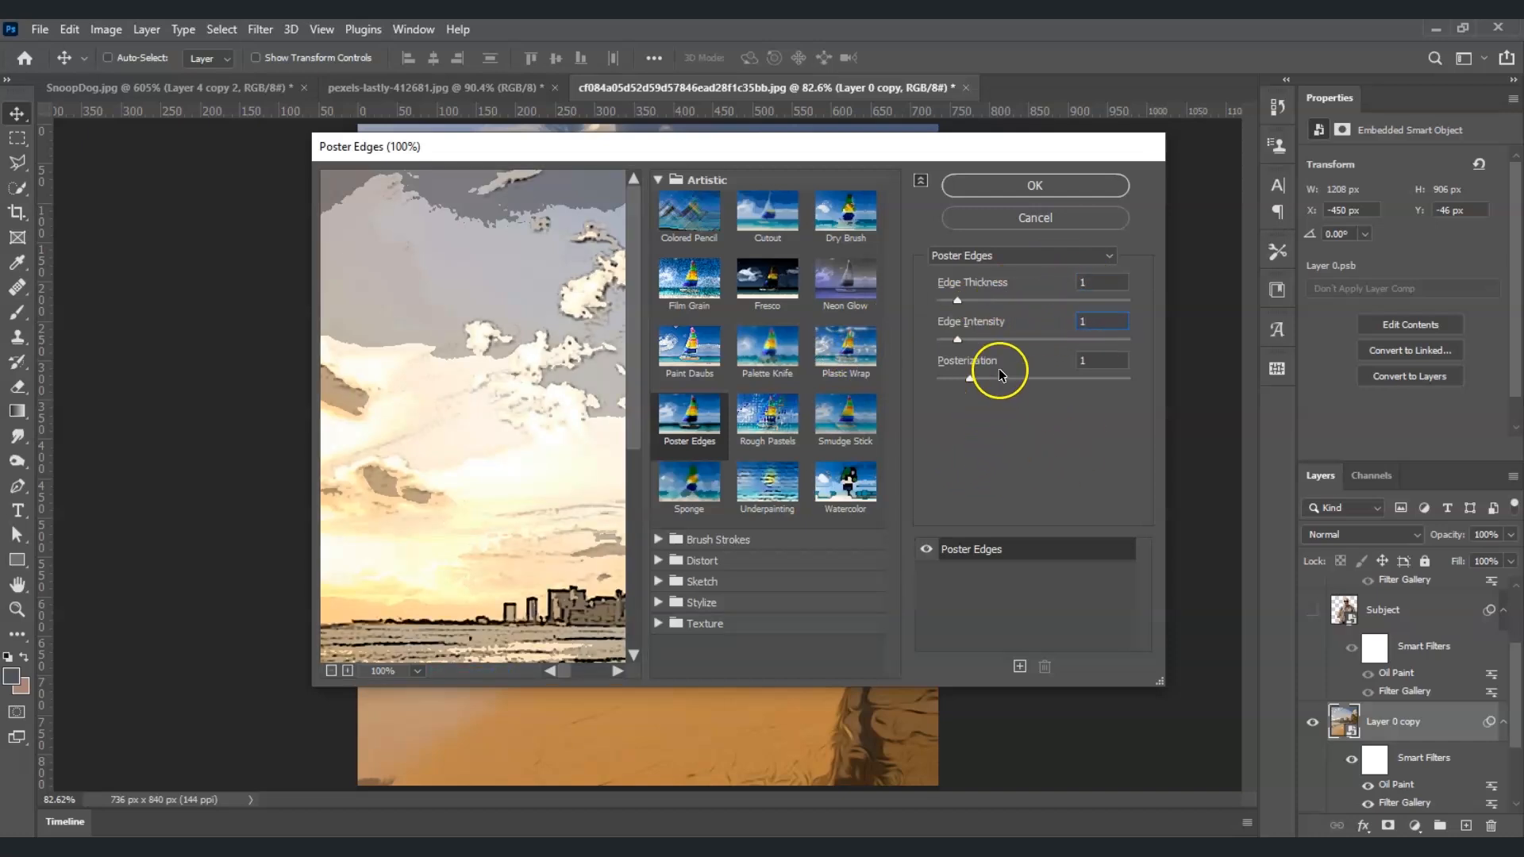
pyautogui.click(1067, 189)
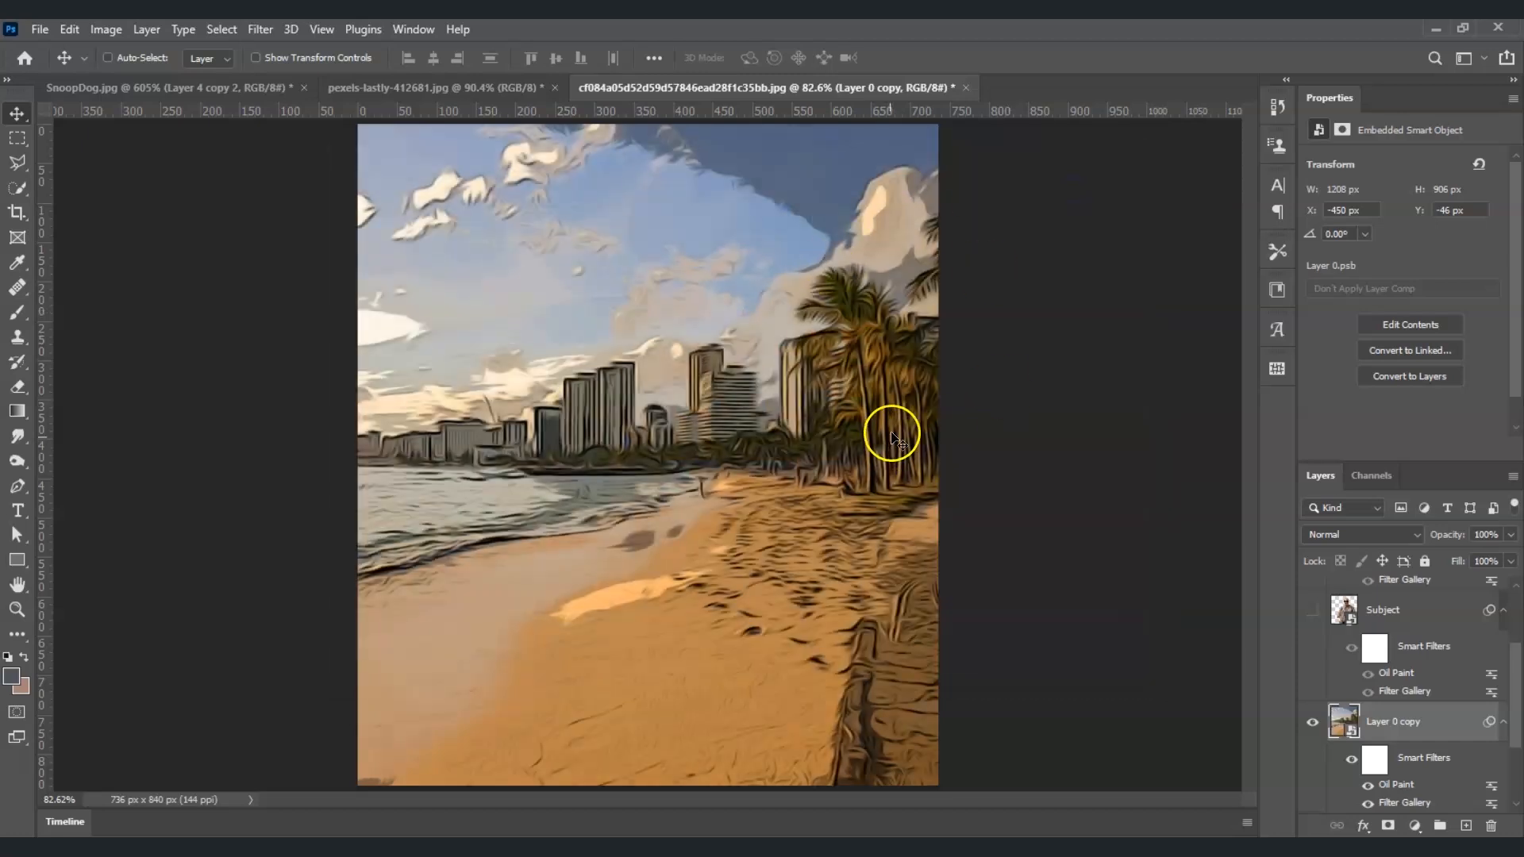
# Step: Apply a Threshold adjustment at level 59 to the beach copy and set its blend mode to Multiply
pyautogui.click(1416, 719)
pyautogui.click(112, 29)
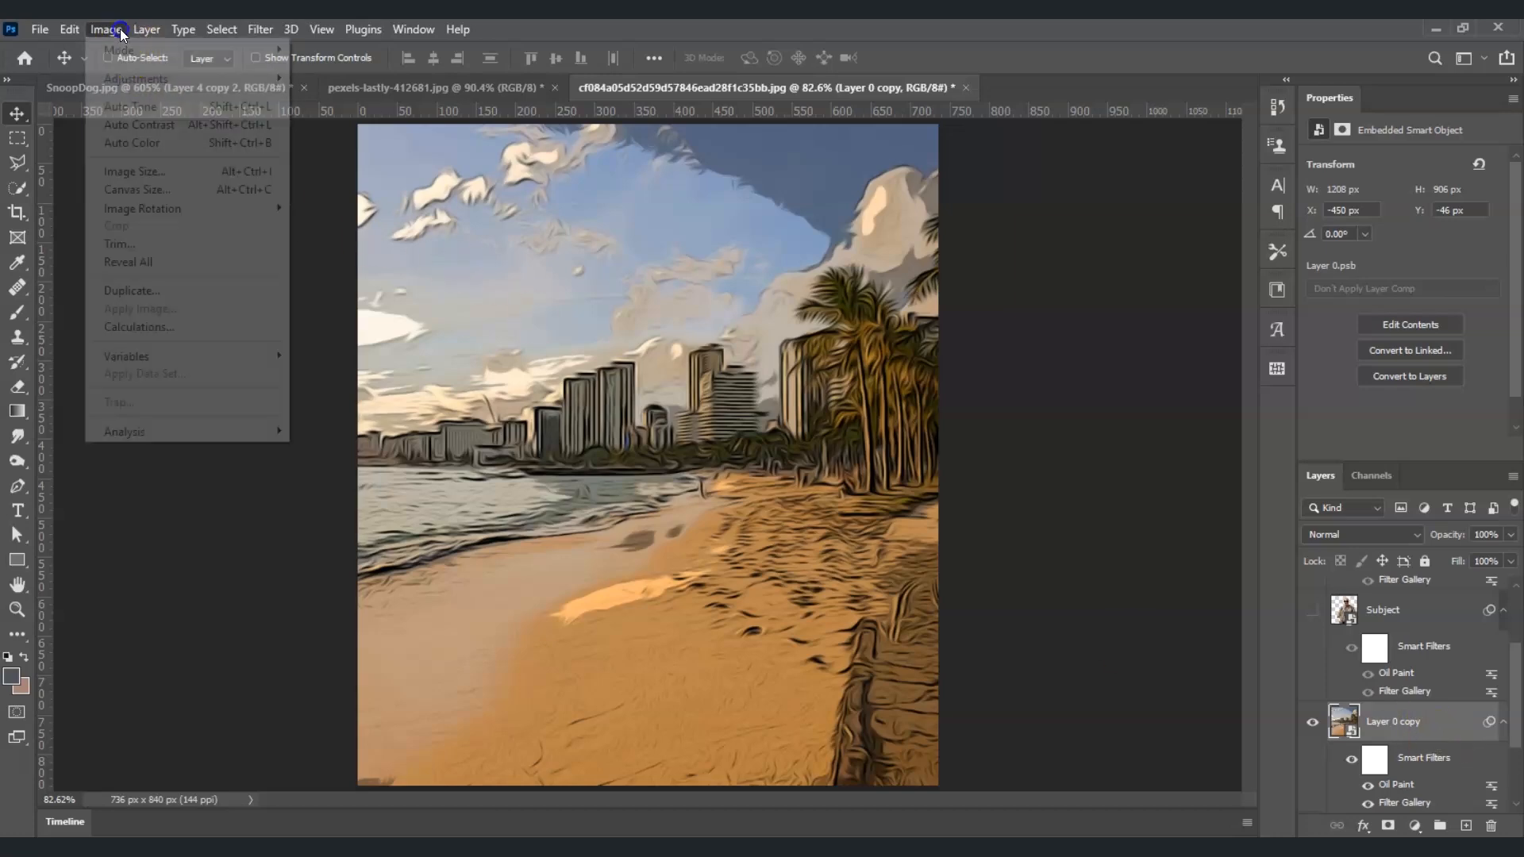
pyautogui.moveTo(135, 81)
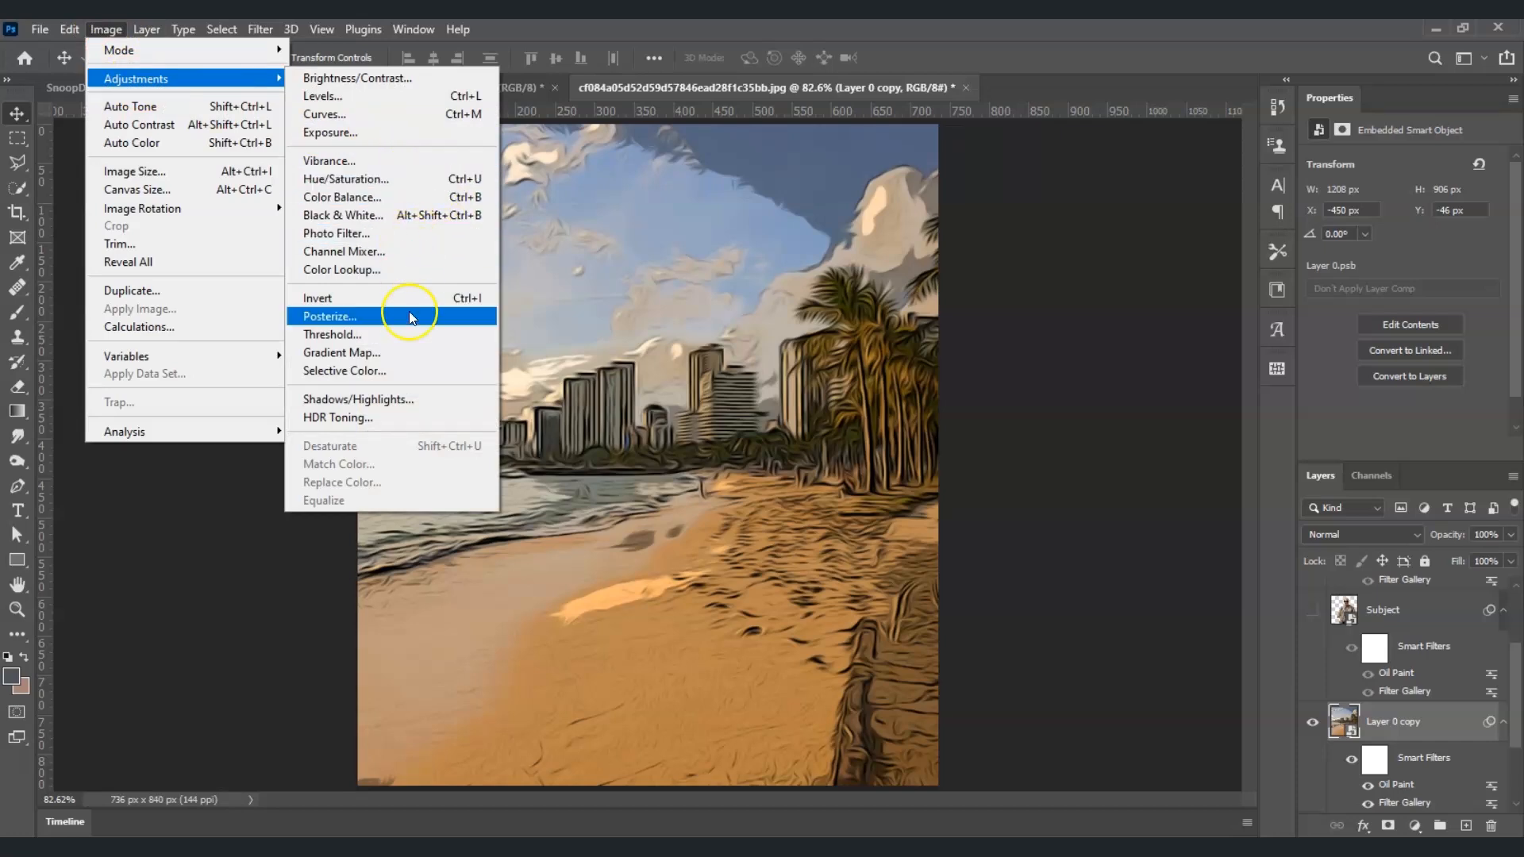
pyautogui.click(411, 334)
pyautogui.moveTo(980, 399); pyautogui.dragTo(932, 397)
pyautogui.write('59')
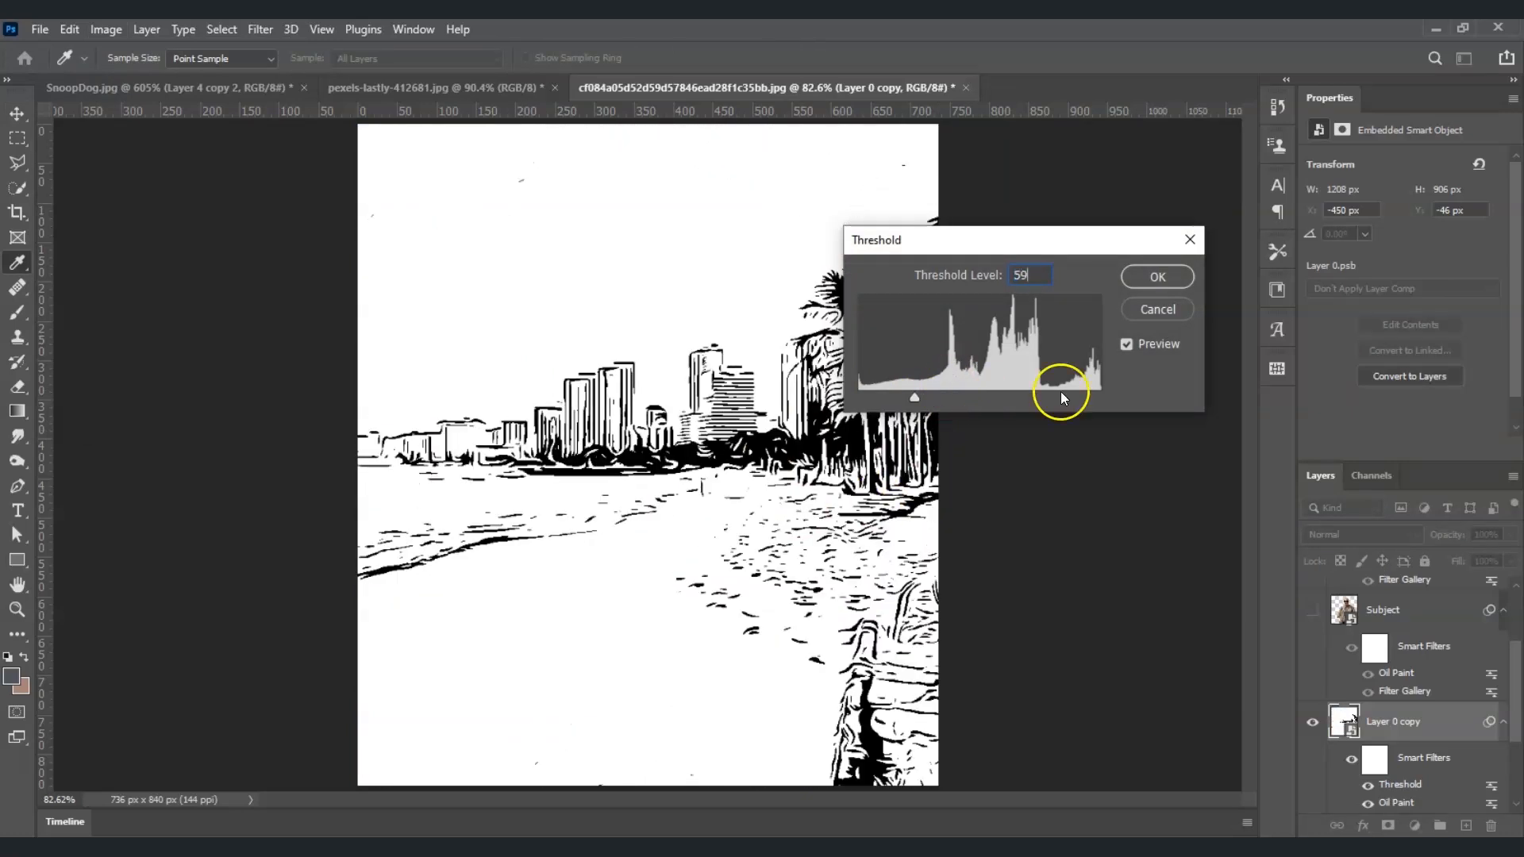
pyautogui.click(1176, 286)
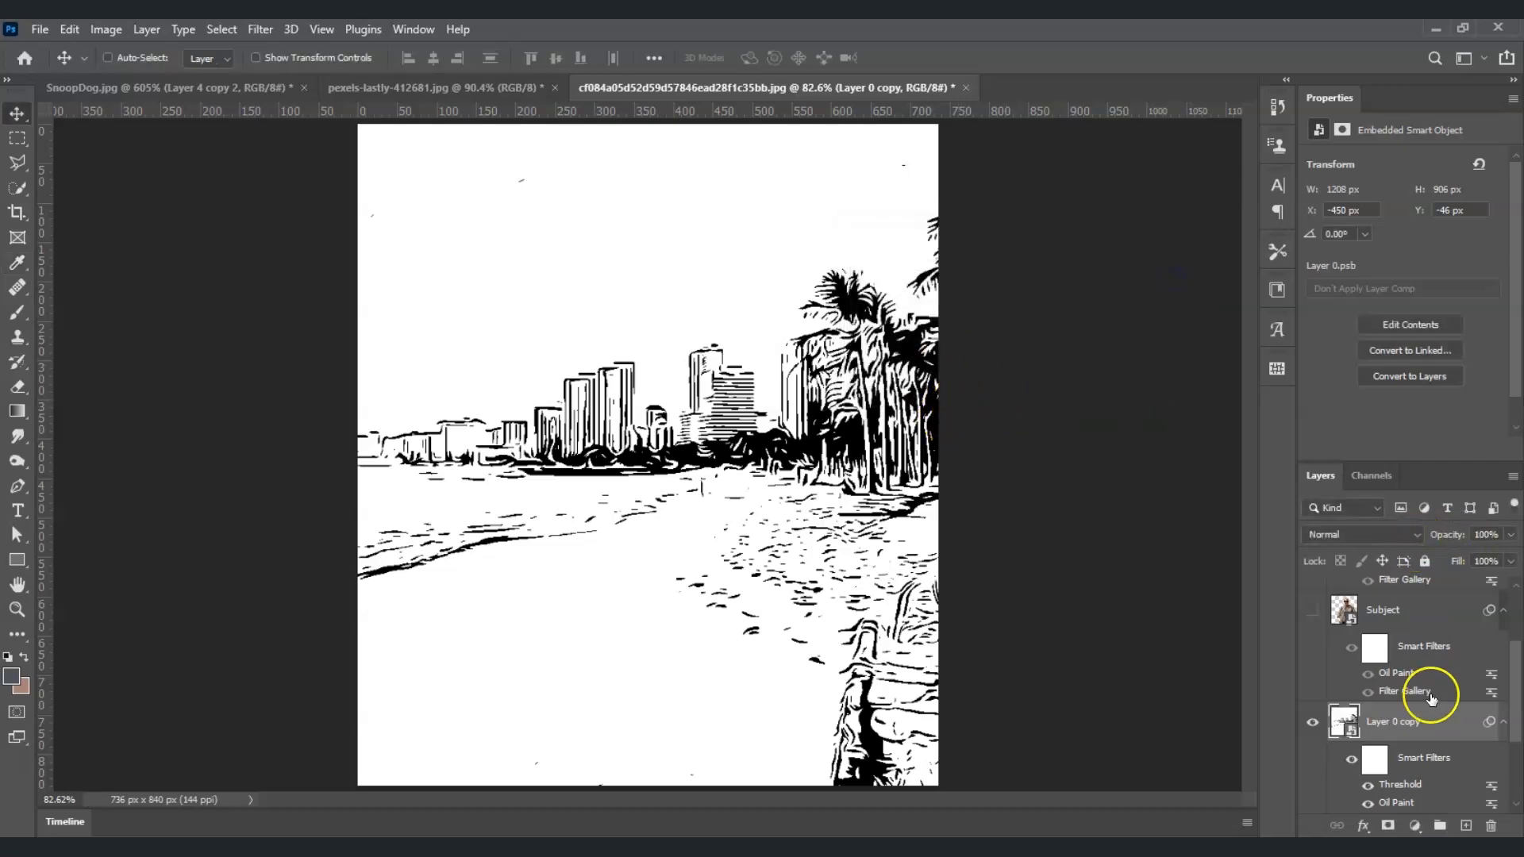
pyautogui.click(1413, 534)
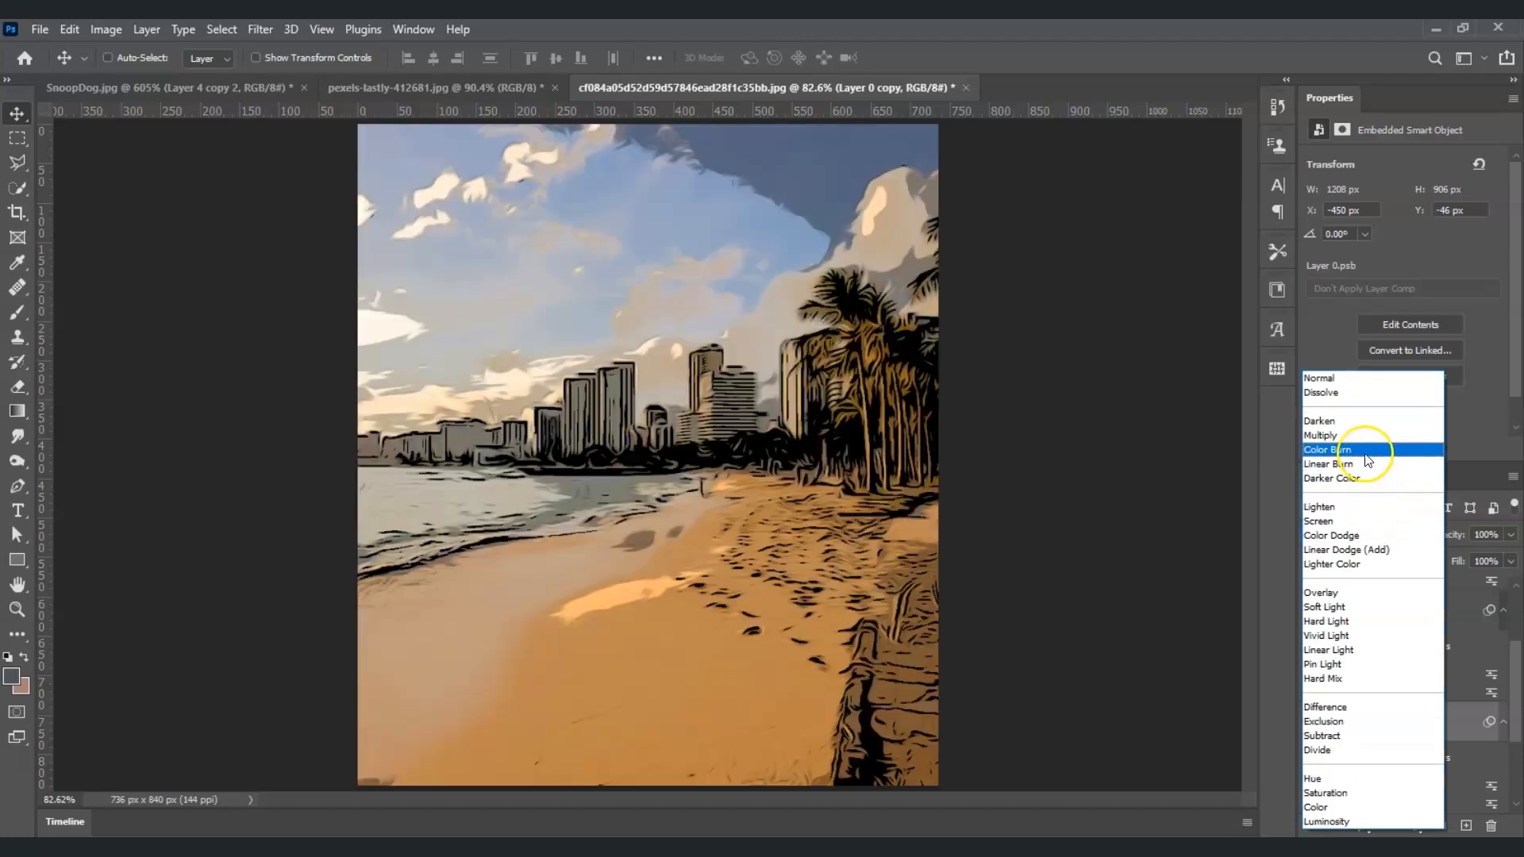
pyautogui.click(1362, 436)
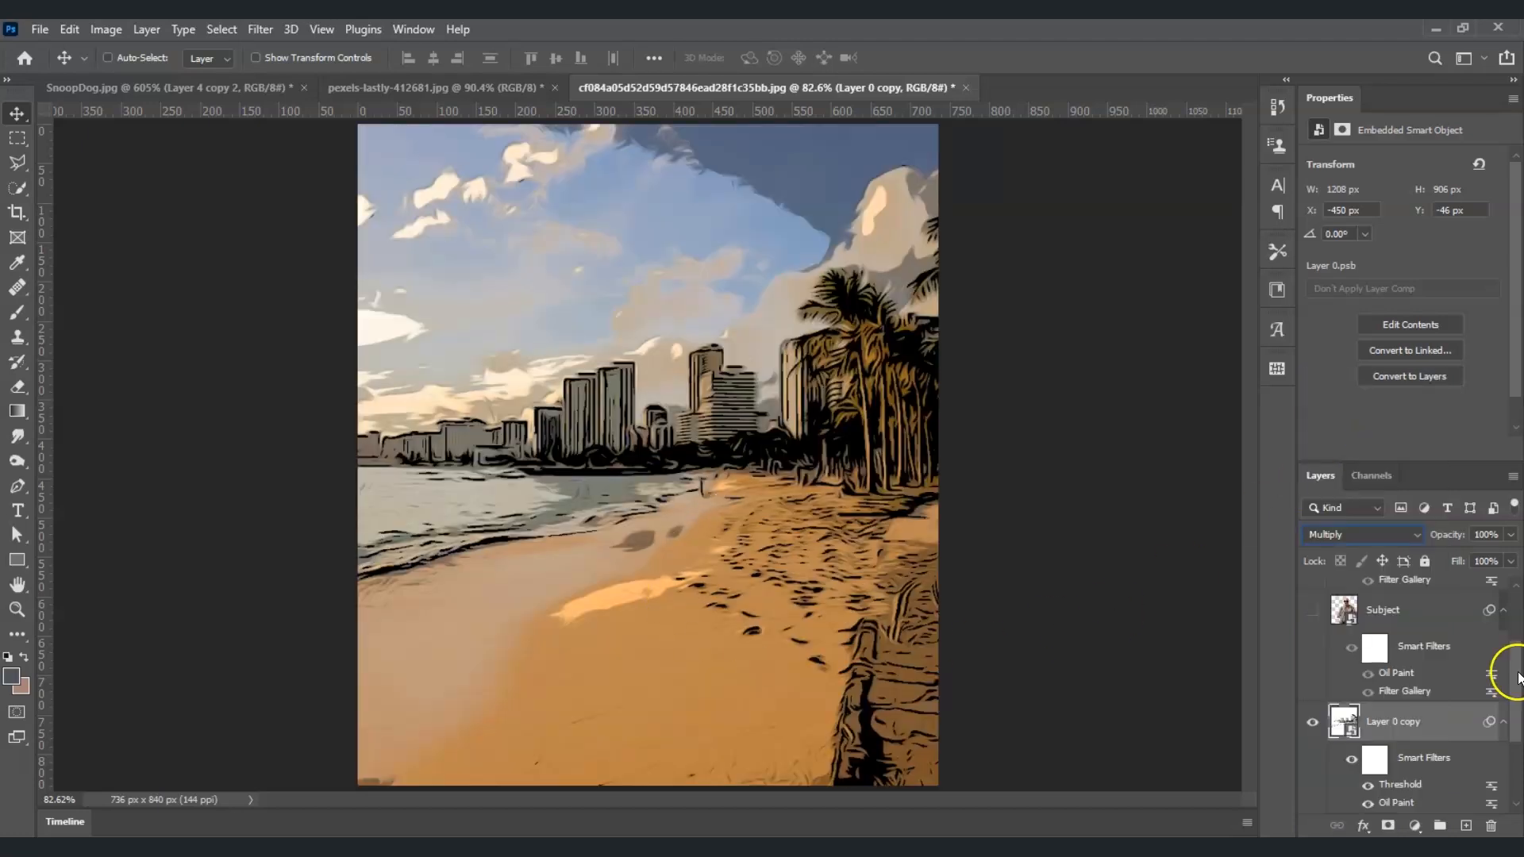
# Step: Show the Subject and Subject copy layers again
pyautogui.moveTo(1517, 675); pyautogui.dragTo(1510, 621)
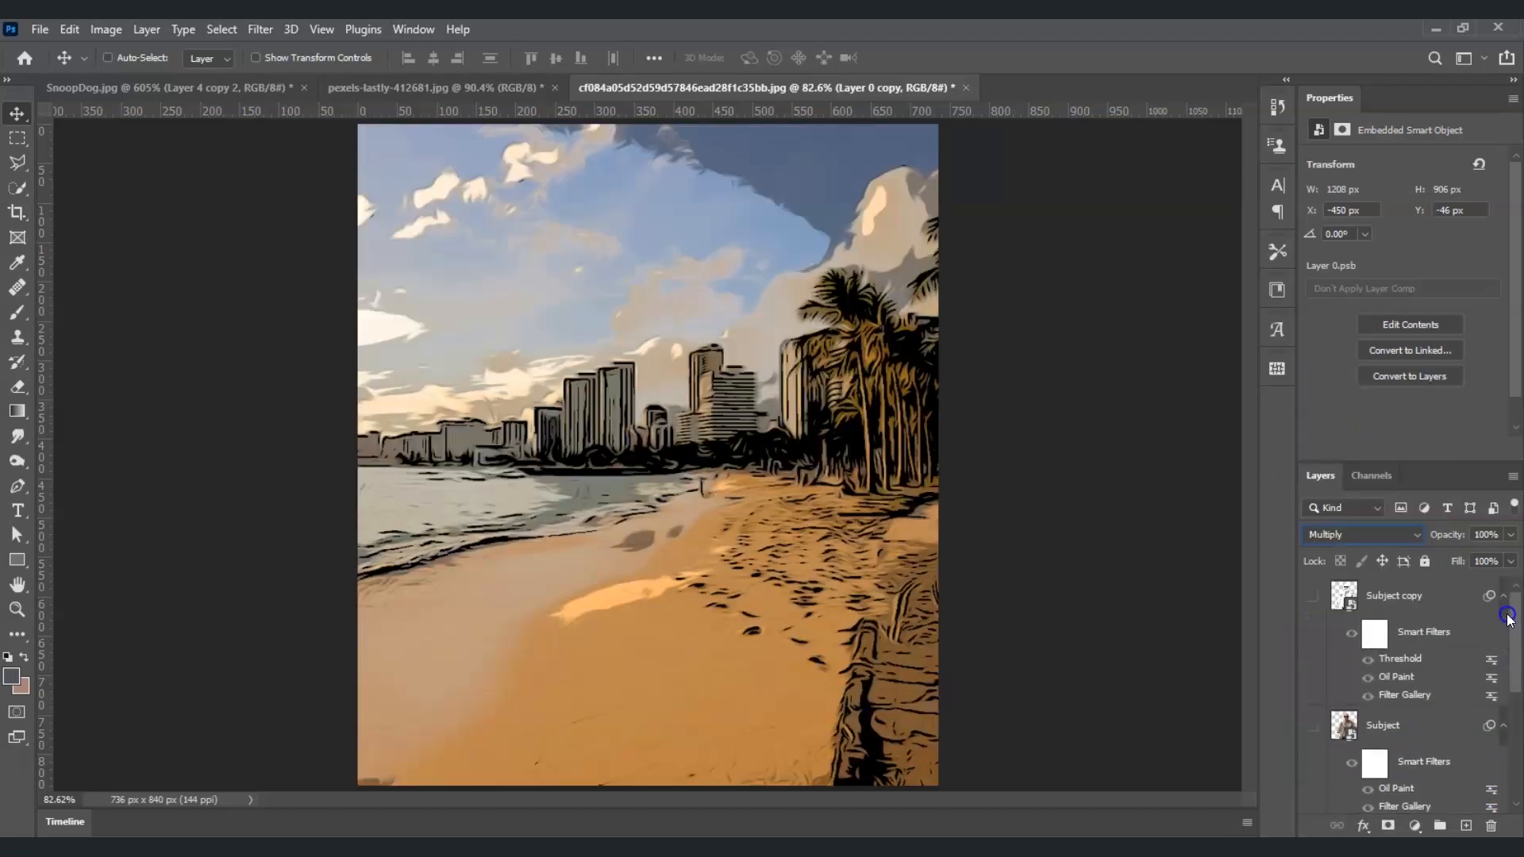
pyautogui.click(1313, 726)
pyautogui.click(1314, 596)
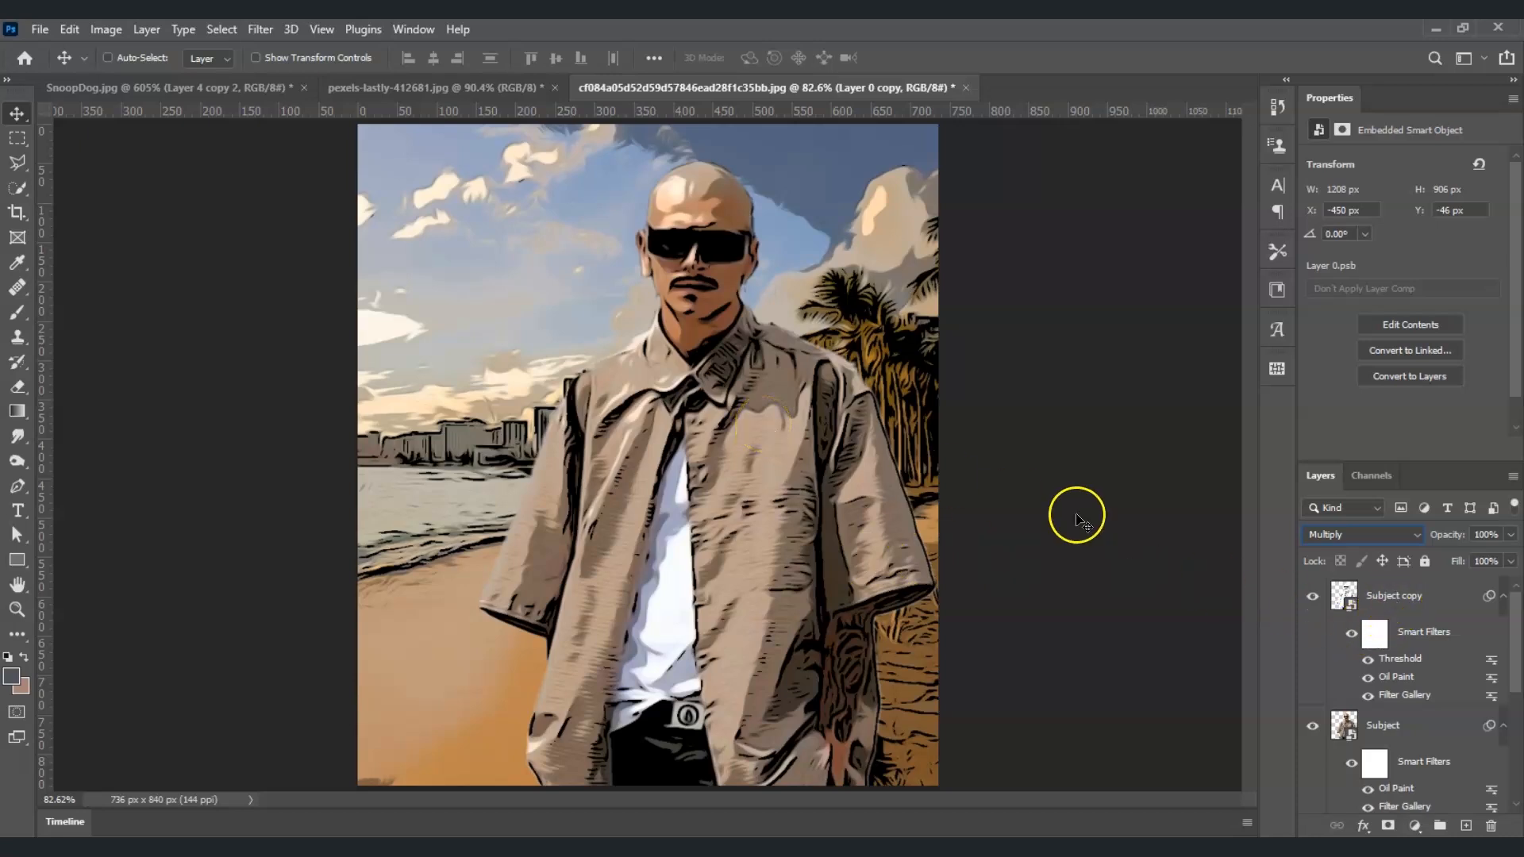
# Step: Scale down the Subject and Subject copy layers together and reposition the man so he is cropped at the canvas's lower edge
pyautogui.click(1373, 603)
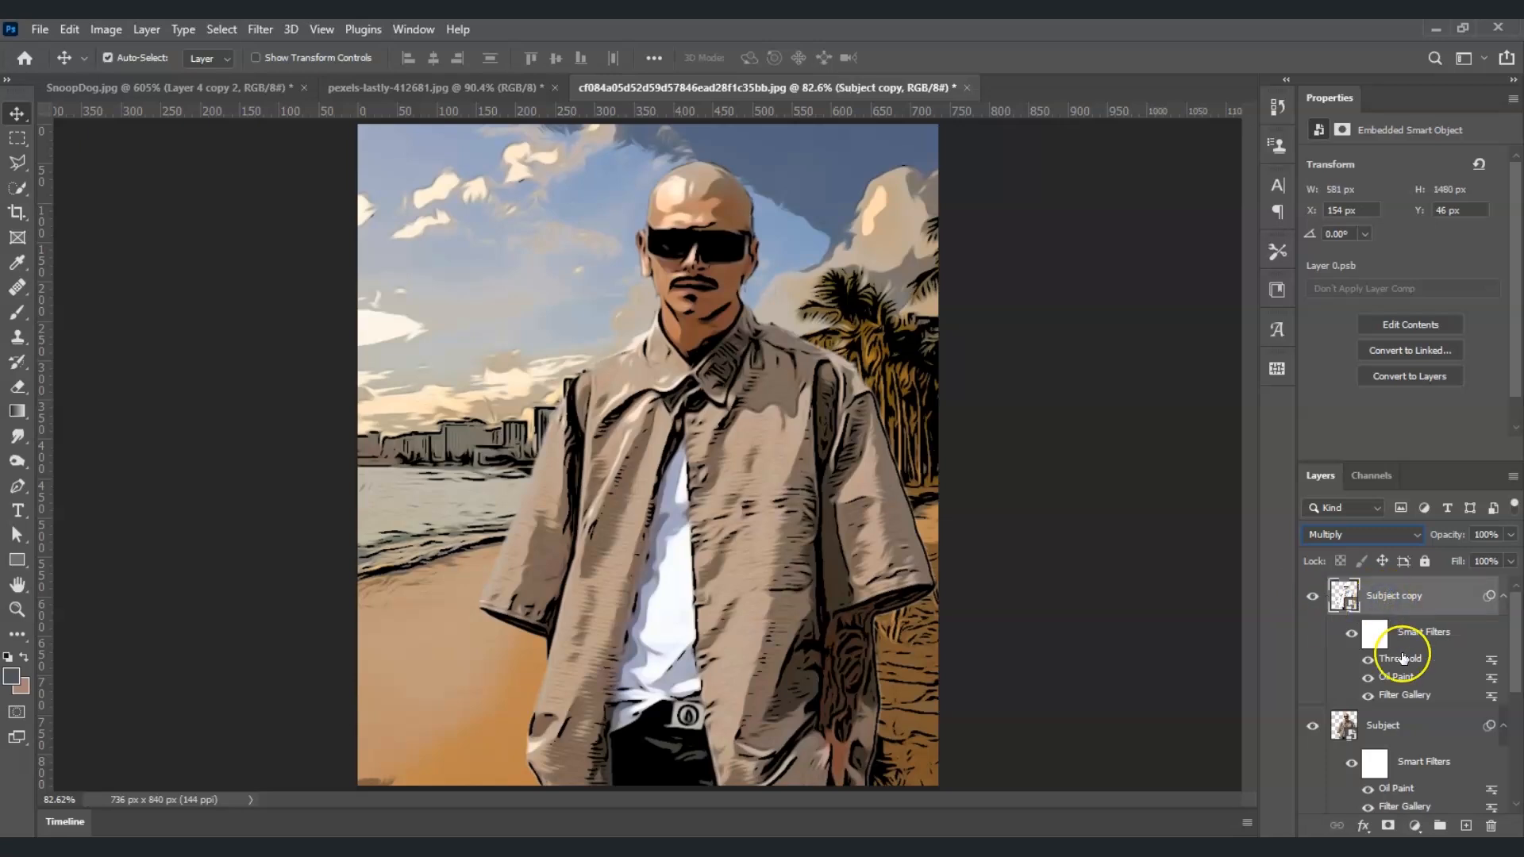
pyautogui.keyDown('ctrl'); pyautogui.click(1420, 731); pyautogui.keyUp('ctrl')
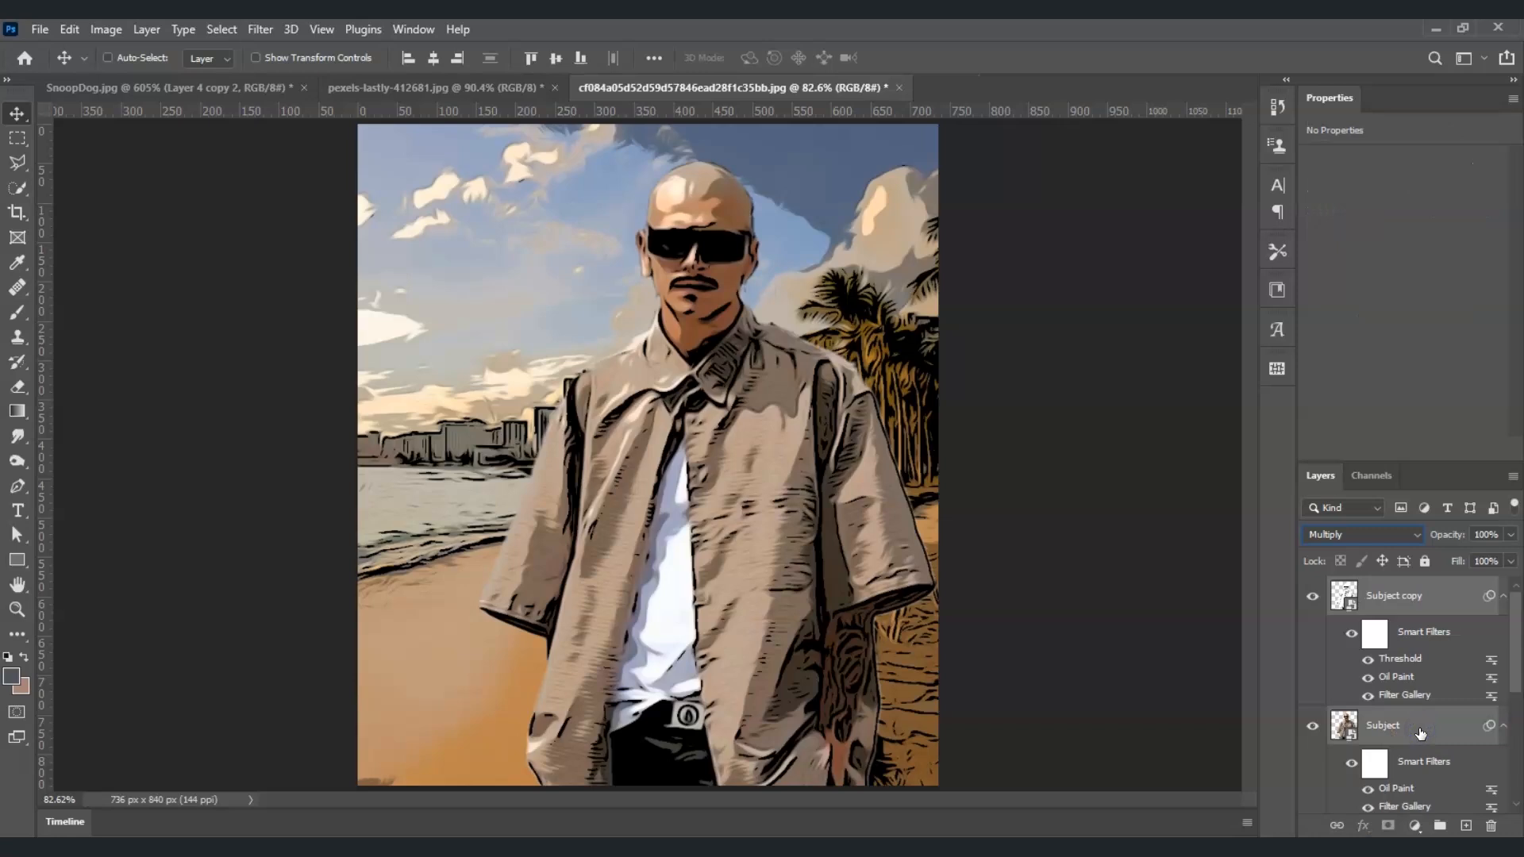
pyautogui.hotkey('ctrl', 't')
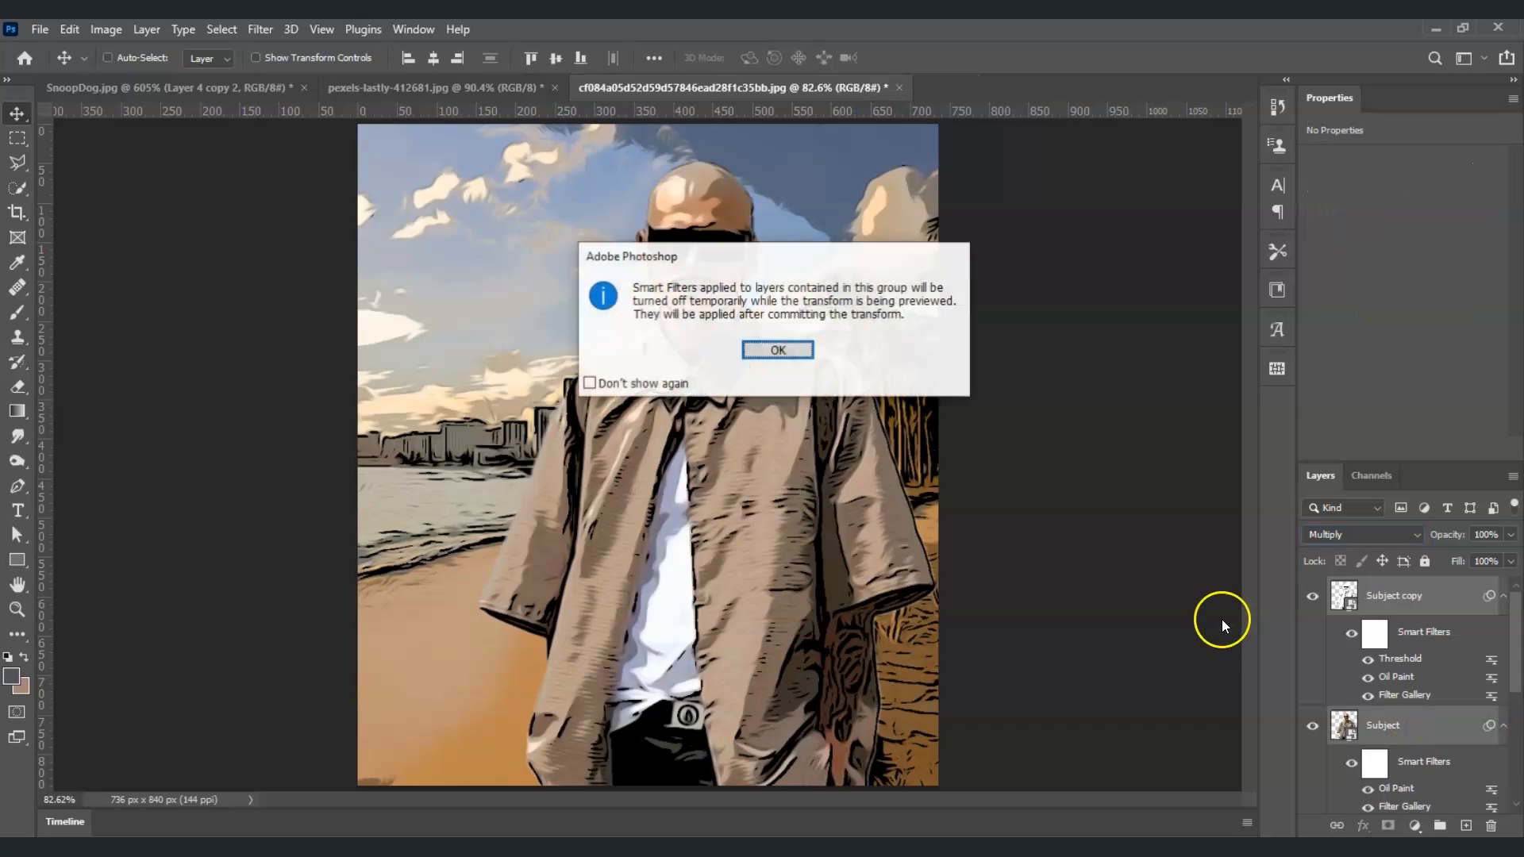
pyautogui.click(795, 350)
pyautogui.moveTo(483, 157); pyautogui.dragTo(564, 299)
pyautogui.moveTo(767, 608); pyautogui.dragTo(727, 538)
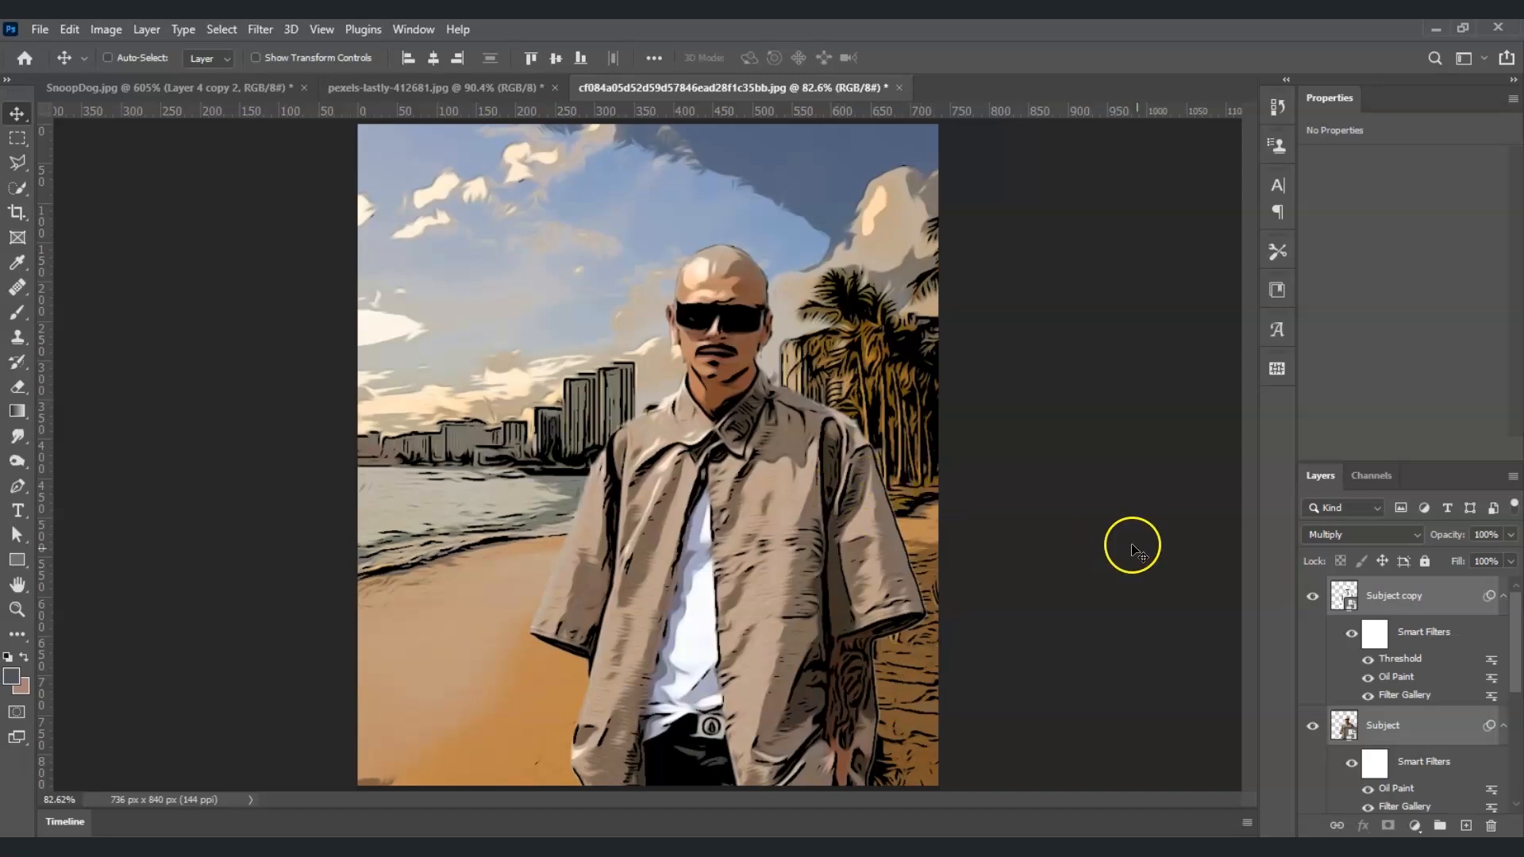
# Step: Add a new empty layer between the beach copy and the Subject layer
pyautogui.moveTo(1514, 647); pyautogui.dragTo(1515, 713)
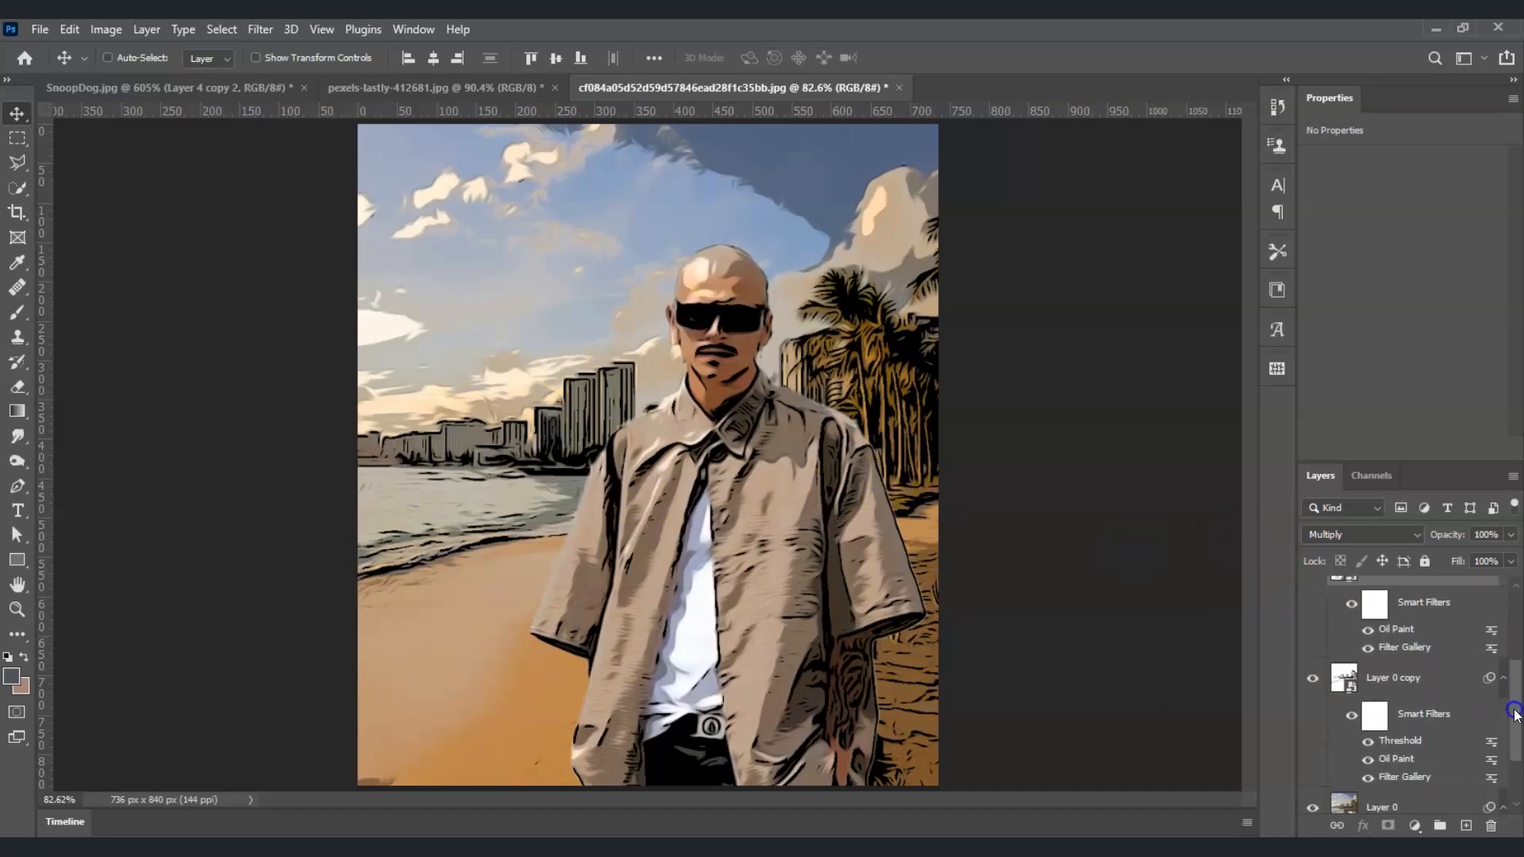
pyautogui.click(1414, 690)
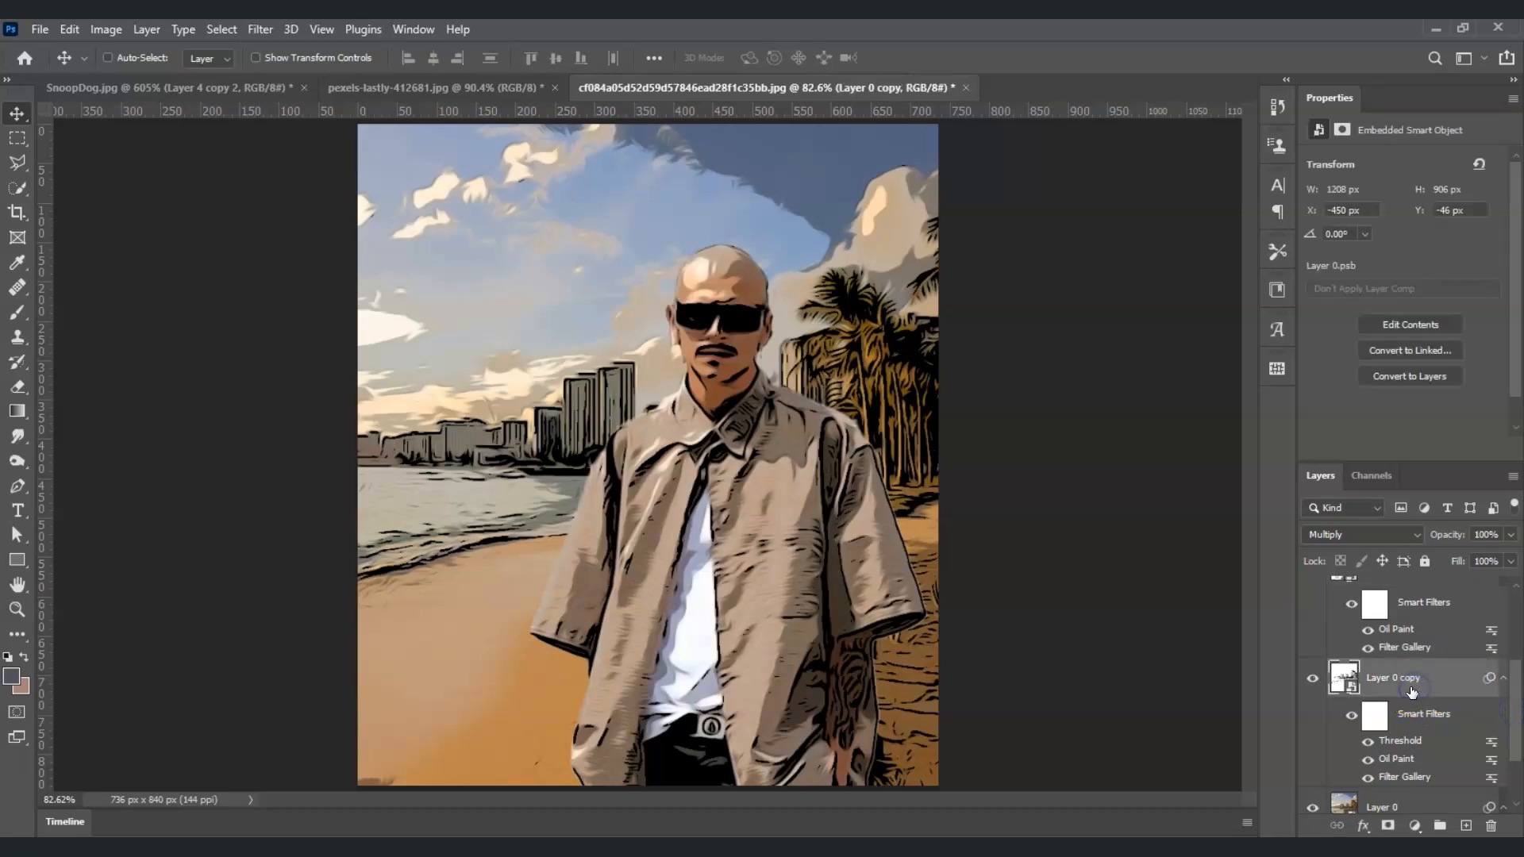
pyautogui.scroll(-2, 1411, 692)
pyautogui.scroll(3, 1410, 691)
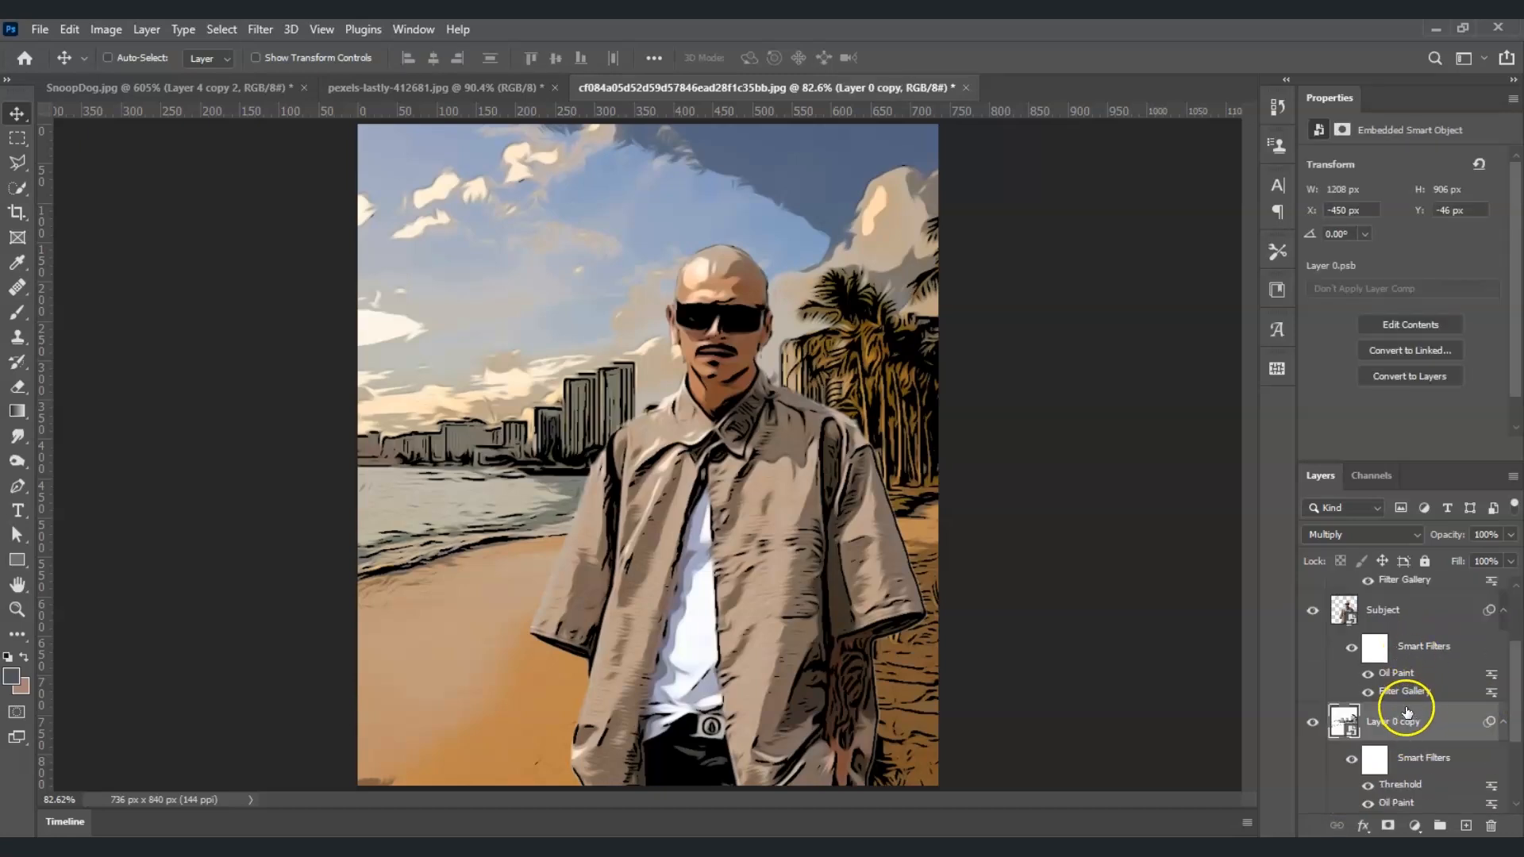
pyautogui.click(1468, 827)
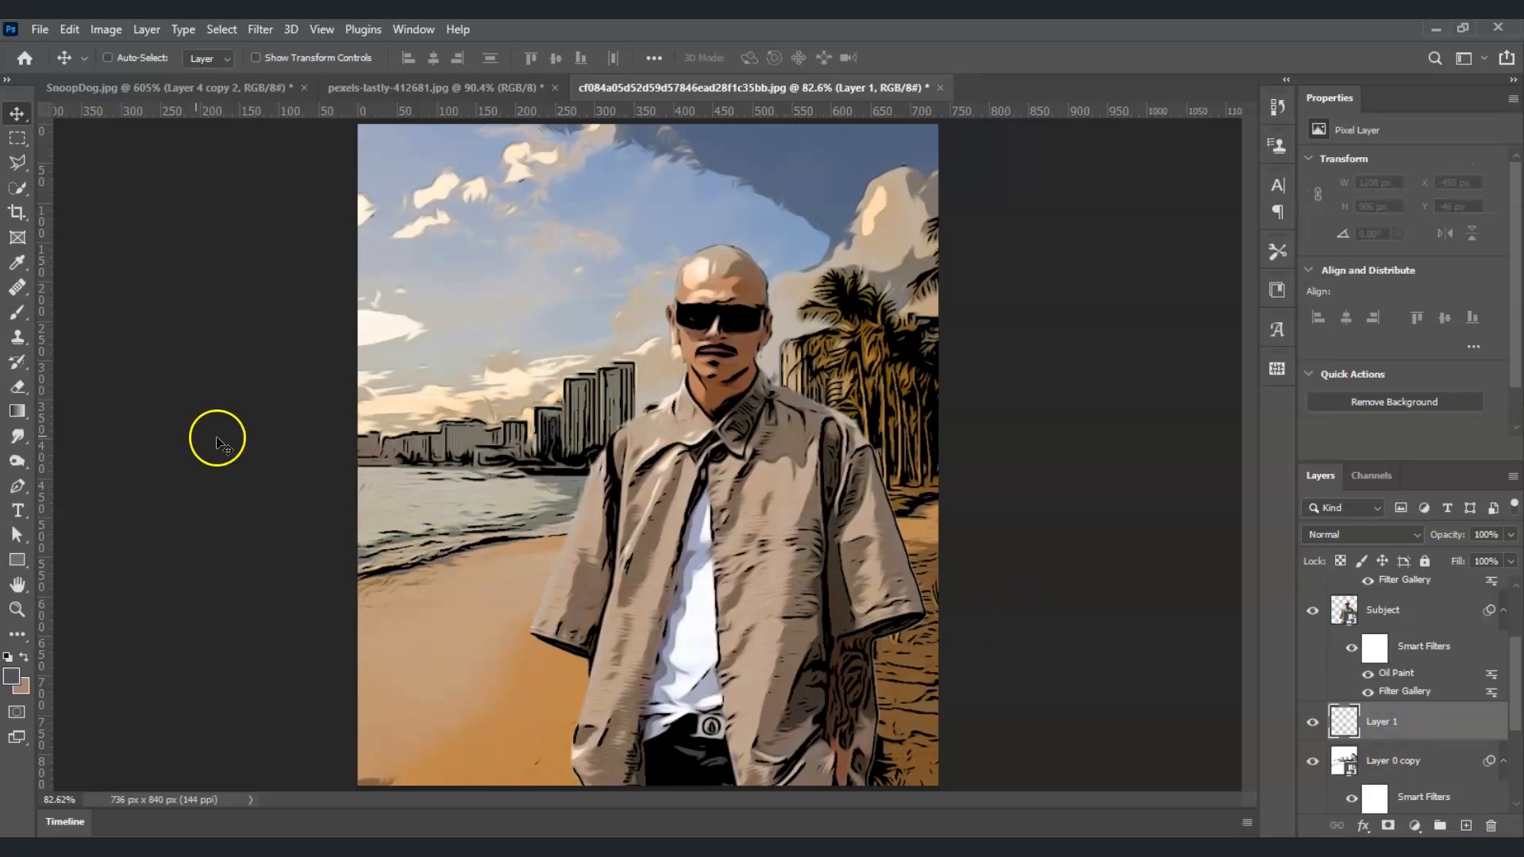
# Step: Choose the Foreground to Transparent preset from the Basics group for the Gradient tool
pyautogui.click(17, 412)
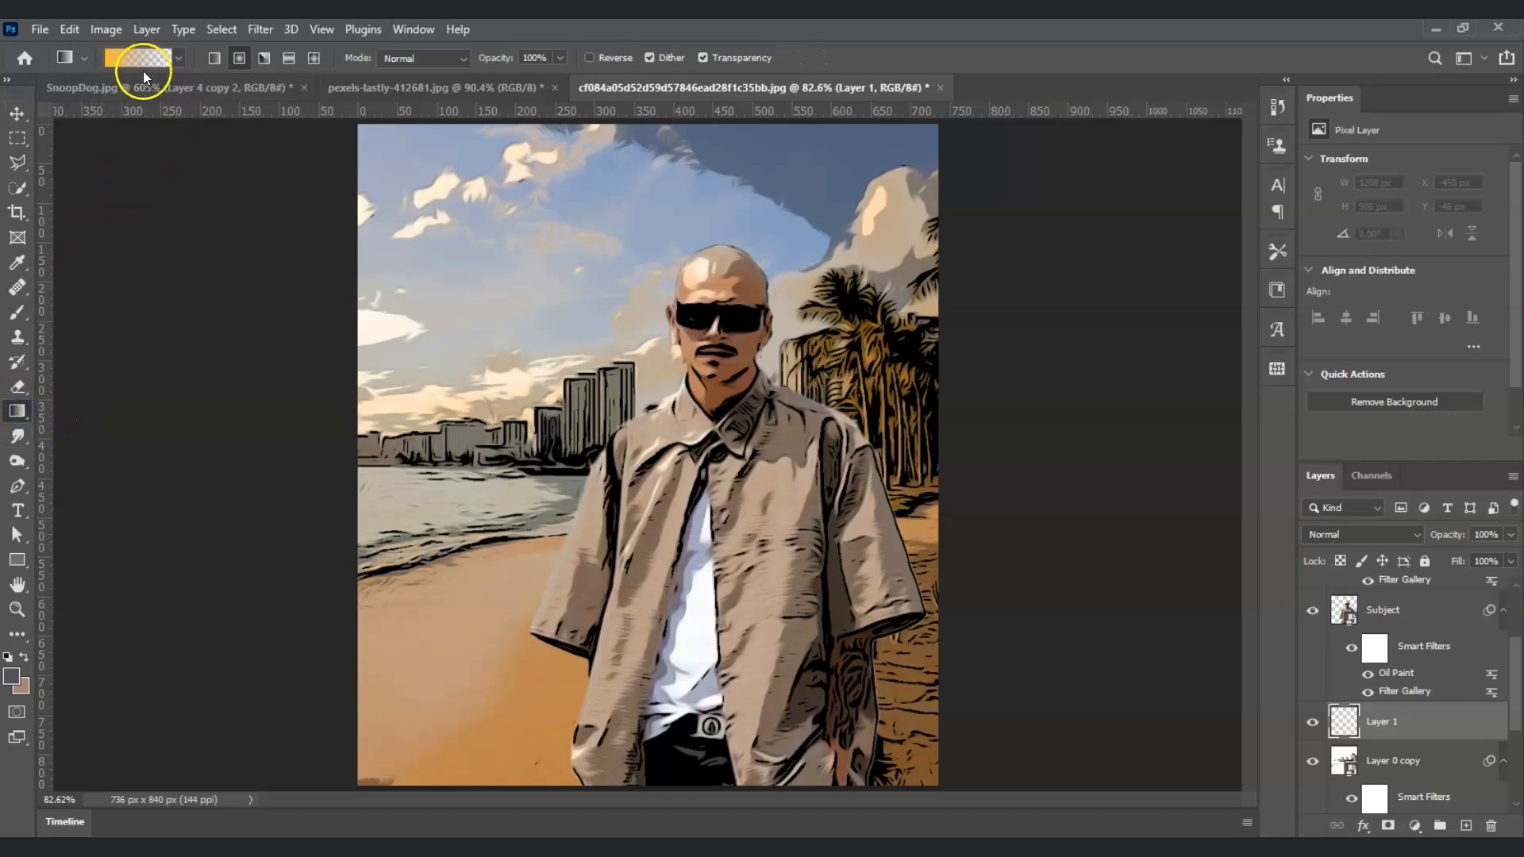
pyautogui.click(141, 57)
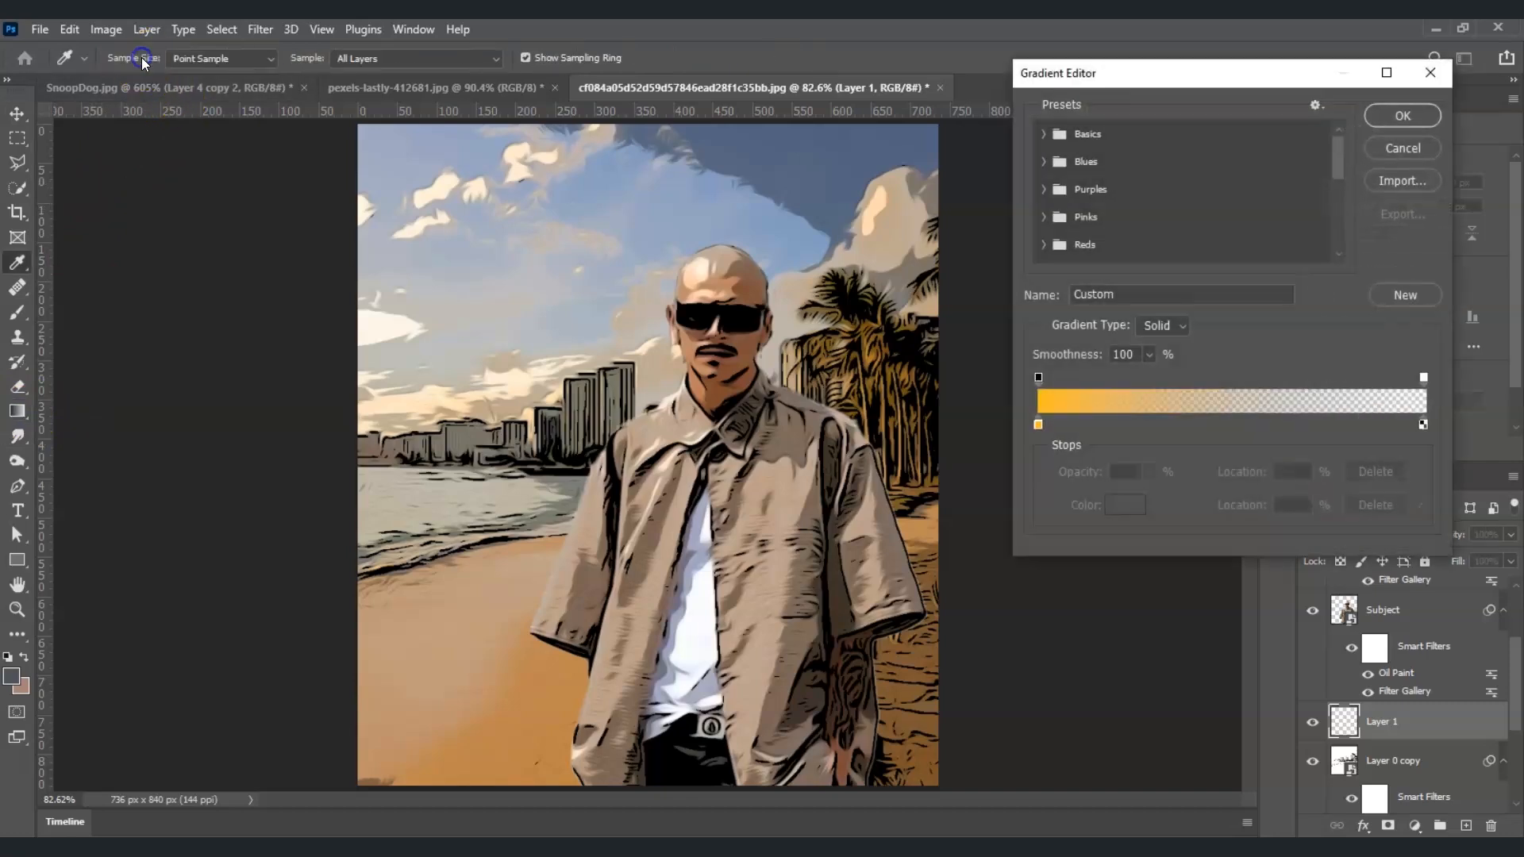
pyautogui.click(1045, 135)
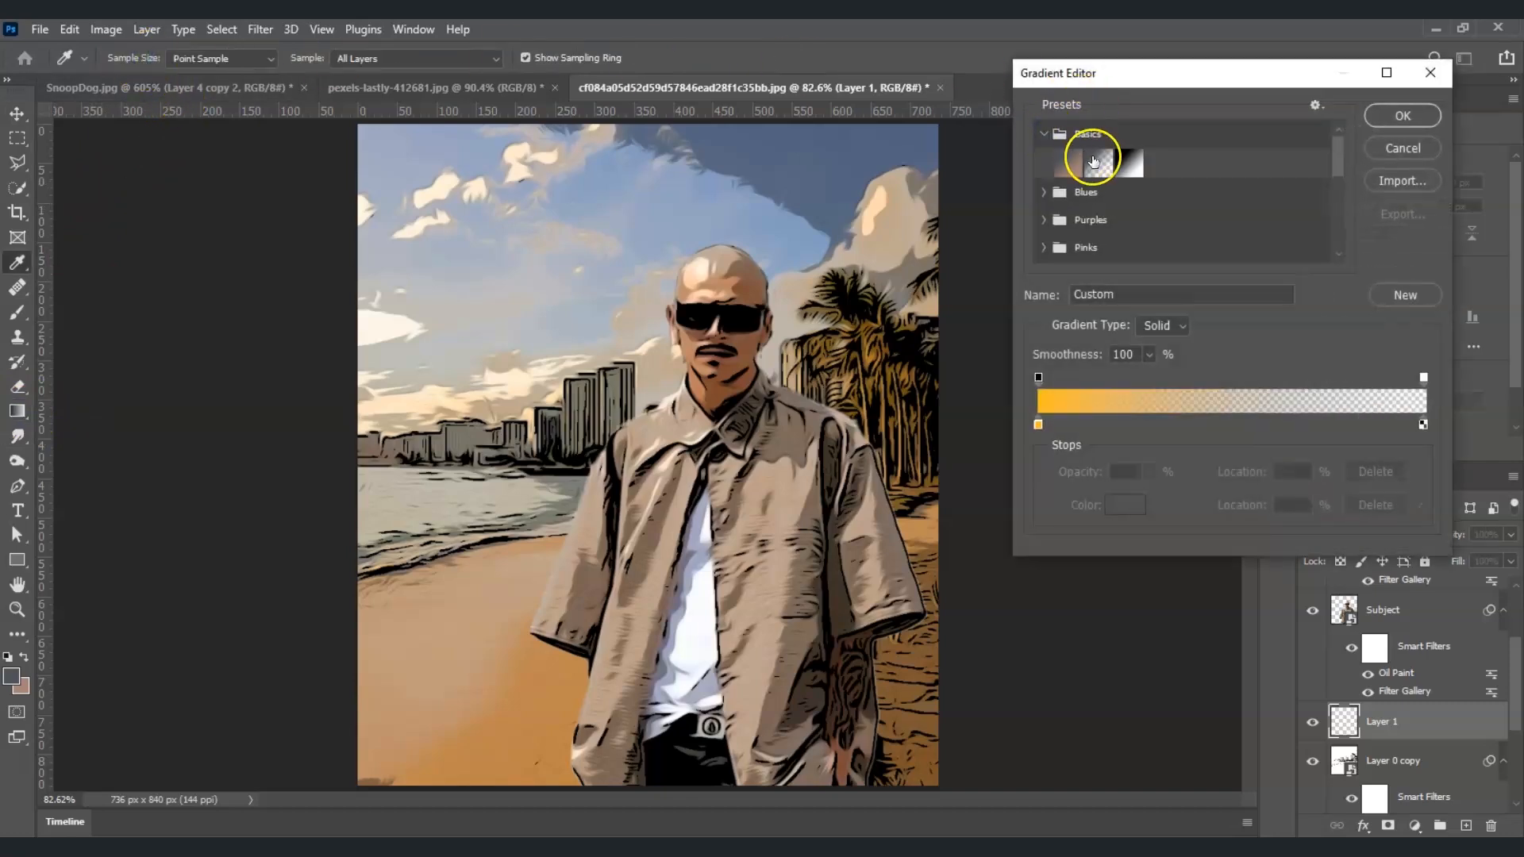
pyautogui.click(1103, 169)
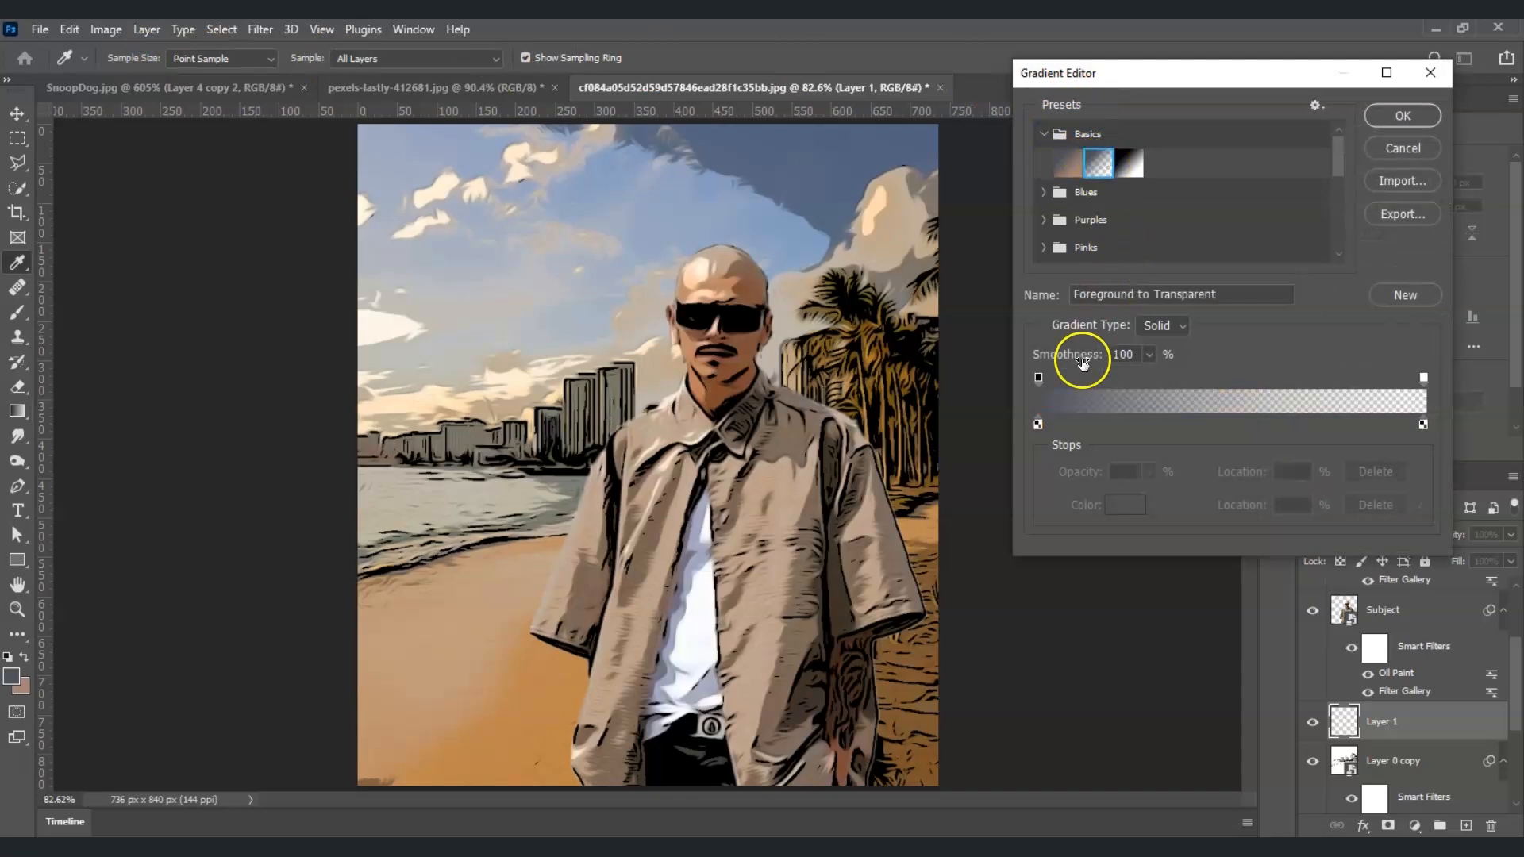
# Step: Set the gradient's starting color stop to yellow ffc618 and accept the gradient
pyautogui.click(1040, 425)
pyautogui.click(1126, 508)
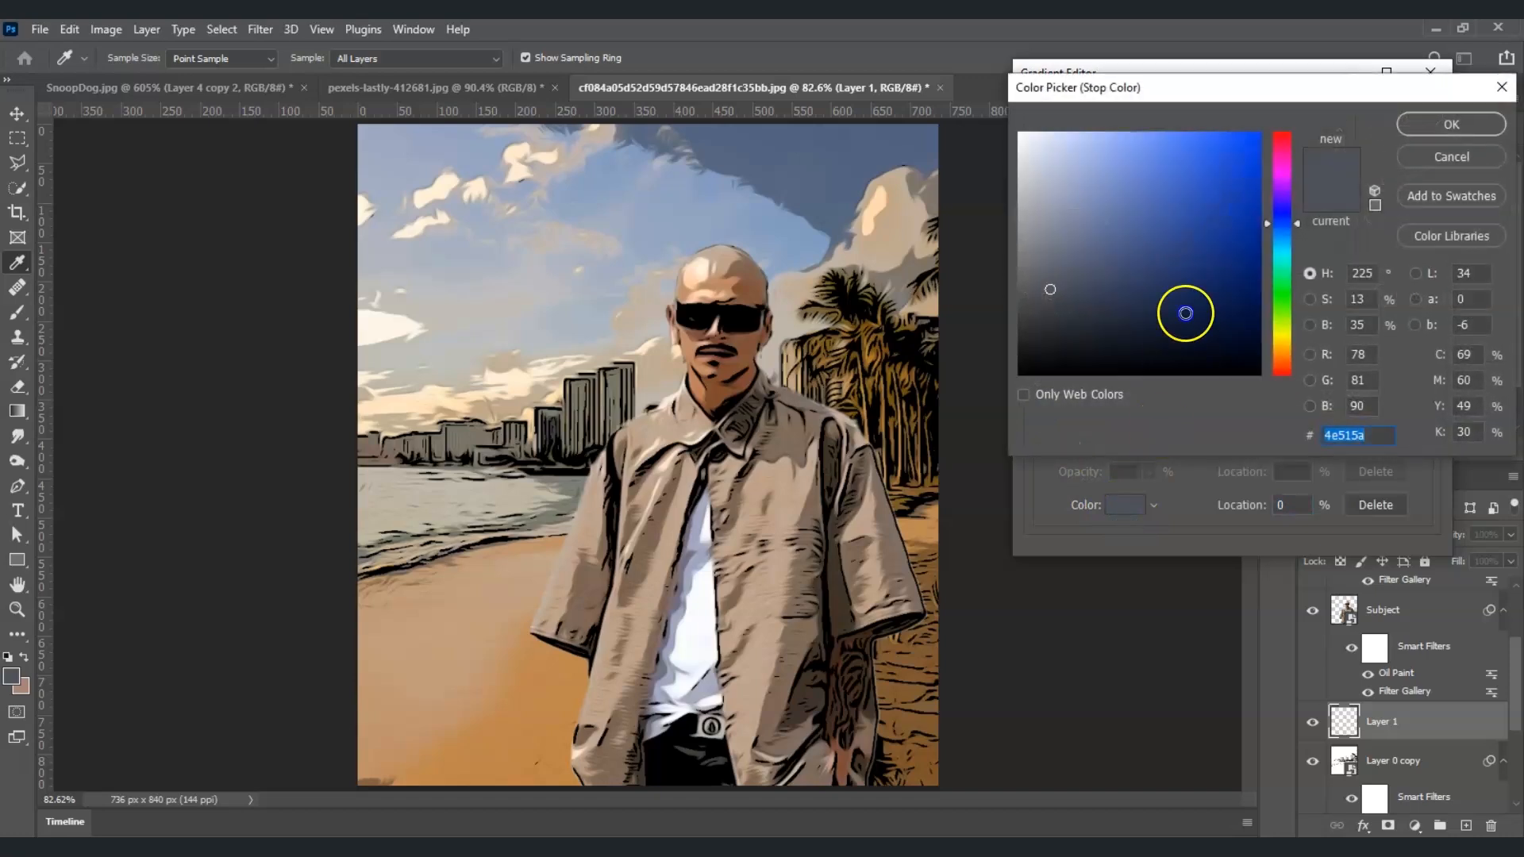
pyautogui.click(1275, 340)
pyautogui.moveTo(1185, 217); pyautogui.dragTo(1238, 123)
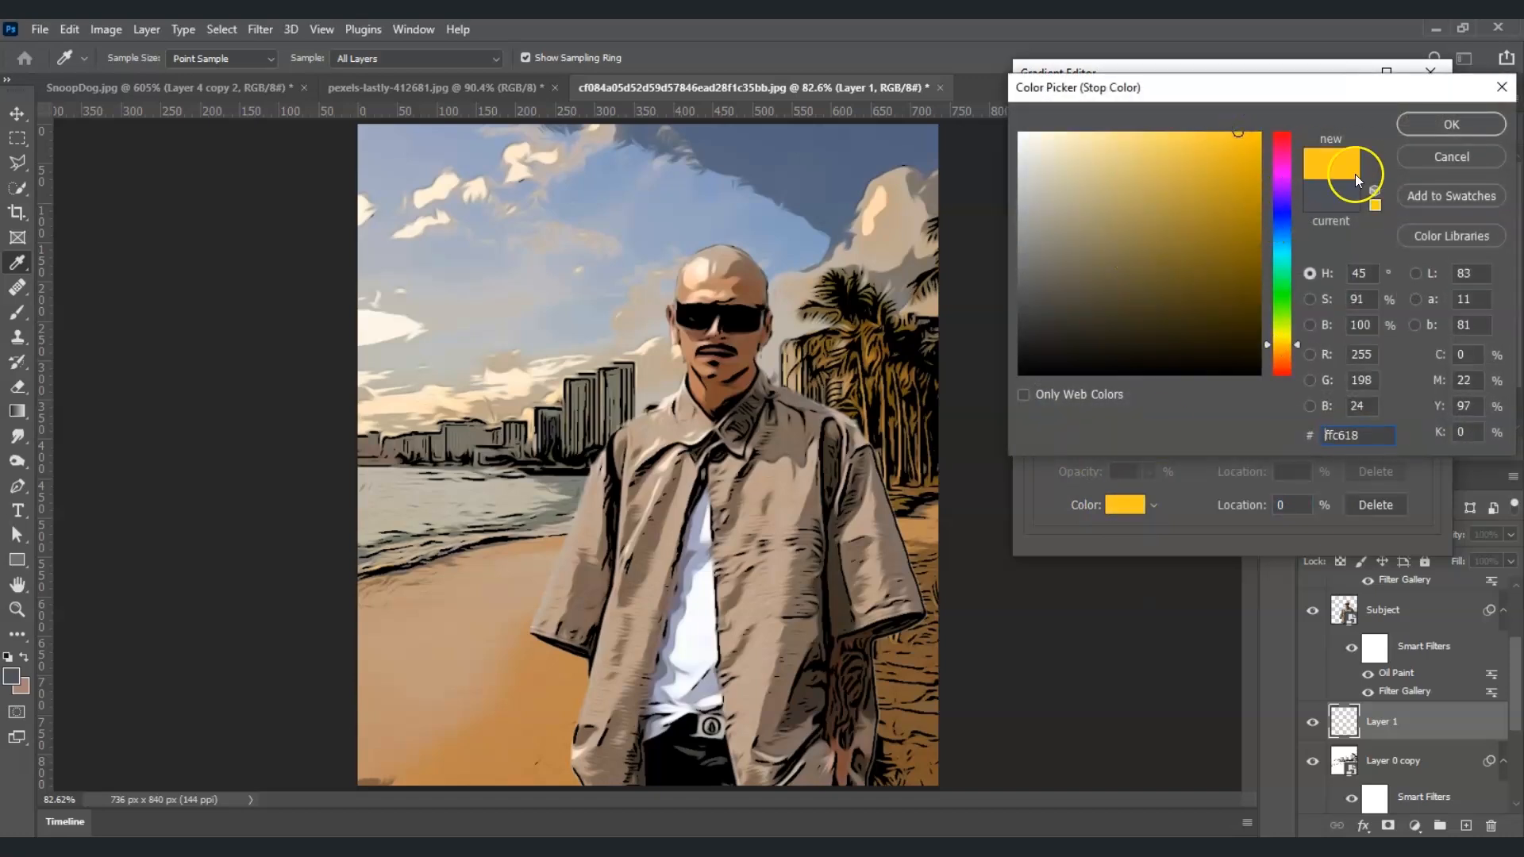
pyautogui.click(1453, 126)
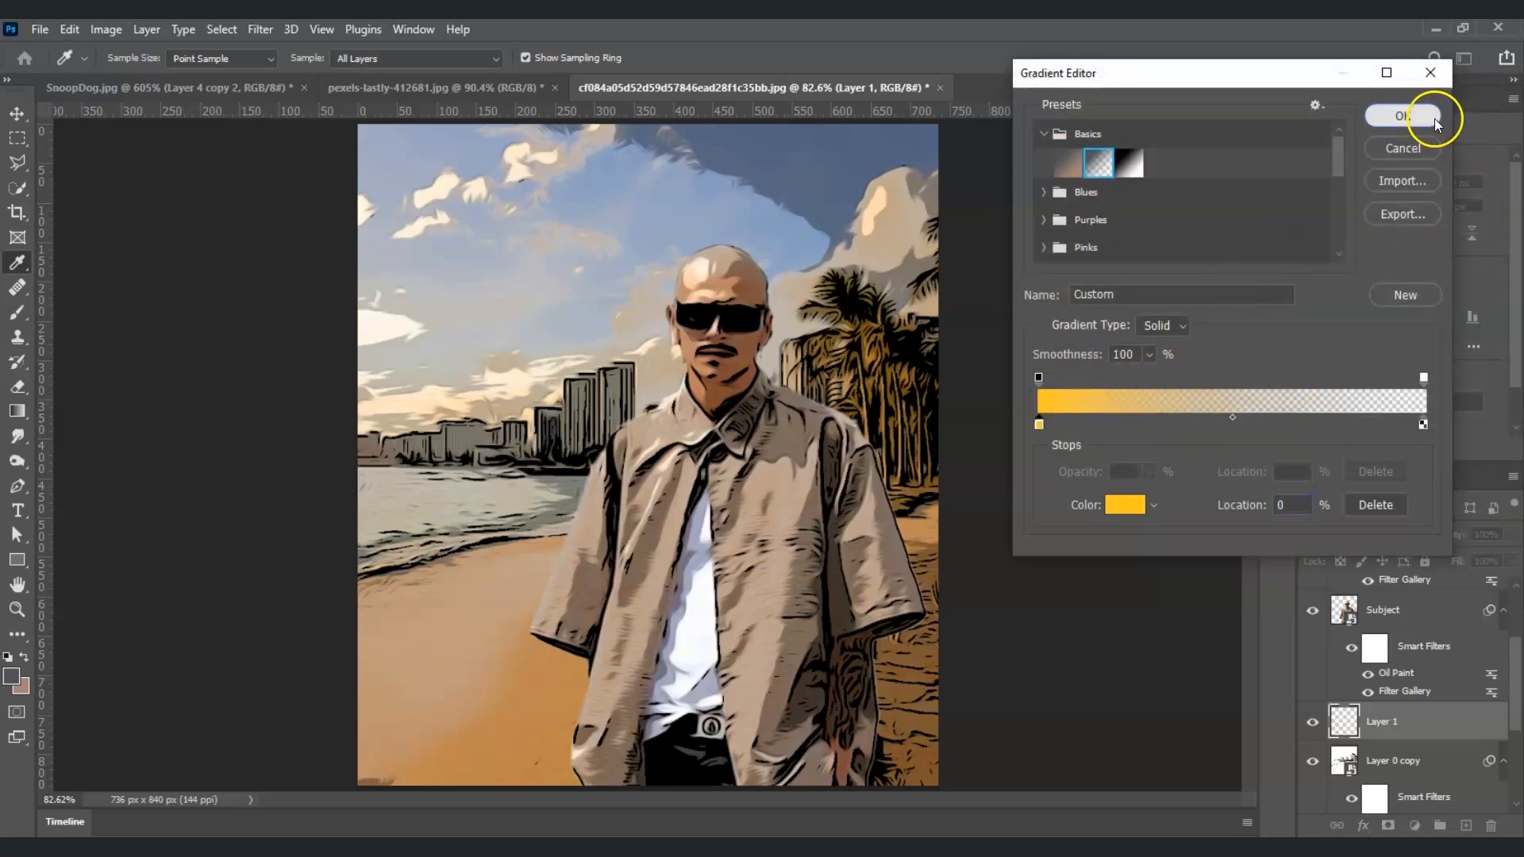
pyautogui.click(1405, 118)
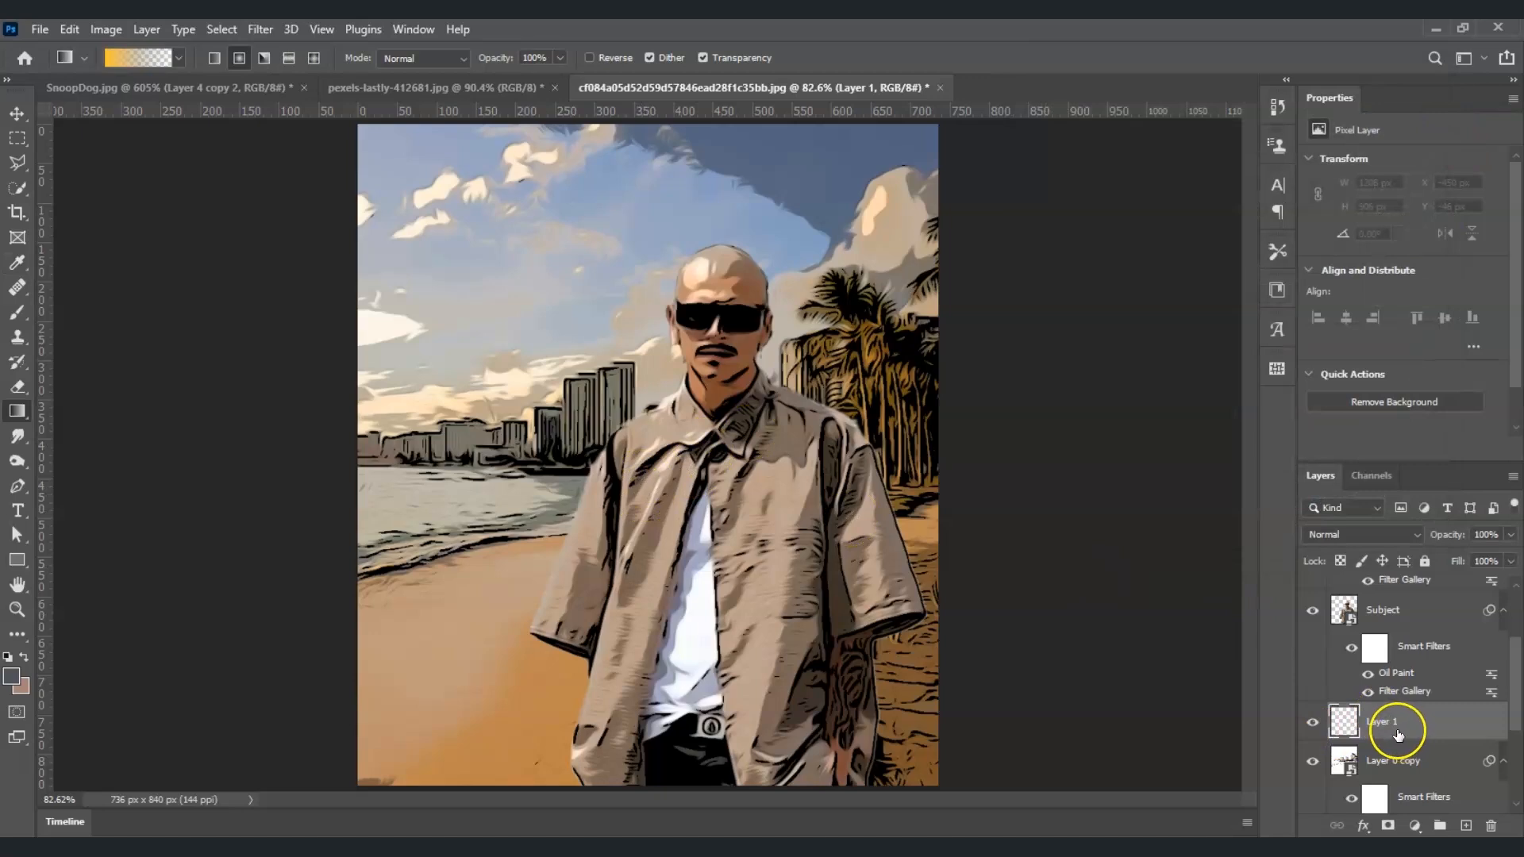
# Step: Draw several yellow-to-transparent gradients on Layer 1, running diagonally upward from the beach toward the sky
pyautogui.moveTo(555, 596); pyautogui.dragTo(568, 584)
pyautogui.moveTo(734, 393); pyautogui.dragTo(810, 247)
pyautogui.moveTo(558, 463); pyautogui.dragTo(769, 238)
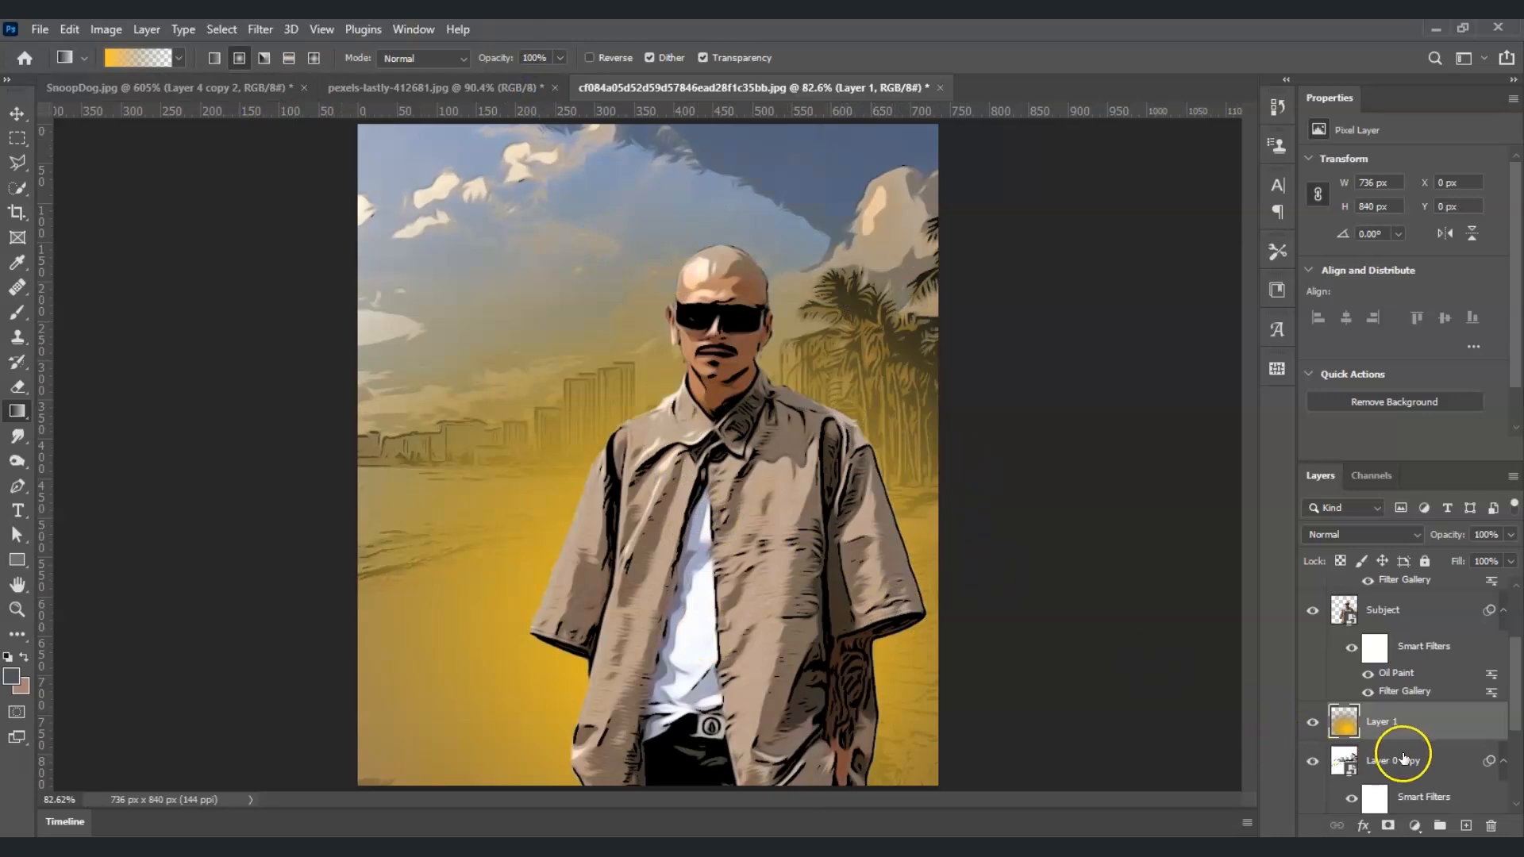
# Step: Set Layer 1's blend mode to Overlay with 60% opacity, and hide the Layer 0 copy layer
pyautogui.click(1429, 536)
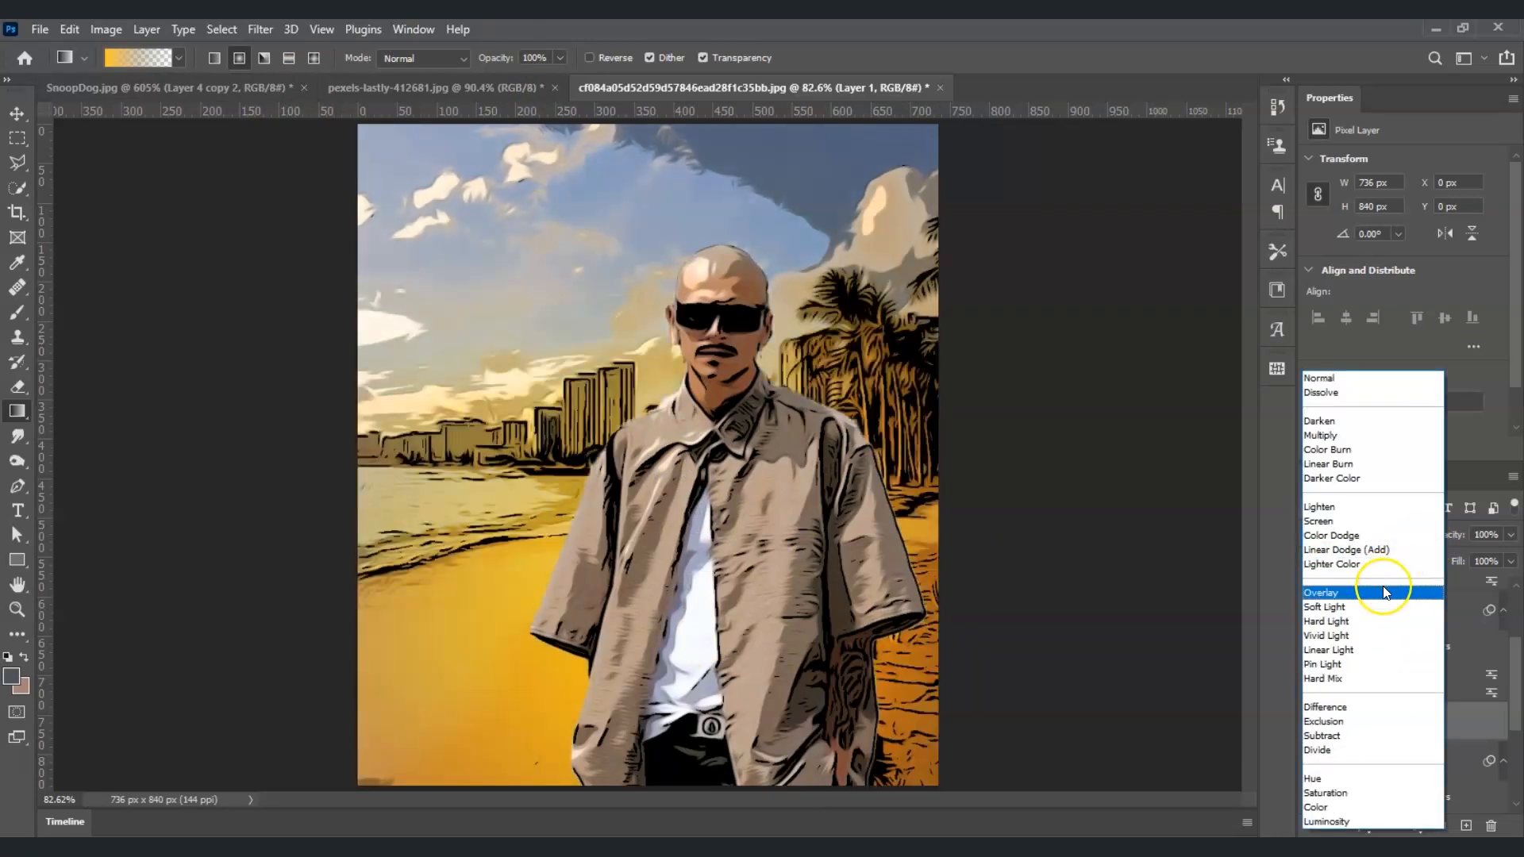
pyautogui.click(1383, 593)
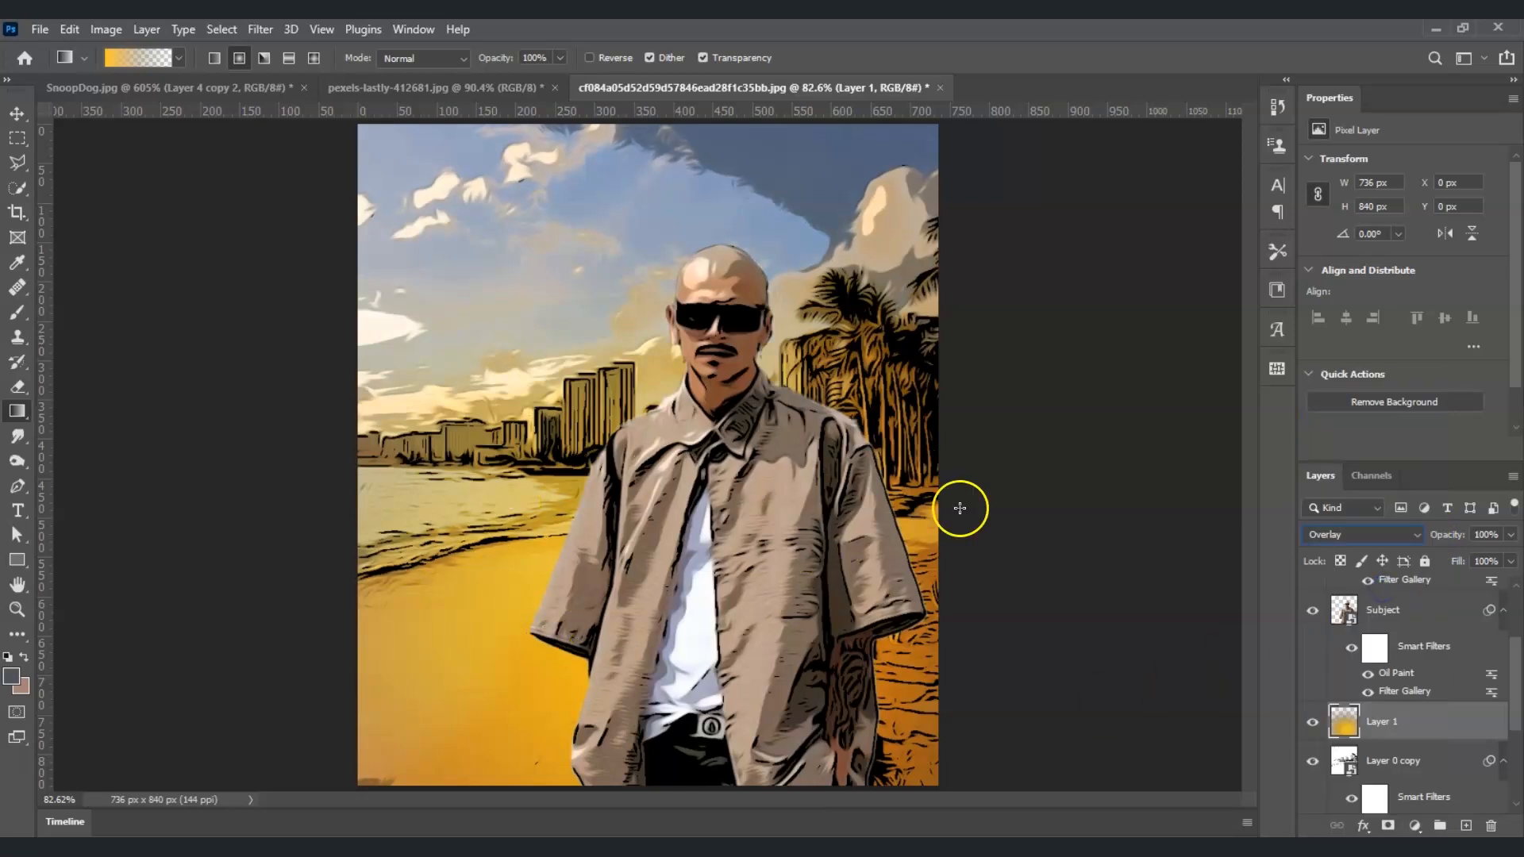
pyautogui.click(1513, 536)
pyautogui.write('60')
pyautogui.click(1336, 722)
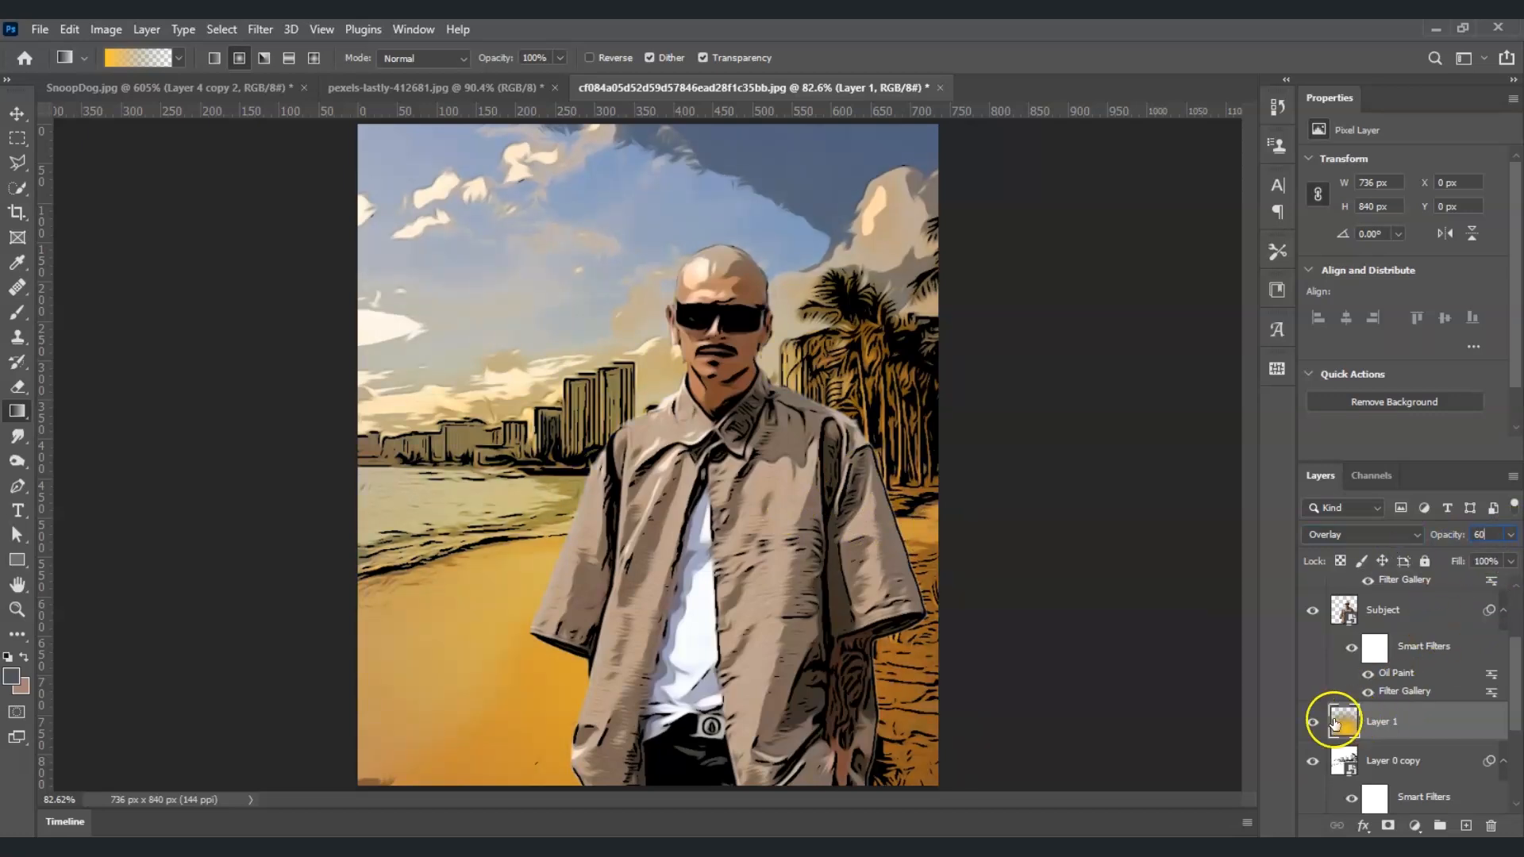
pyautogui.click(1312, 762)
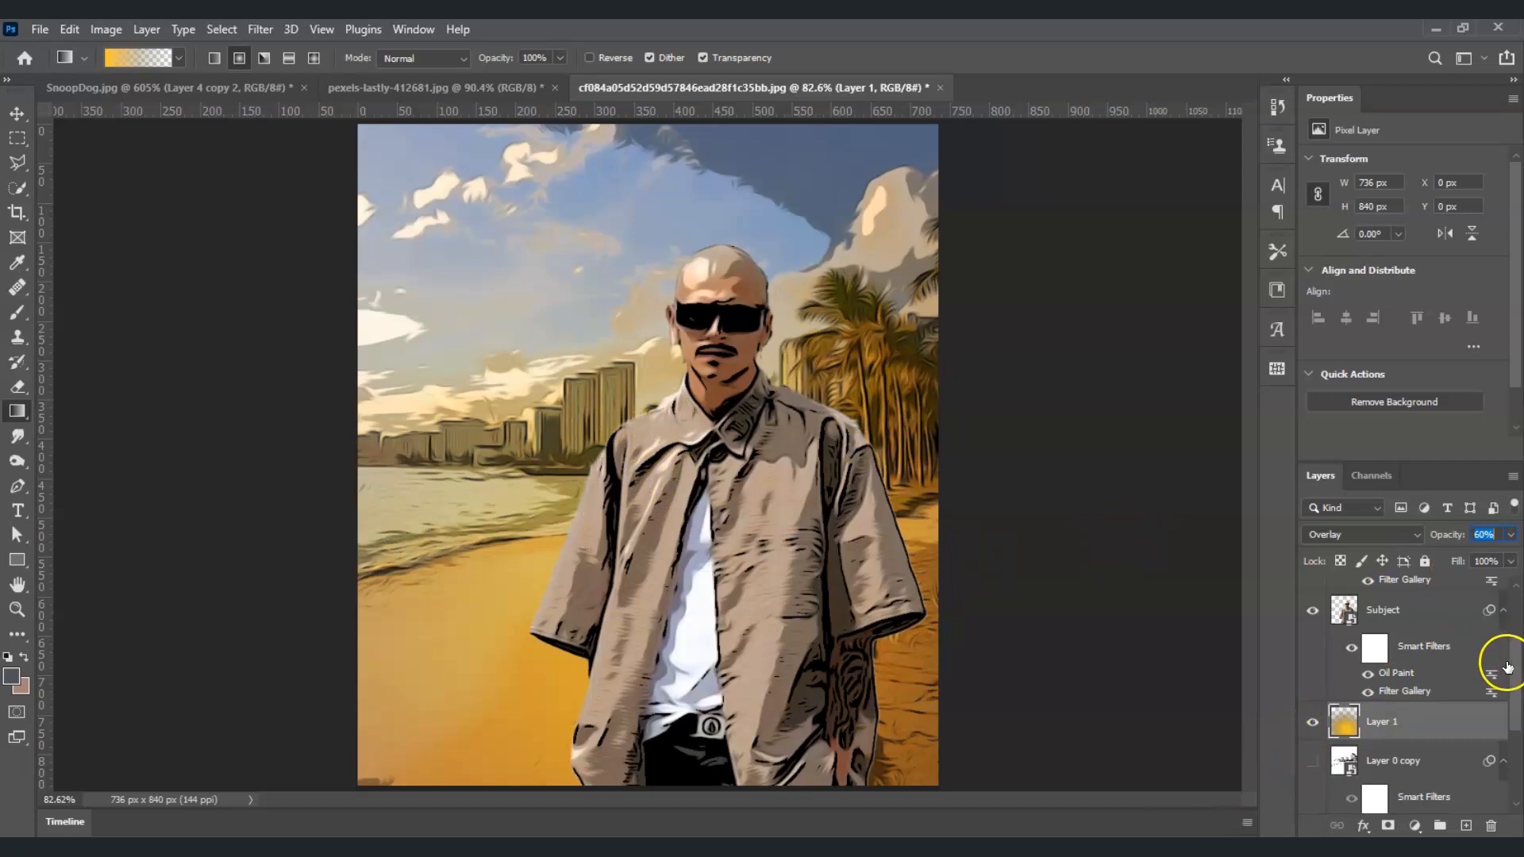
# Step: Add a Stroke effect with a size of 5 px to the Subject copy layer
pyautogui.scroll(2, 1507, 665)
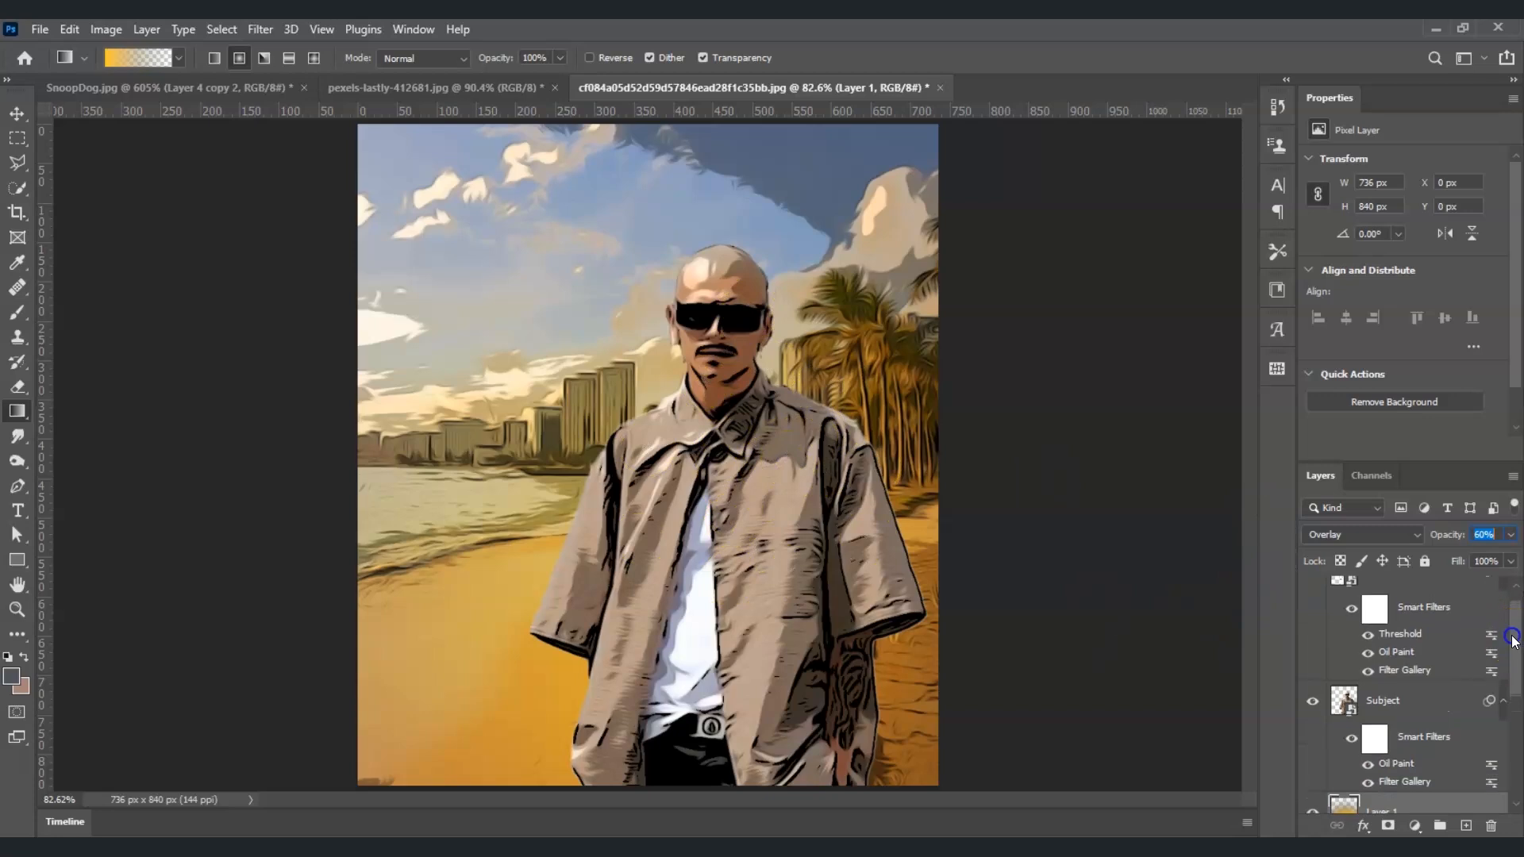
pyautogui.scroll(1, 1513, 605)
pyautogui.click(1382, 598)
pyautogui.rightClick(1382, 599)
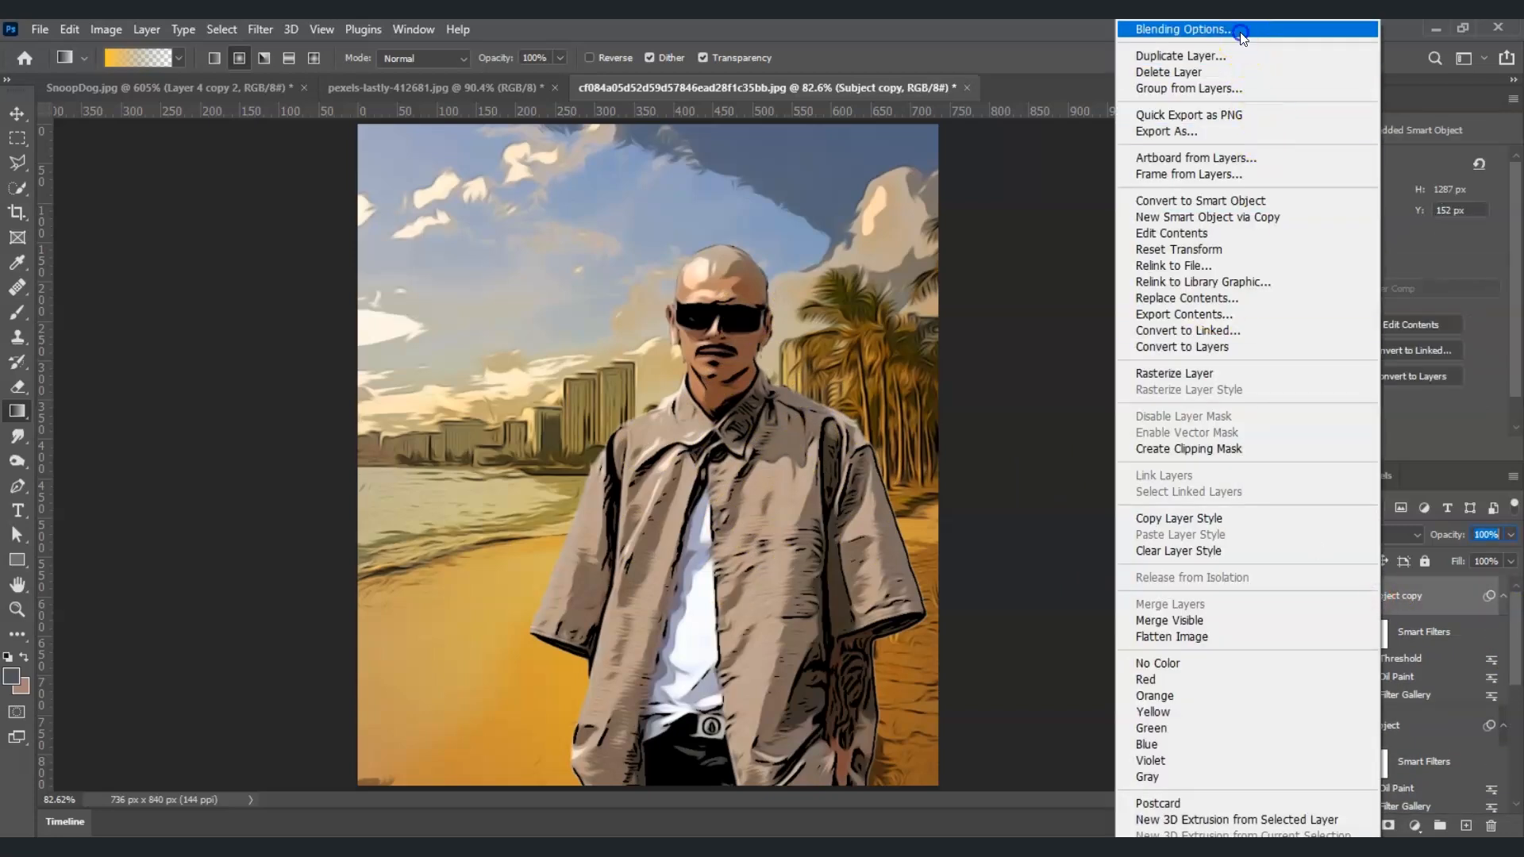
pyautogui.click(1241, 30)
pyautogui.moveTo(1004, 152)
pyautogui.mouseDown()
pyautogui.moveTo(948, 119)
pyautogui.moveTo(1082, 106)
pyautogui.mouseUp()
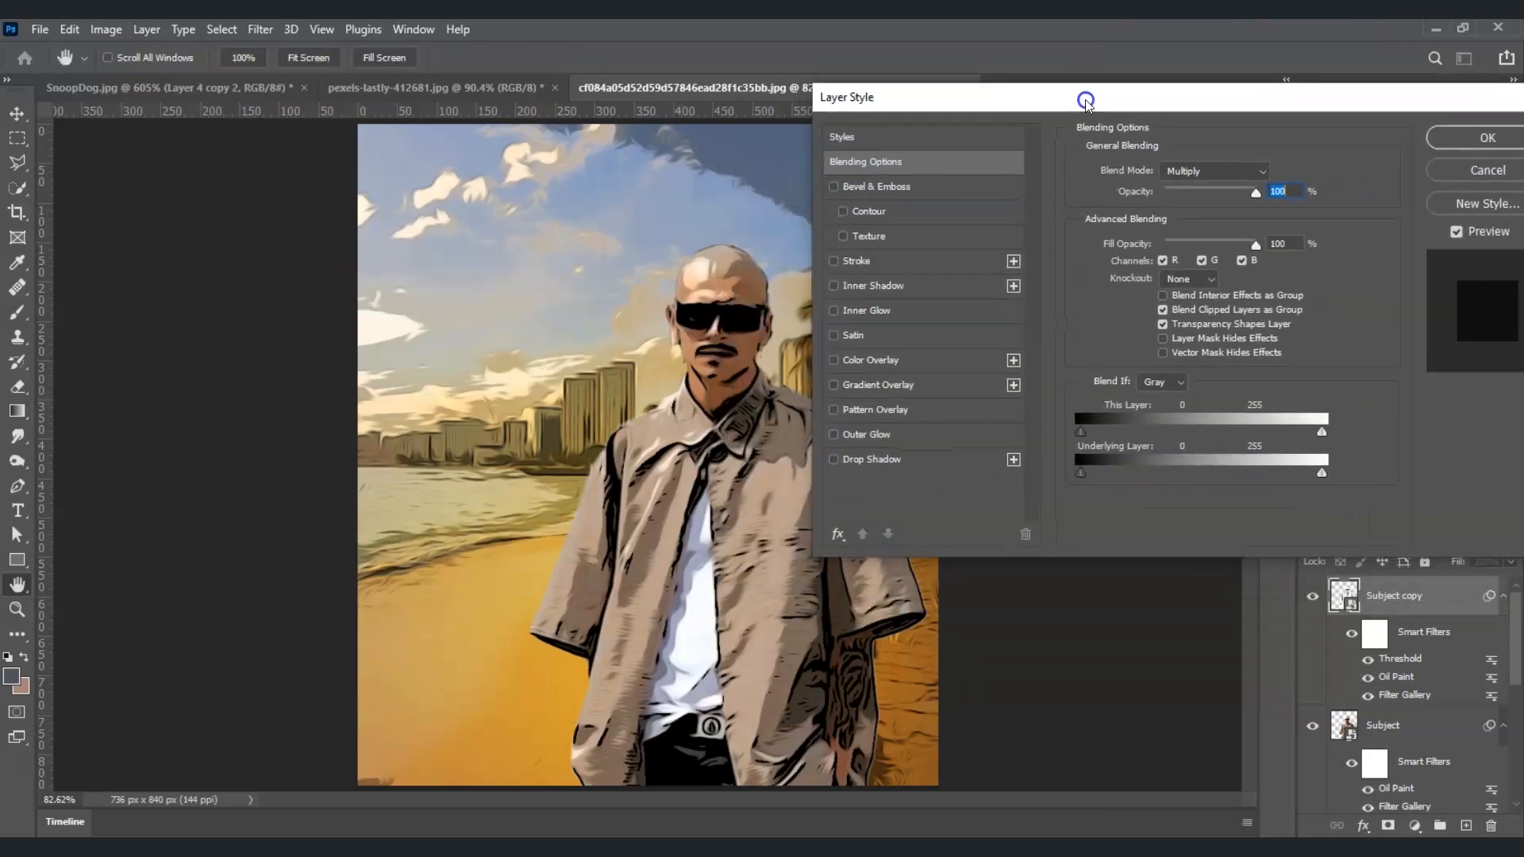
pyautogui.click(833, 261)
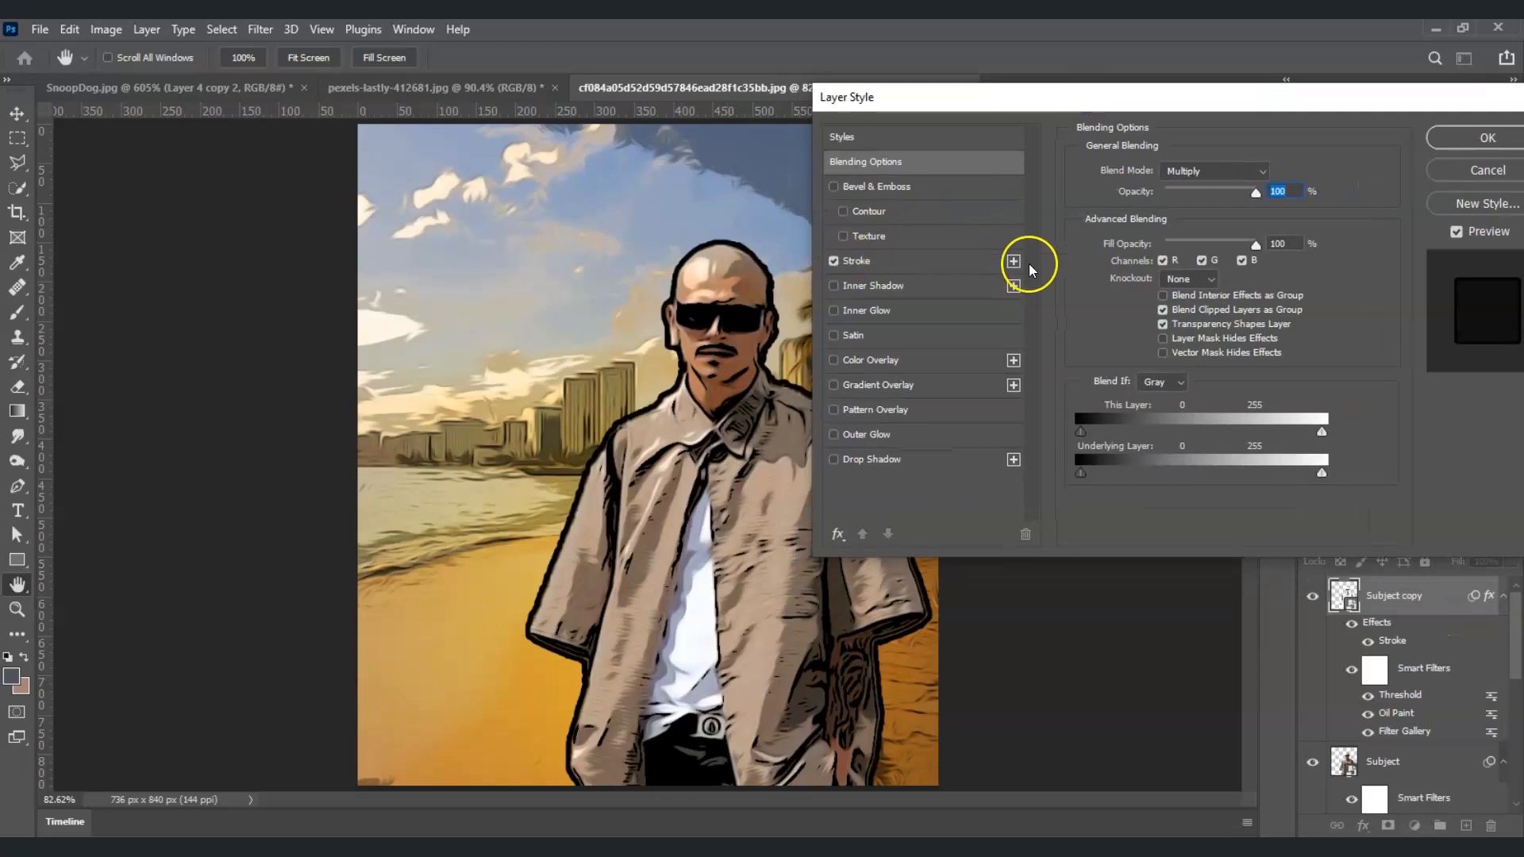
pyautogui.click(877, 262)
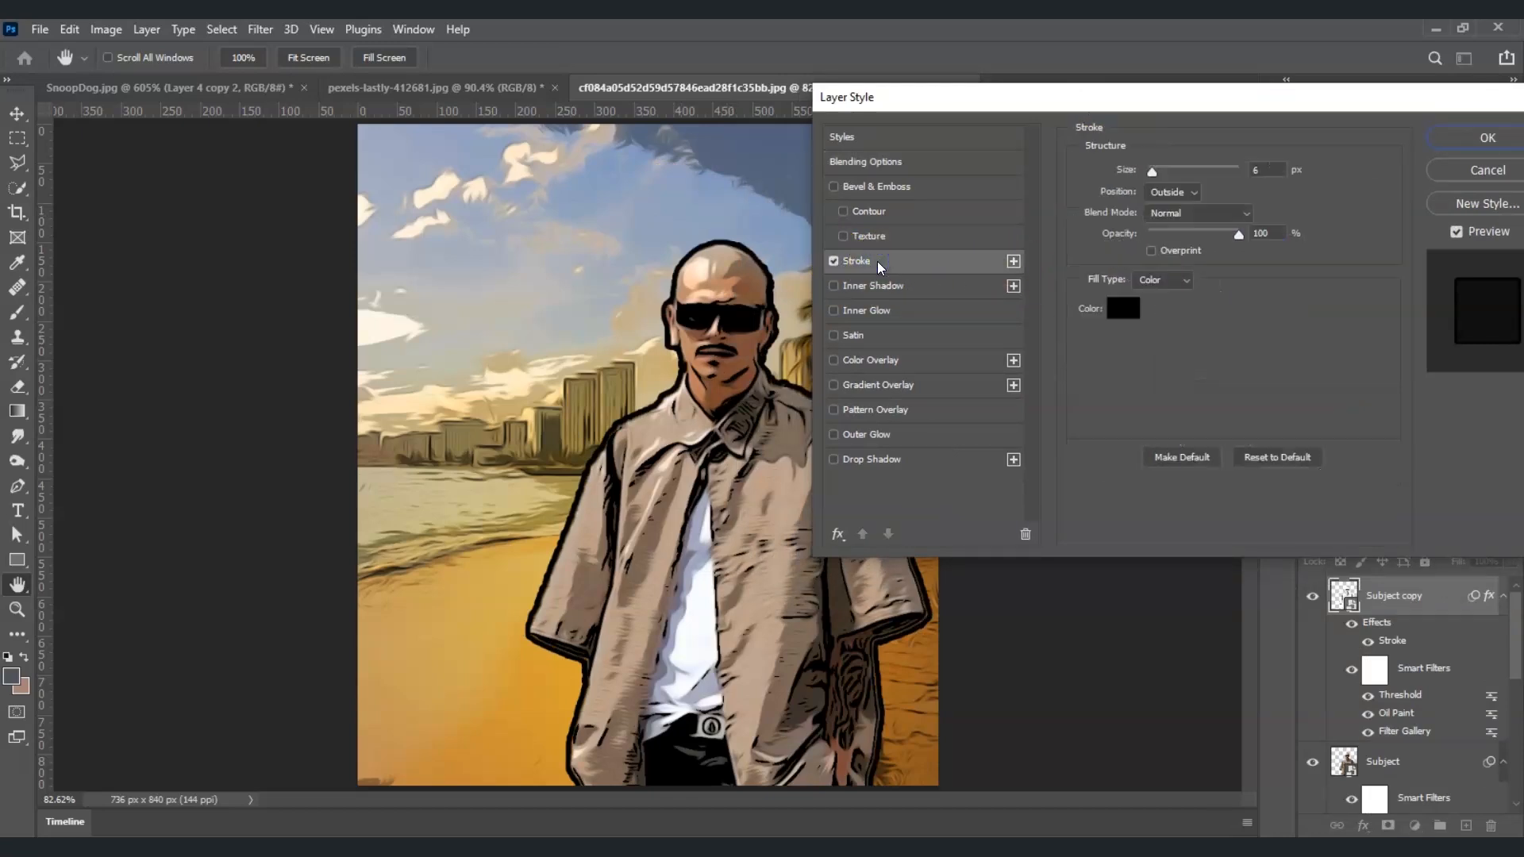
pyautogui.moveTo(1274, 171); pyautogui.dragTo(1228, 178)
pyautogui.write('5')
pyautogui.click(1292, 297)
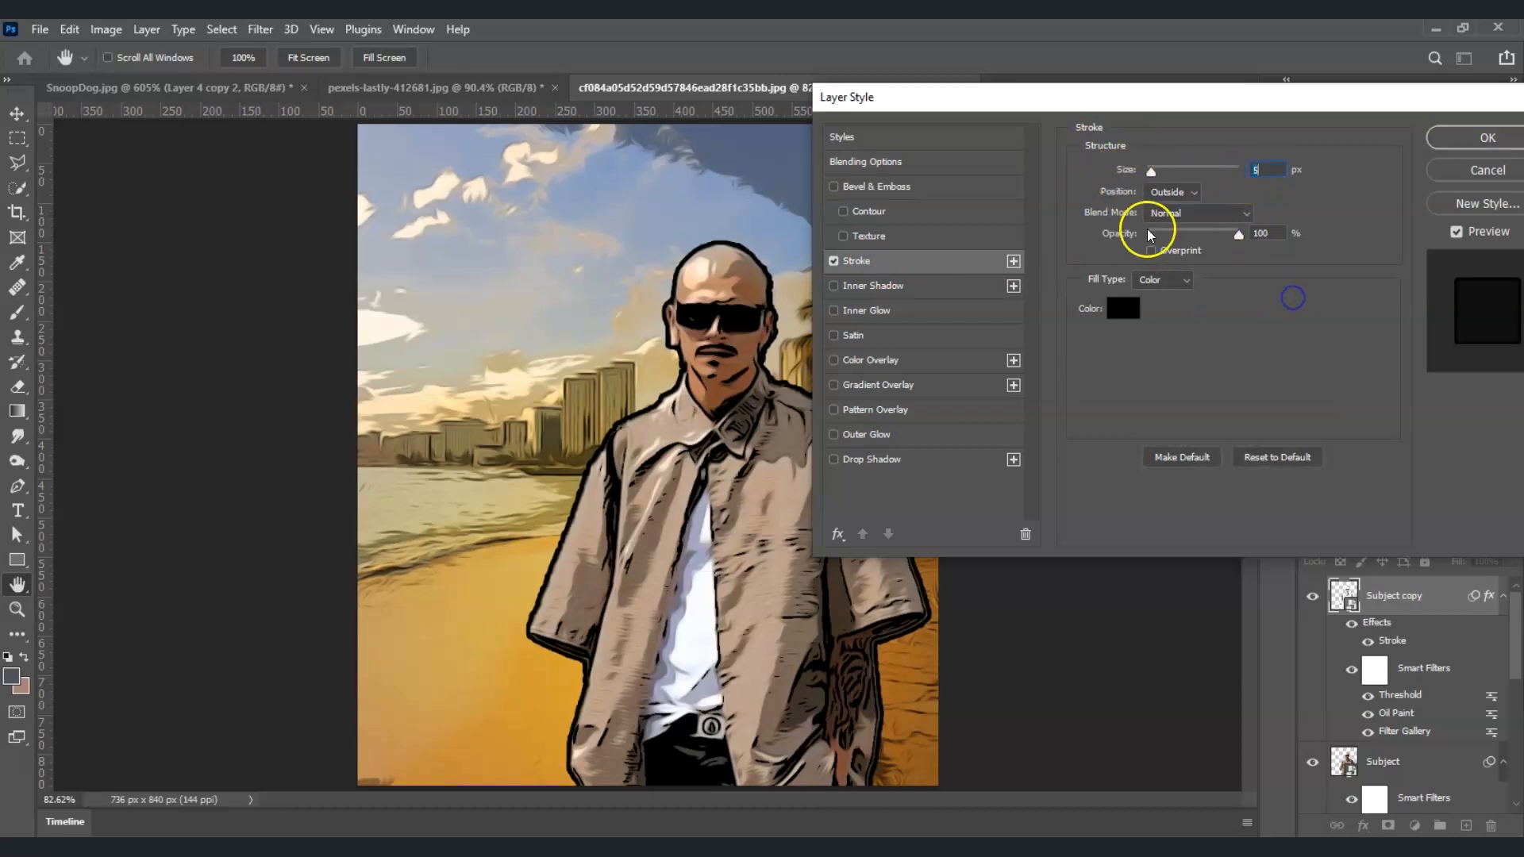
# Step: Keep the stroke's position at Outside and its color at black 000000, and apply the layer style
pyautogui.click(1184, 195)
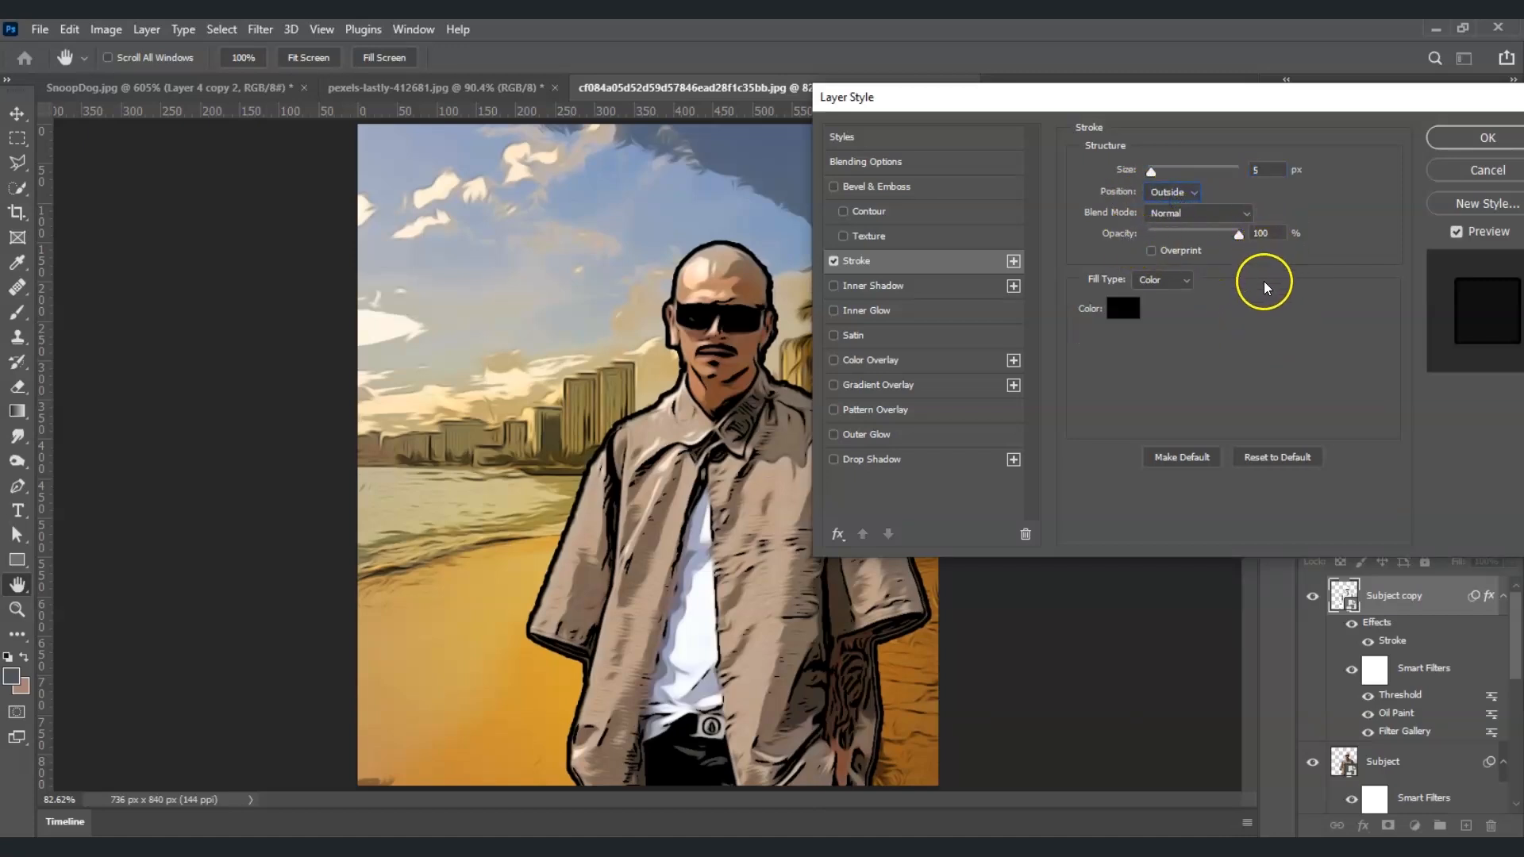
pyautogui.click(1124, 308)
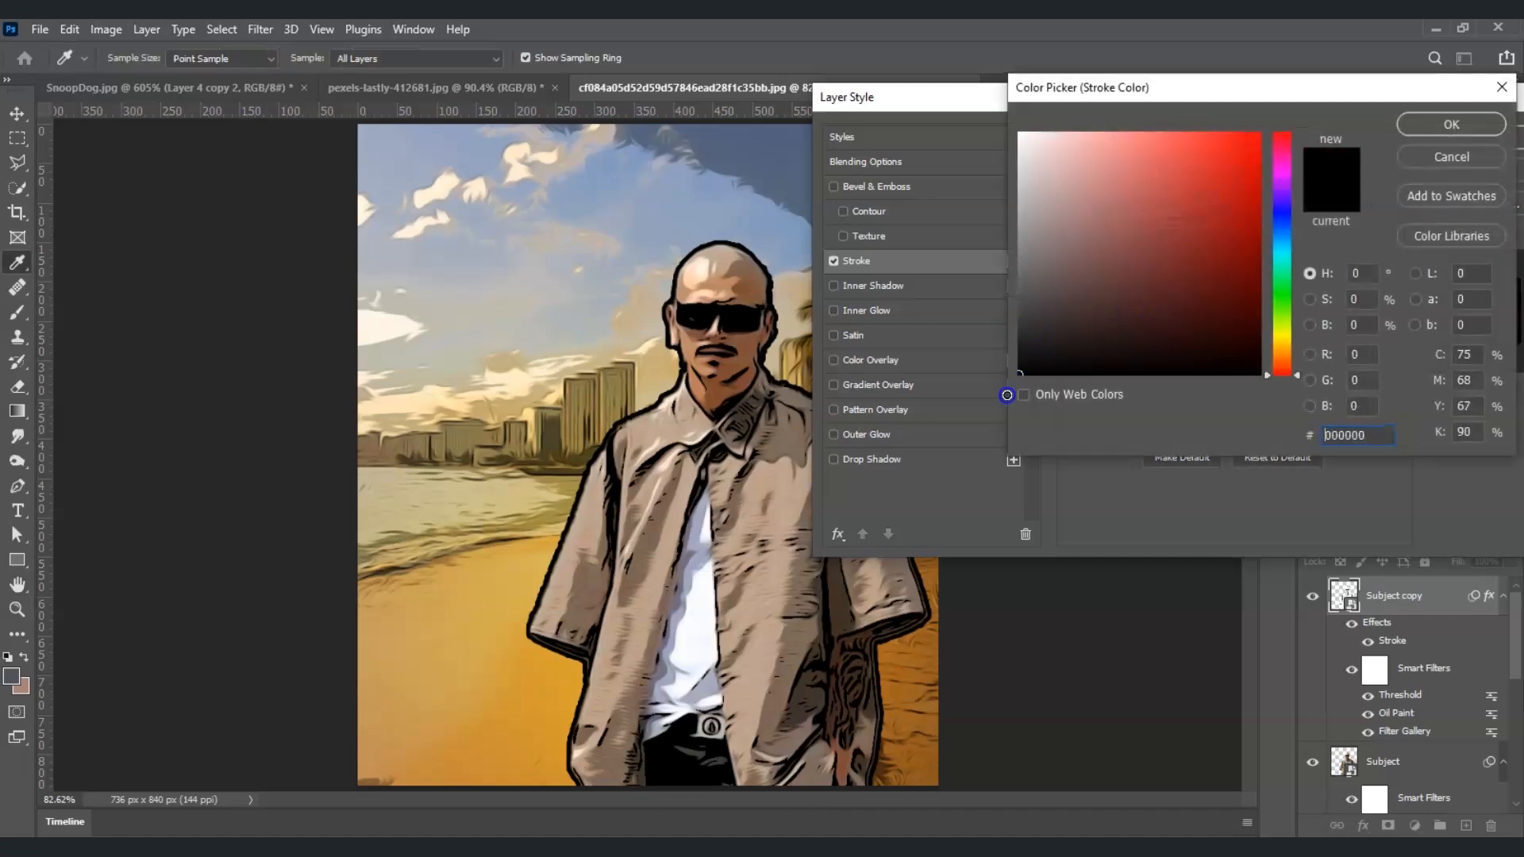
pyautogui.click(1454, 127)
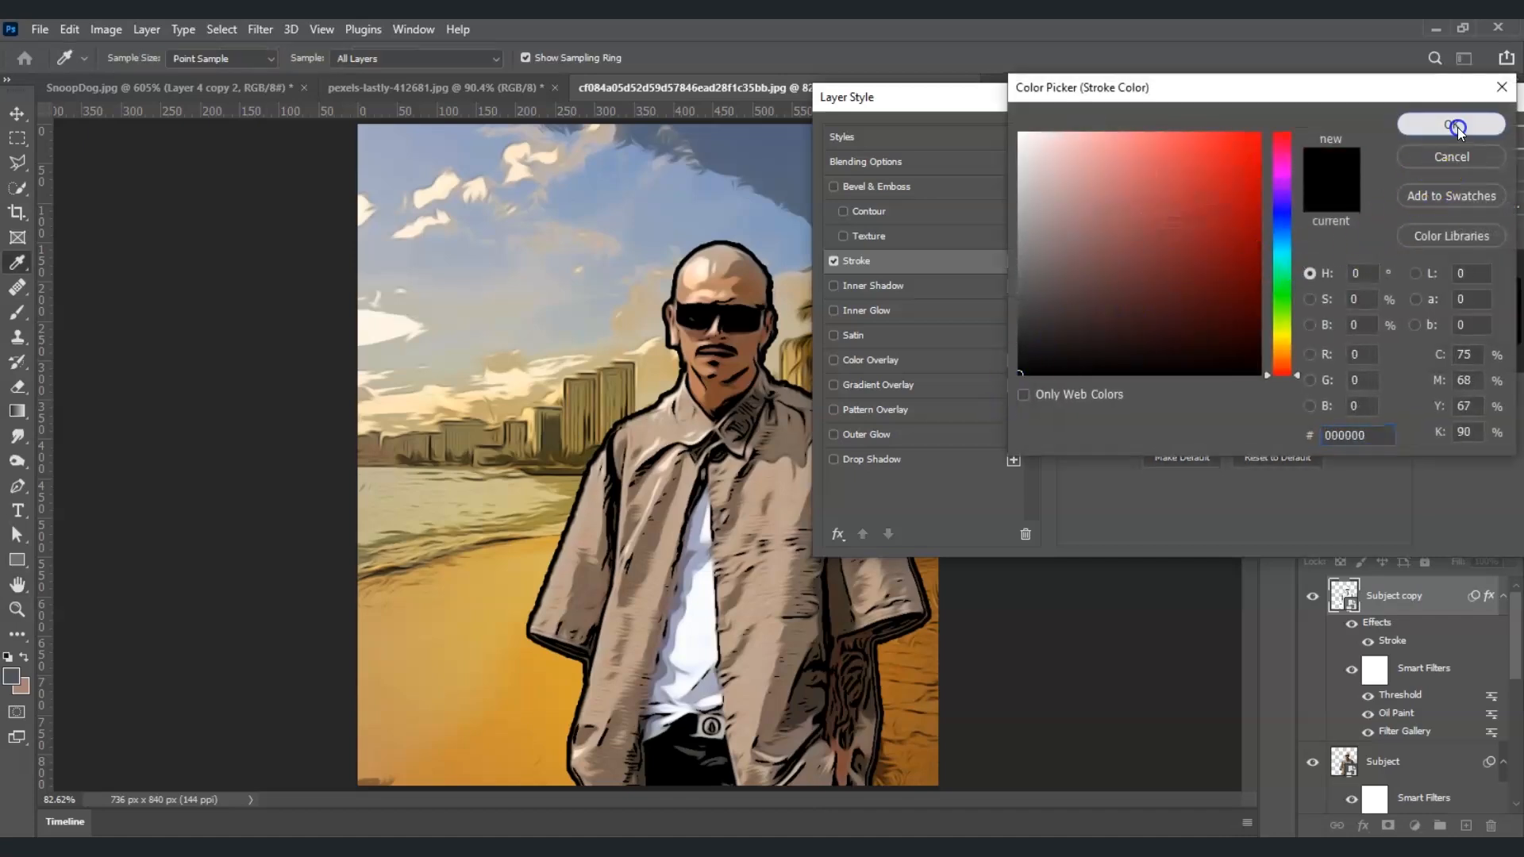
pyautogui.moveTo(1359, 88); pyautogui.dragTo(1242, 116)
pyautogui.click(1373, 167)
pyautogui.press('g')
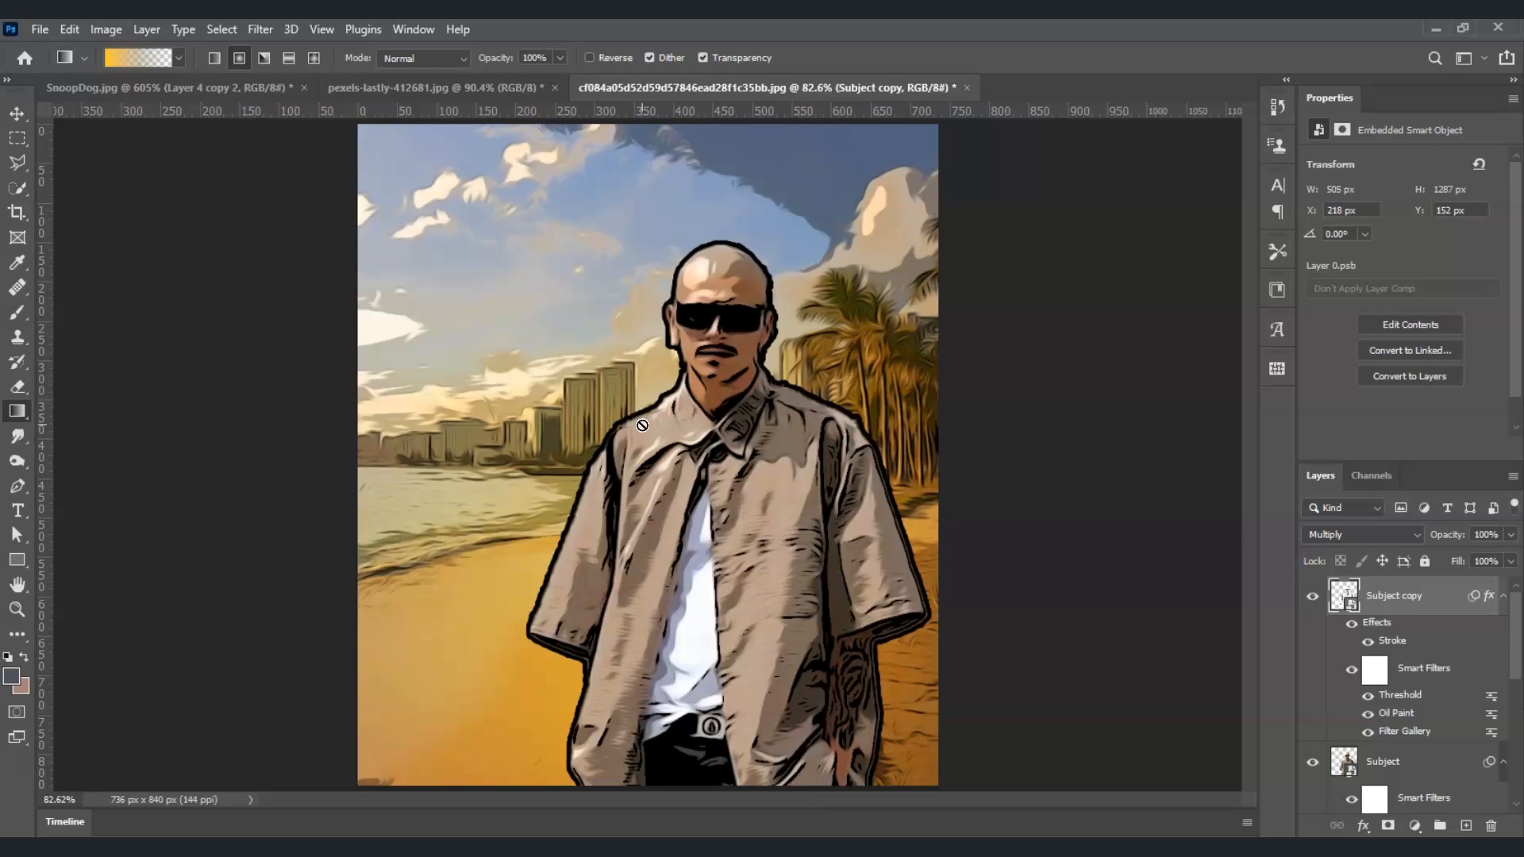
# Step: Add a text layer in the sky beside the man's head reading "Grand Theft Auto Effects", with each word on its own line
pyautogui.click(19, 511)
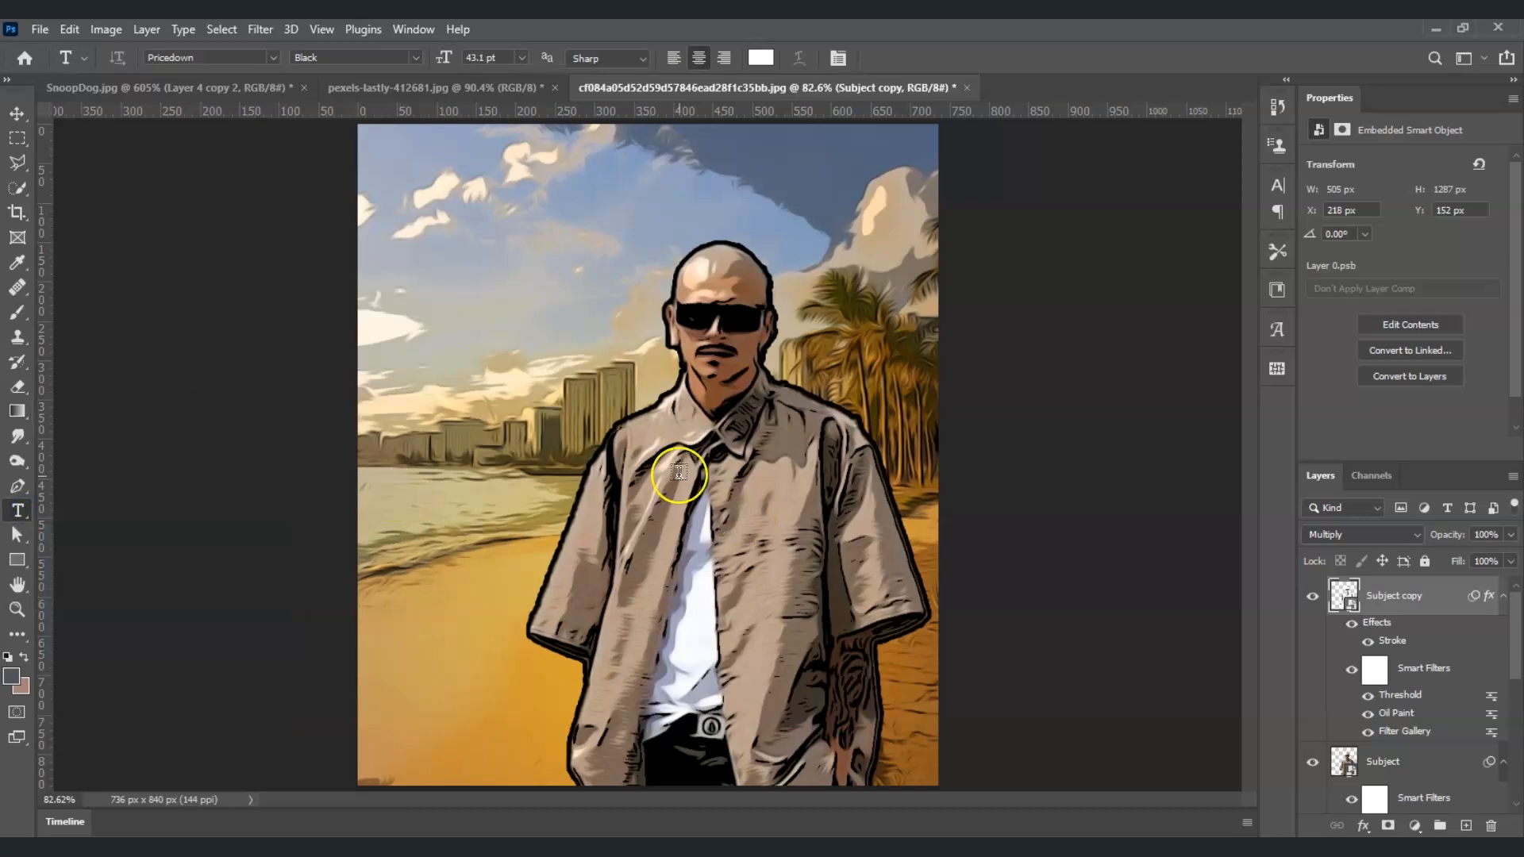
pyautogui.click(476, 276)
pyautogui.moveTo(391, 270); pyautogui.dragTo(576, 272)
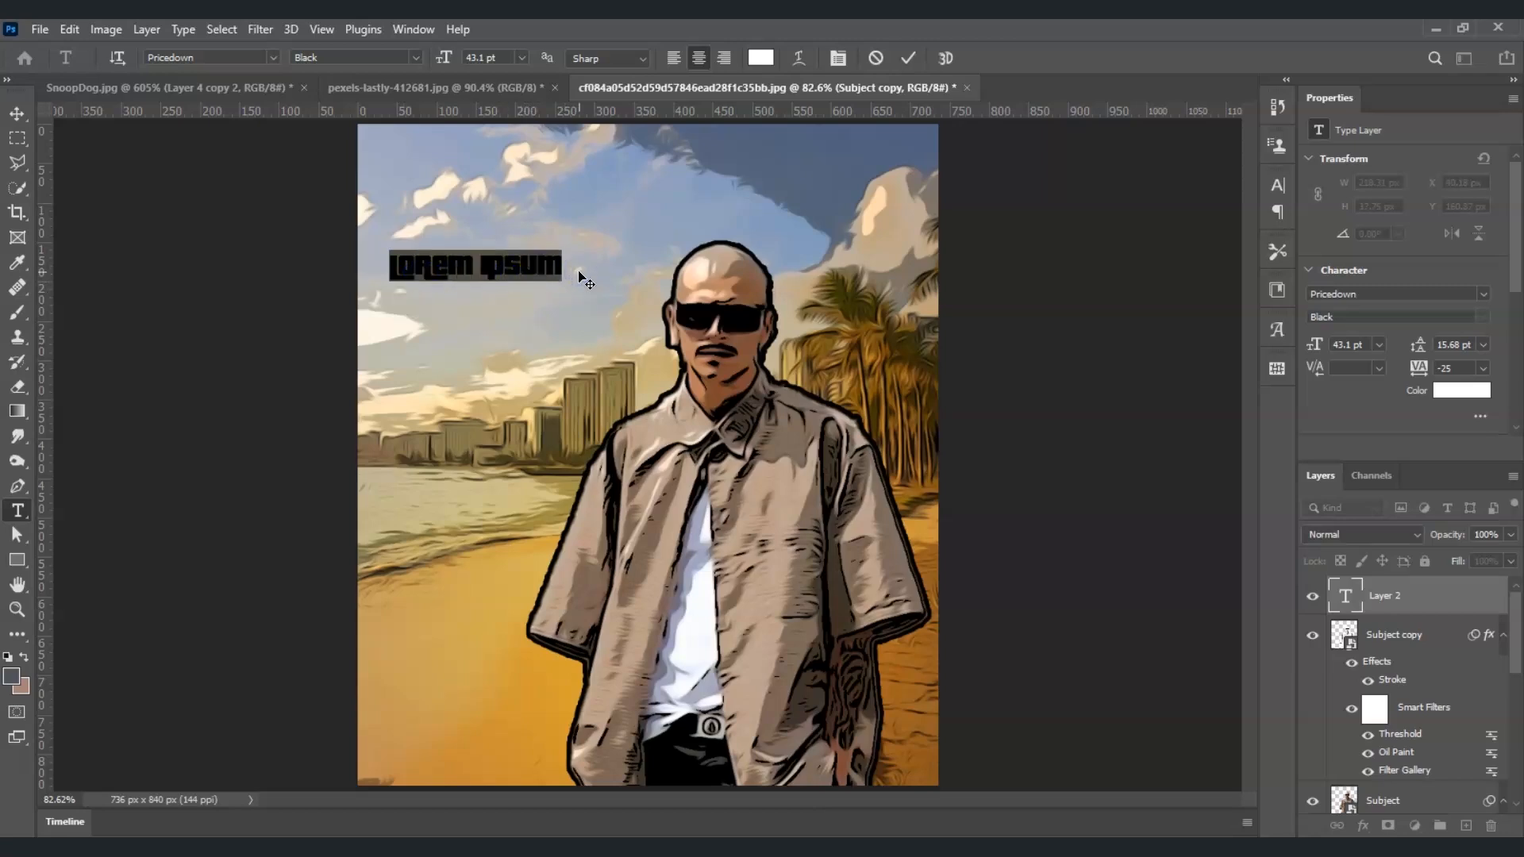
pyautogui.press('BackSpace')
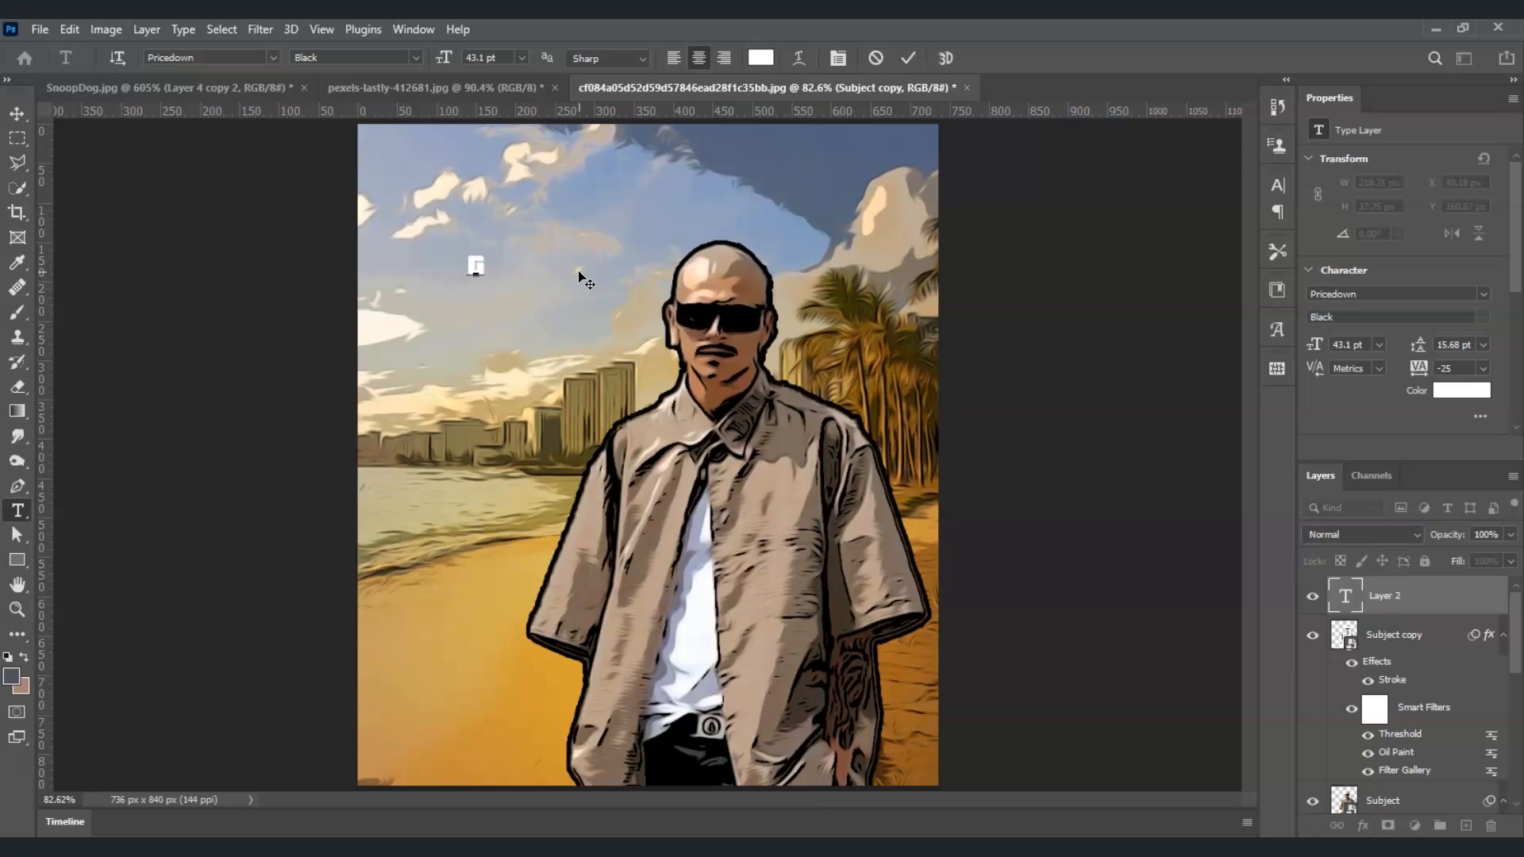
pyautogui.write('Grand ')
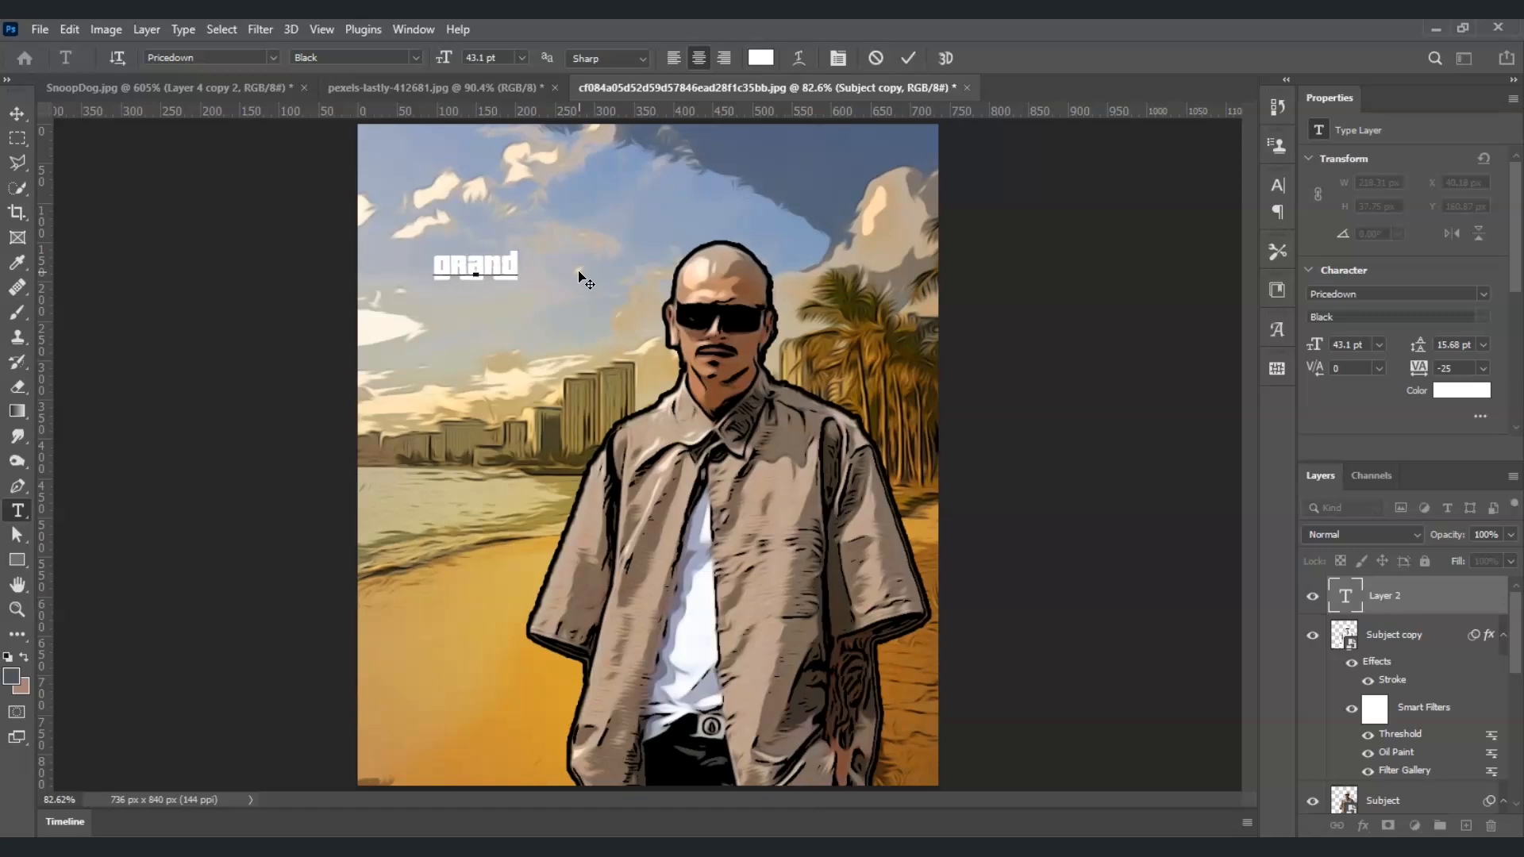
pyautogui.write('Theft')
pyautogui.press('Return')
pyautogui.write('Auto')
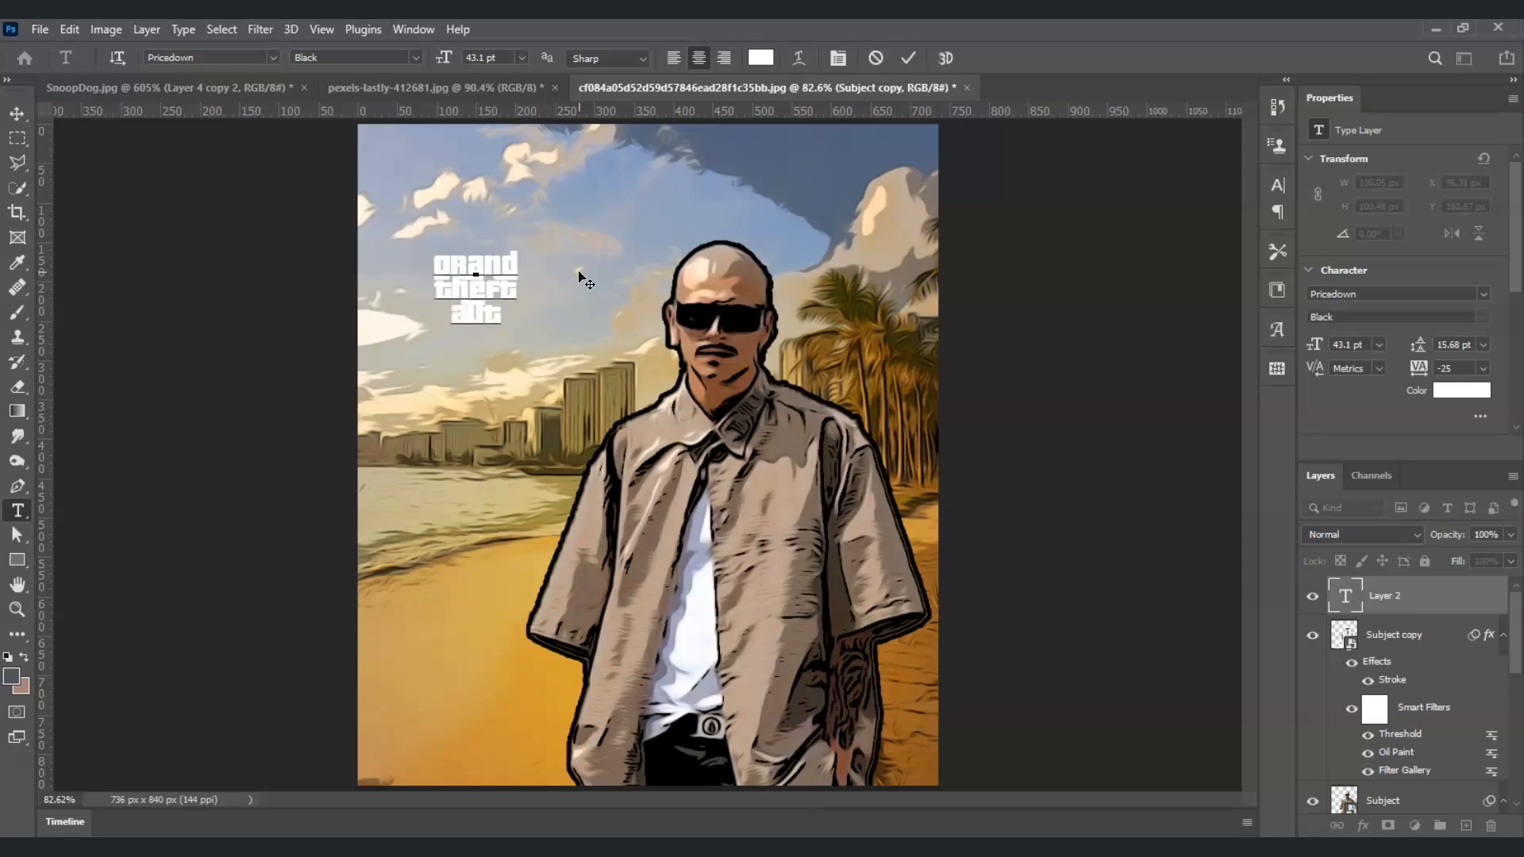
pyautogui.press('Return')
pyautogui.write('Effects')
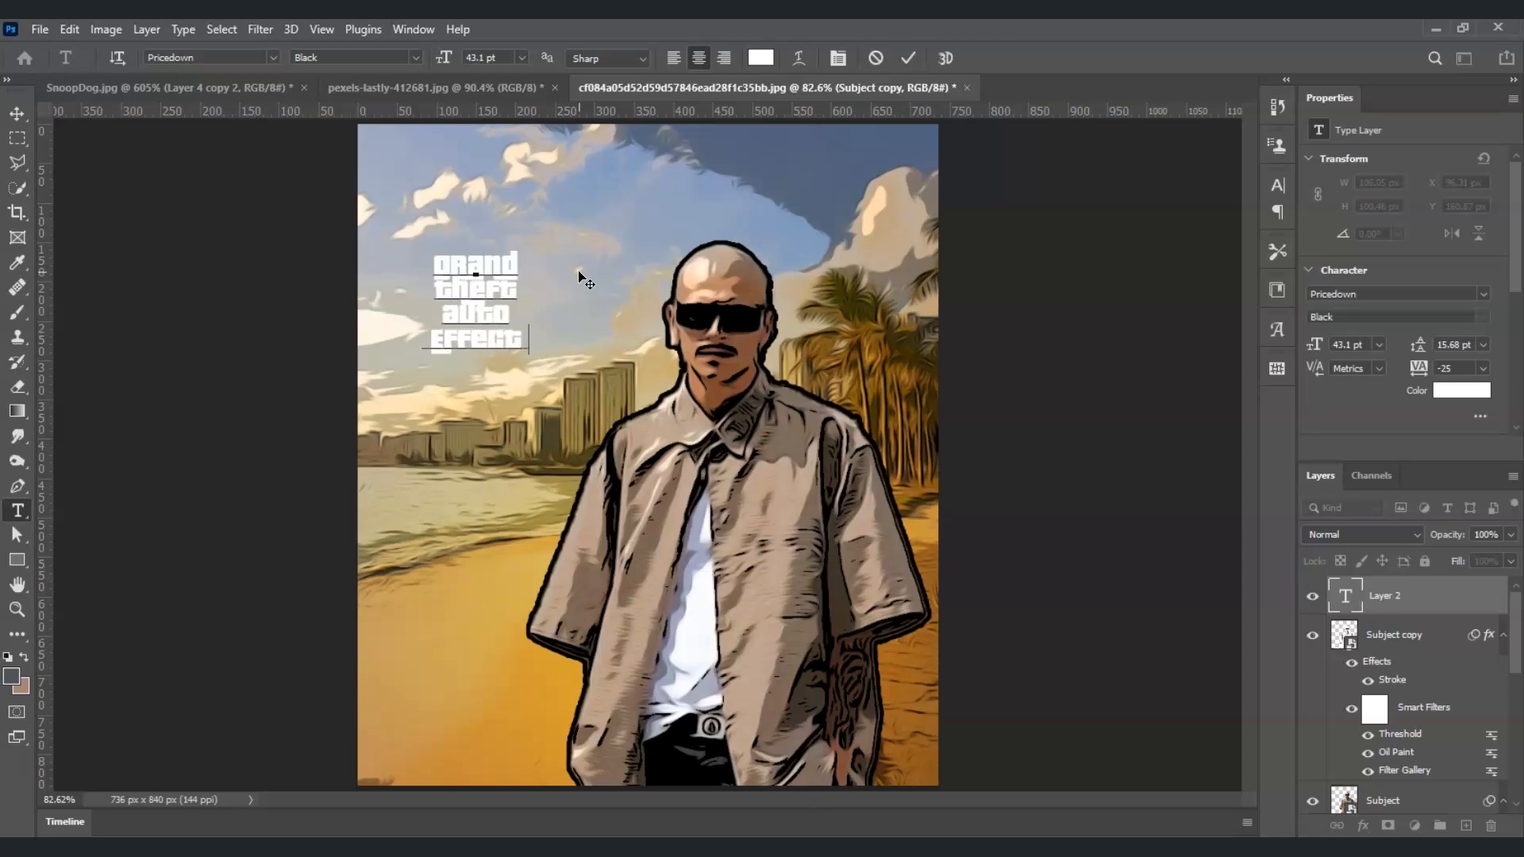
# Step: Format all of the title text in the Pricedown font with white color ffffff, and commit the text
pyautogui.click(449, 297)
pyautogui.hotkey('ctrl', 'a')
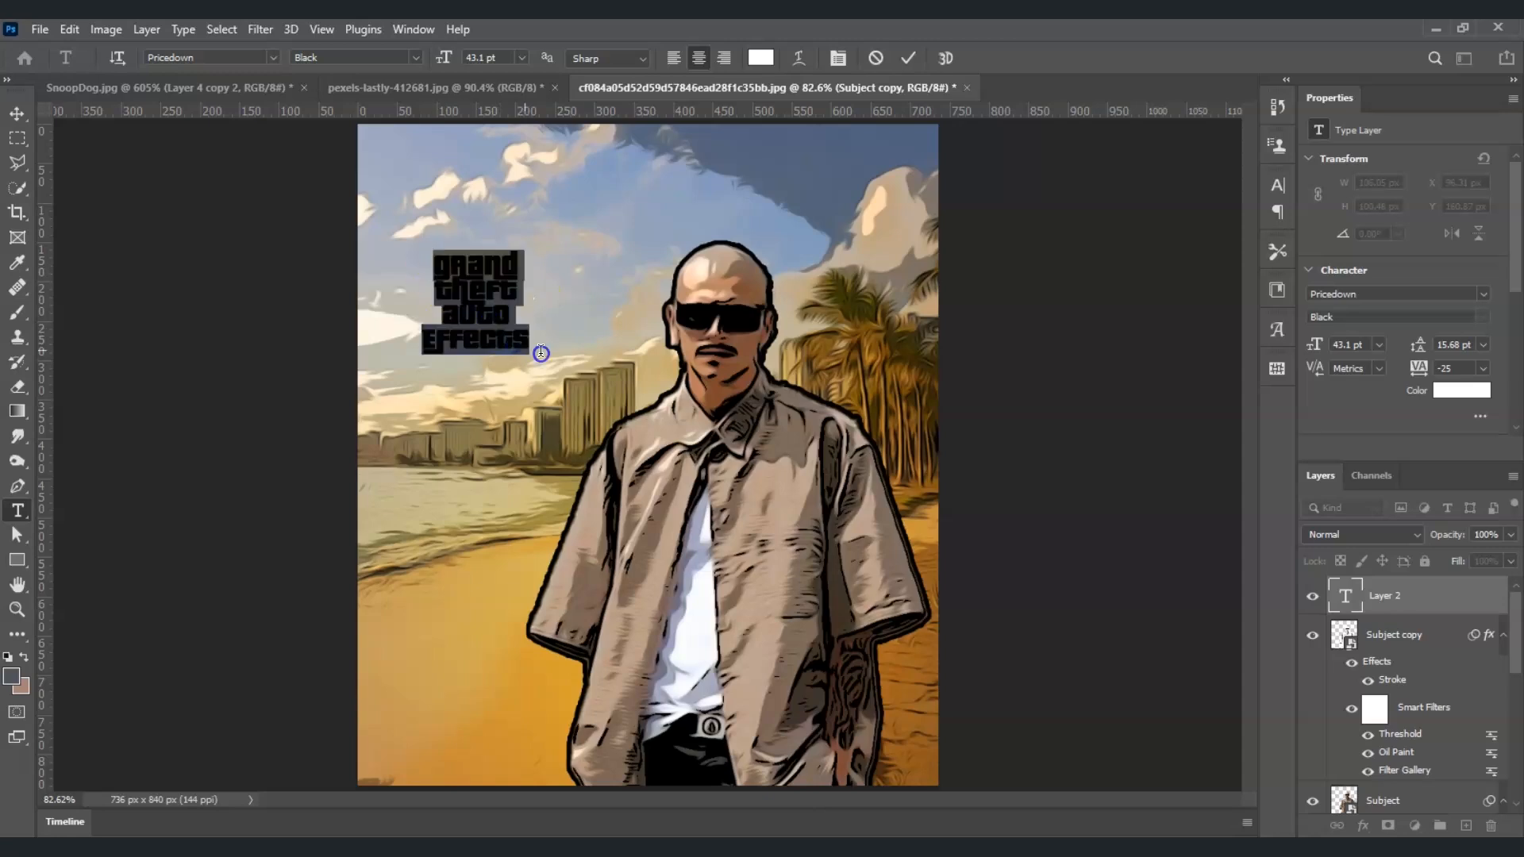
pyautogui.click(271, 57)
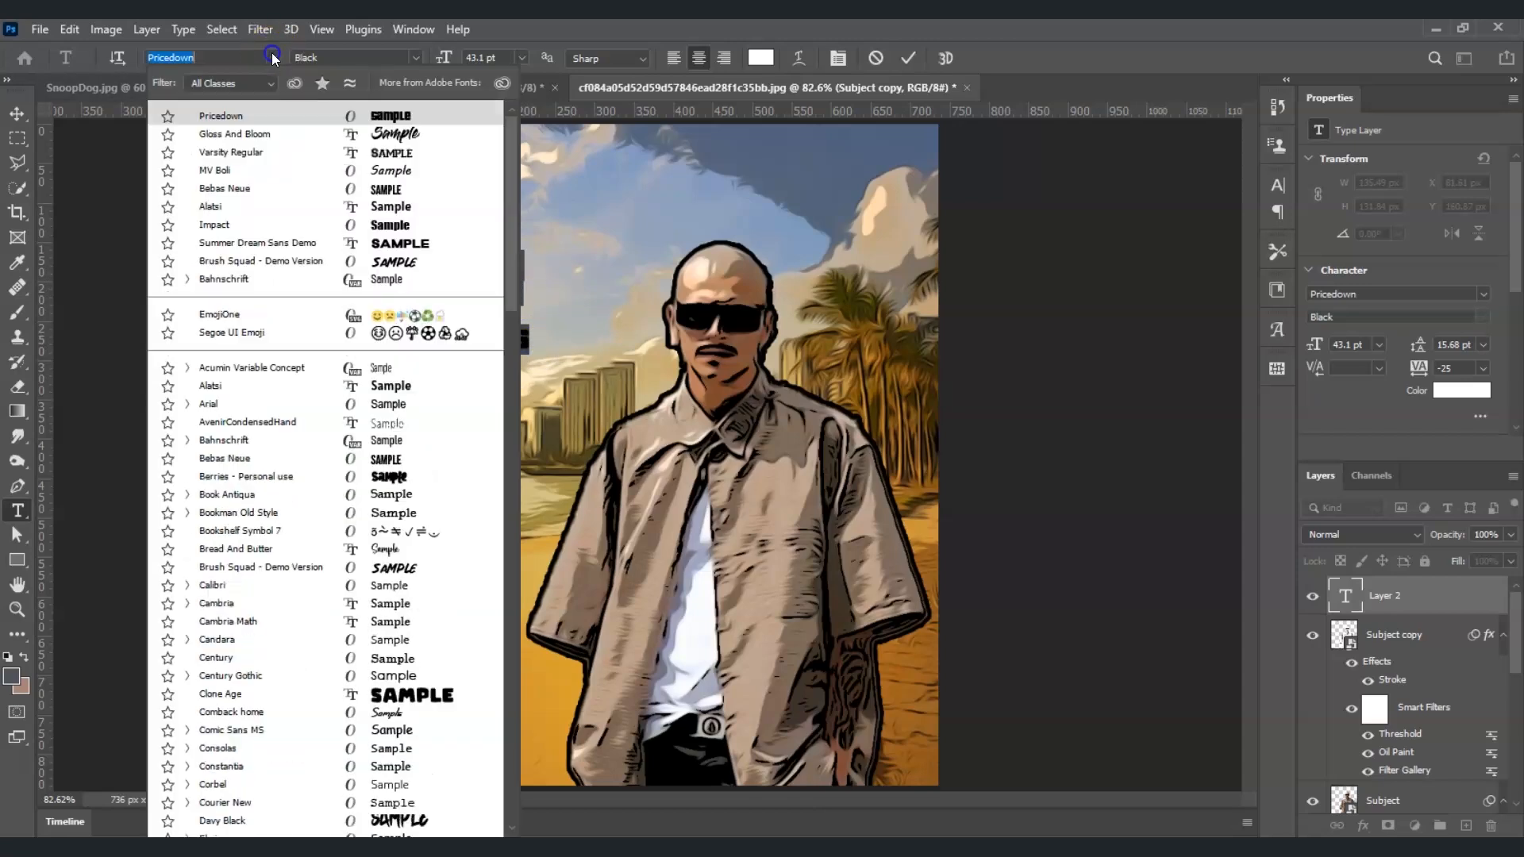
pyautogui.click(229, 118)
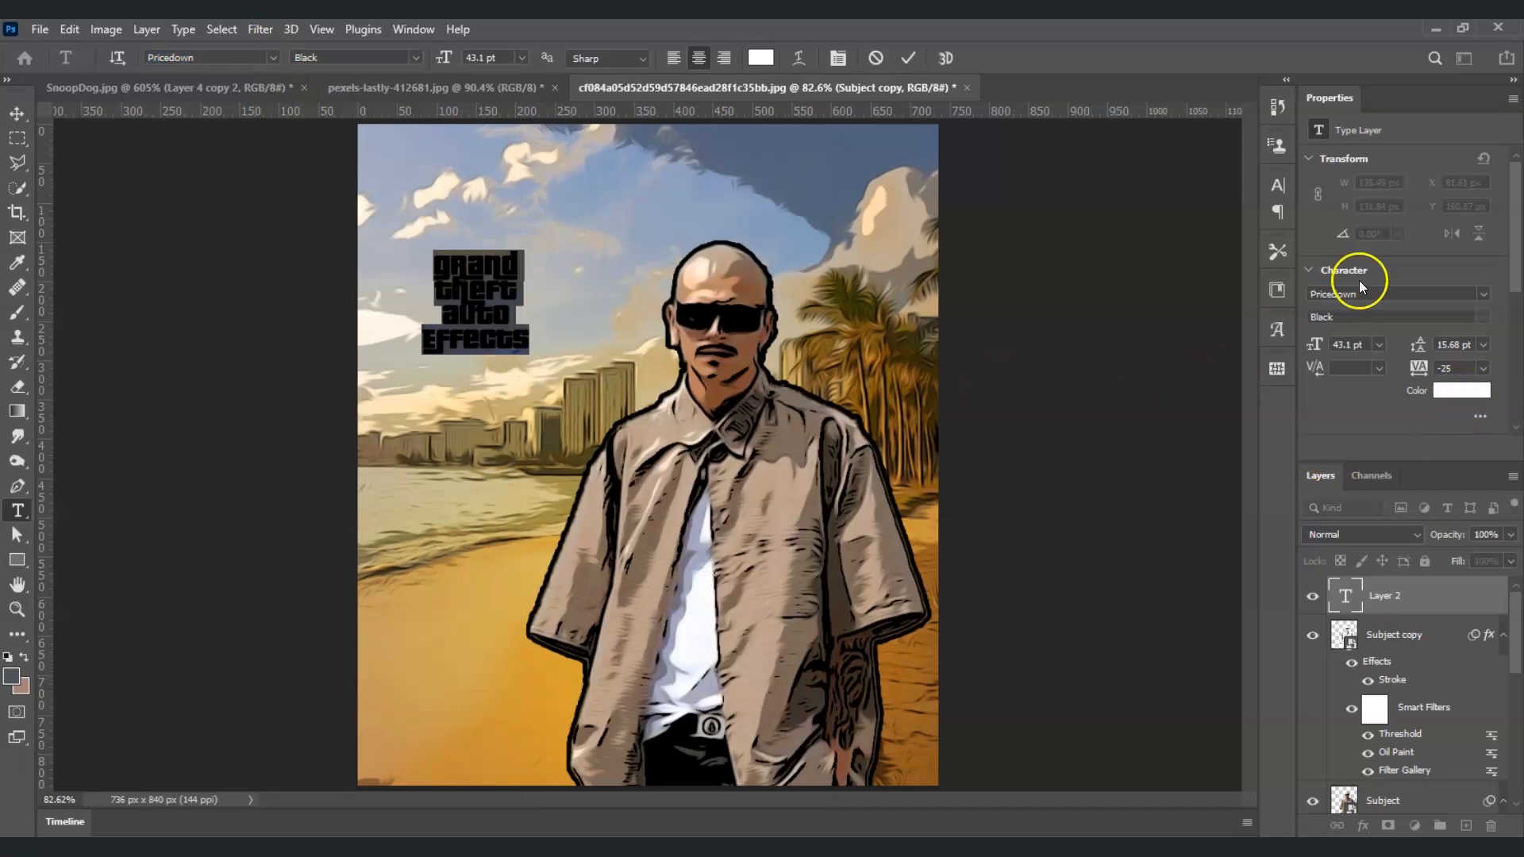
pyautogui.click(1458, 391)
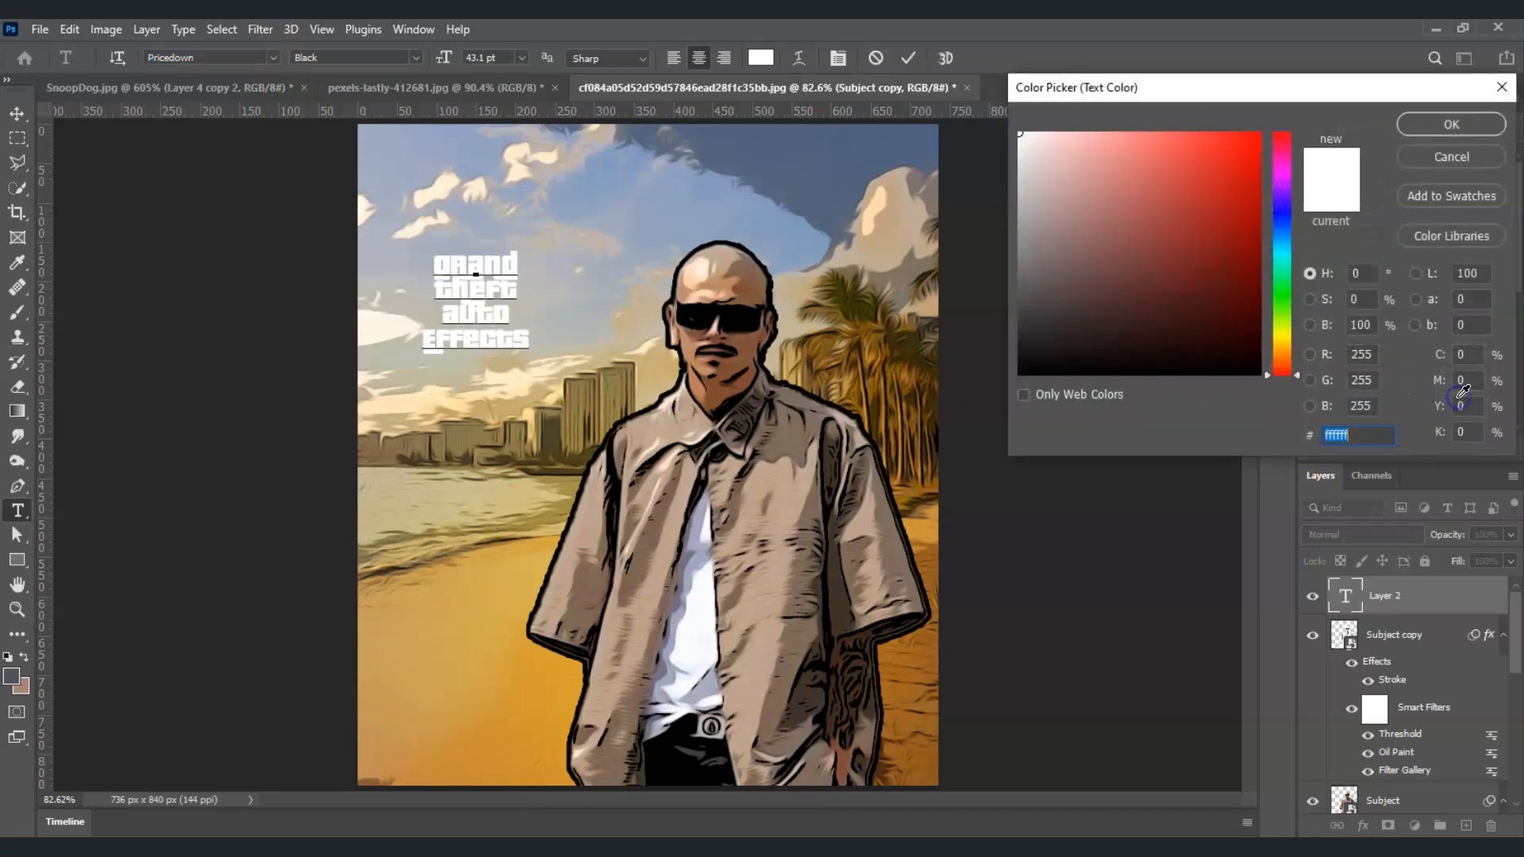
pyautogui.click(1422, 125)
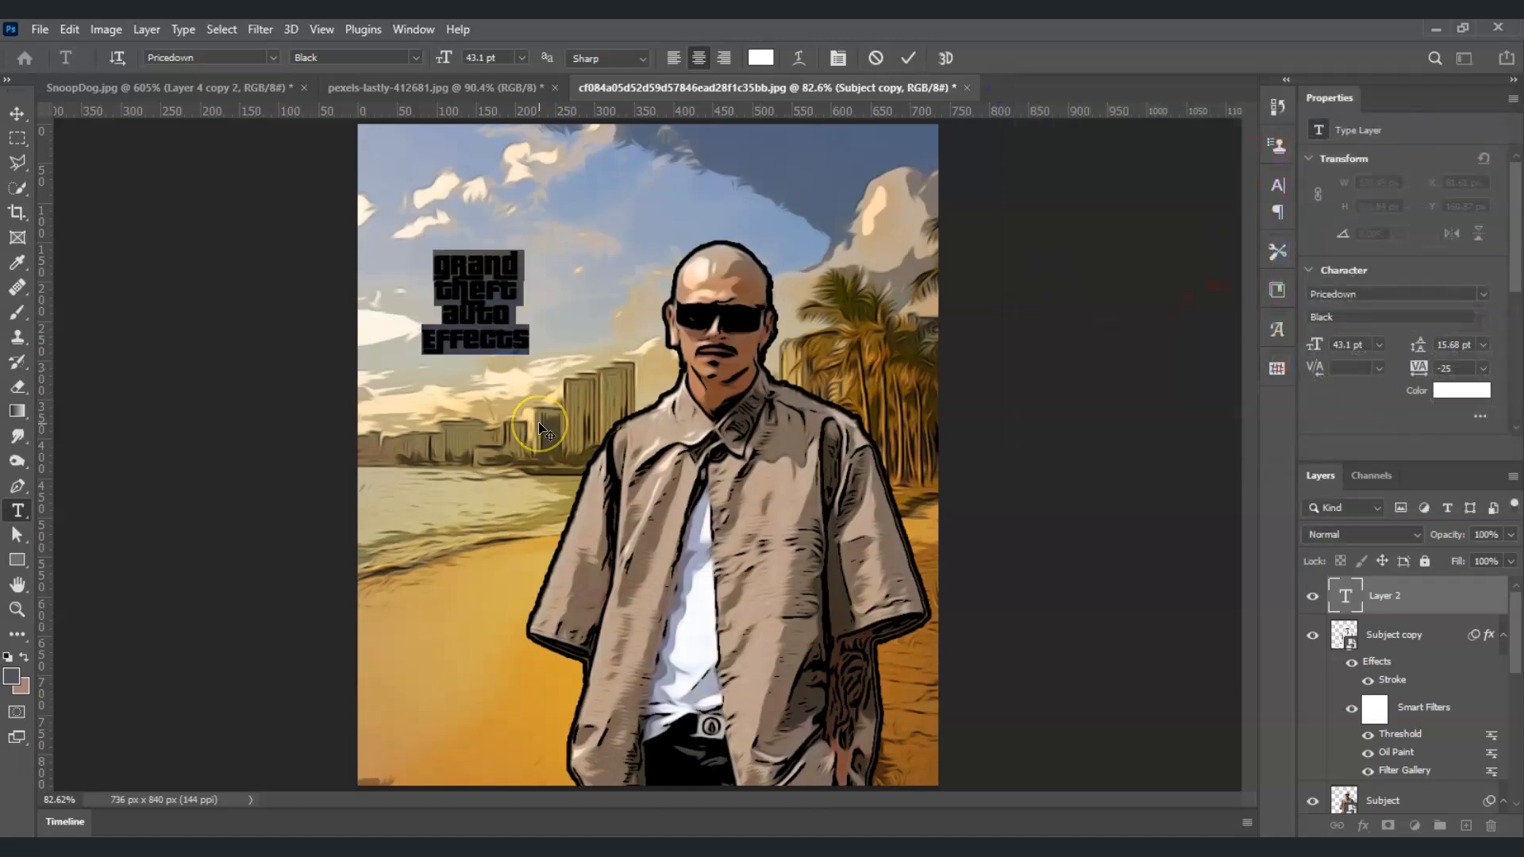
pyautogui.click(539, 427)
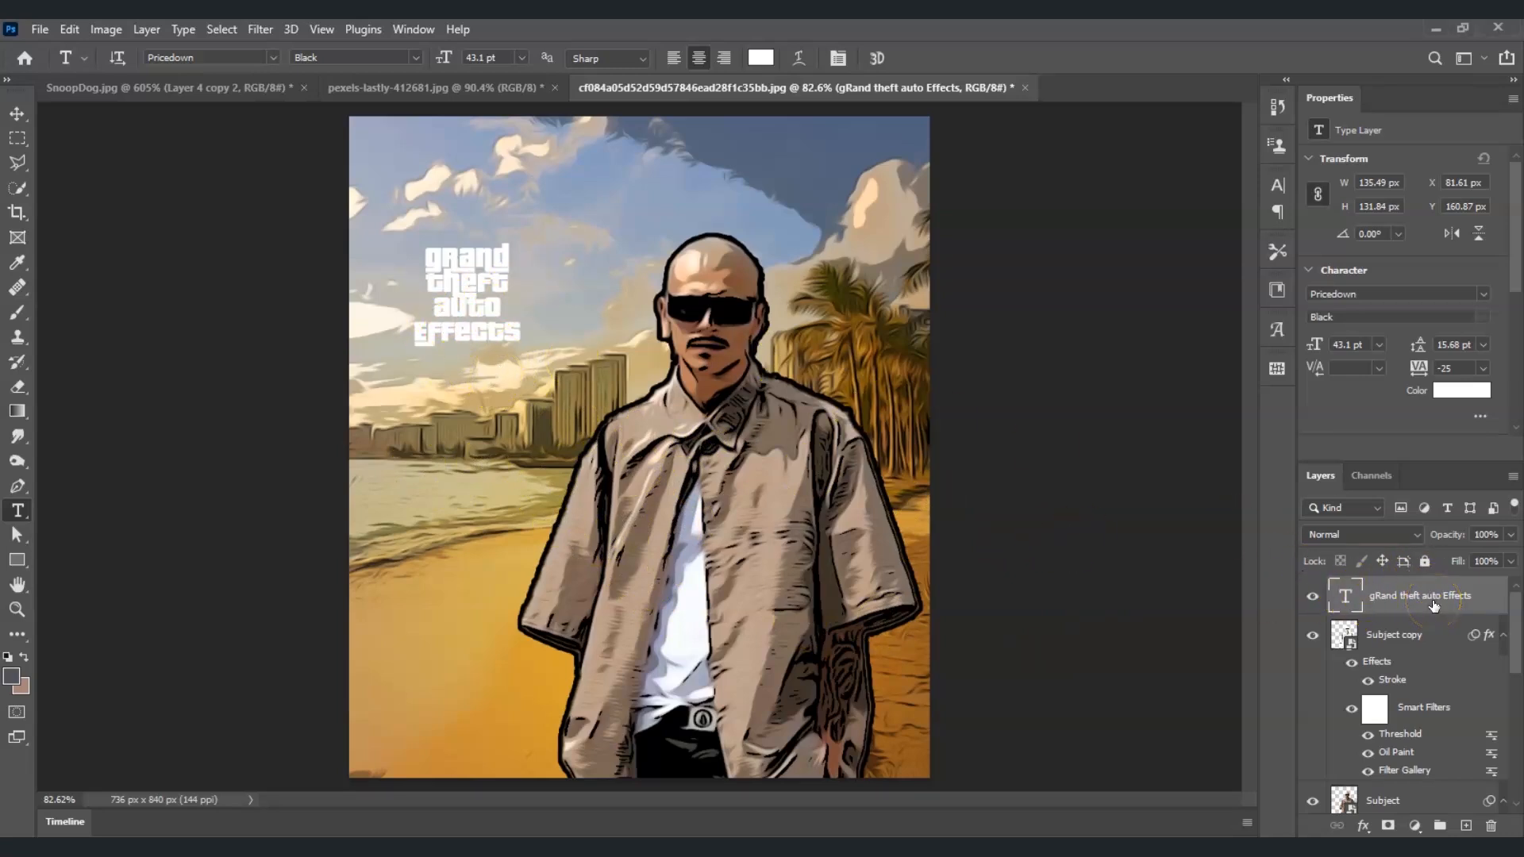
# Step: Enlarge the title text to about 410 px wide and 399 px high, and place it over the sky beside the man's head
pyautogui.hotkey('ctrl', 't')
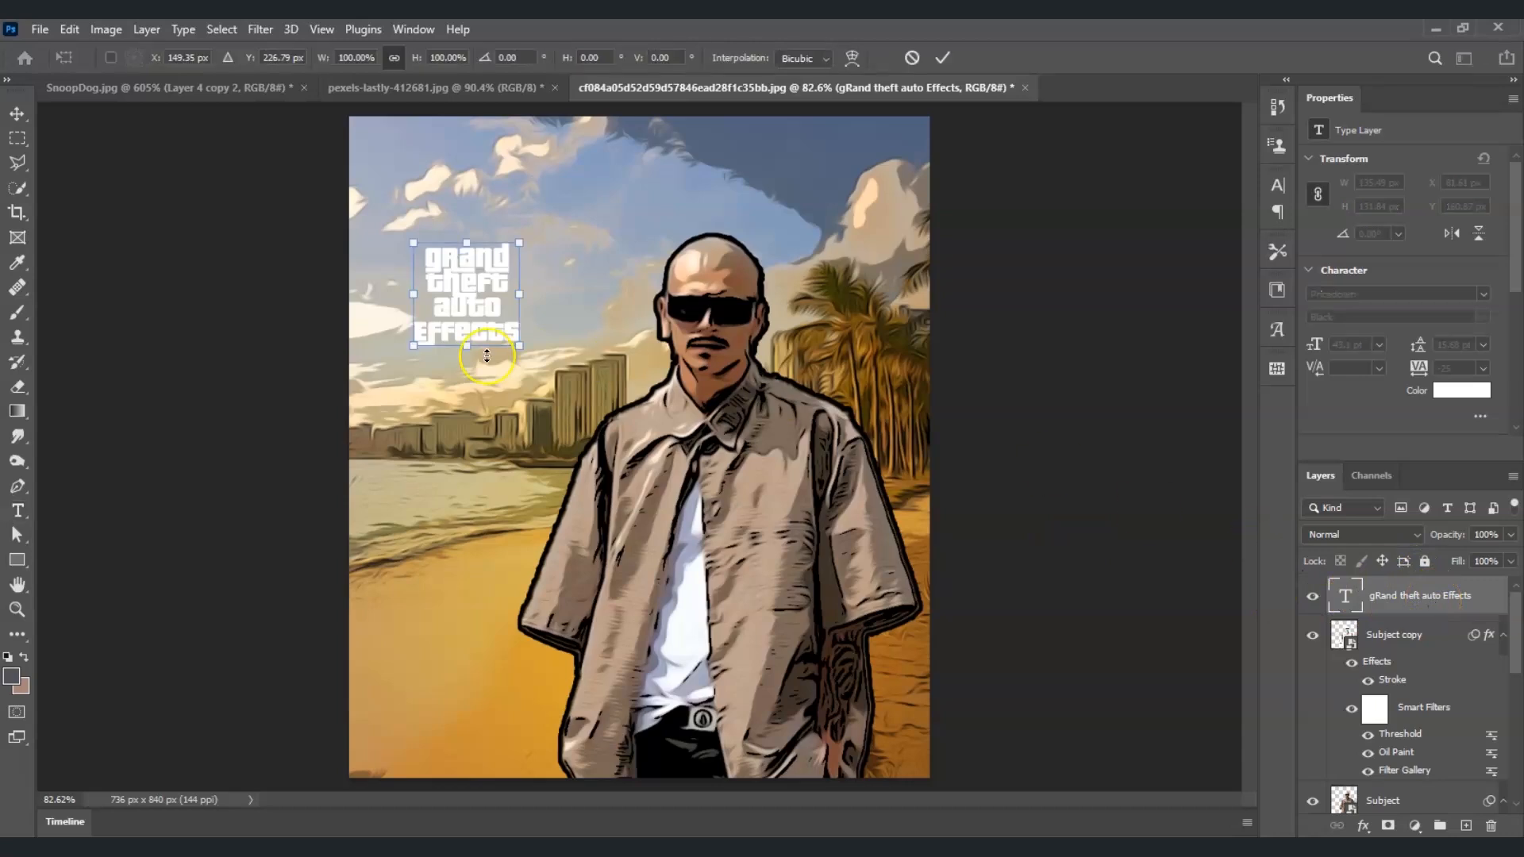
pyautogui.moveTo(520, 346); pyautogui.dragTo(753, 543)
pyautogui.moveTo(608, 412); pyautogui.dragTo(560, 335)
pyautogui.press('Return')
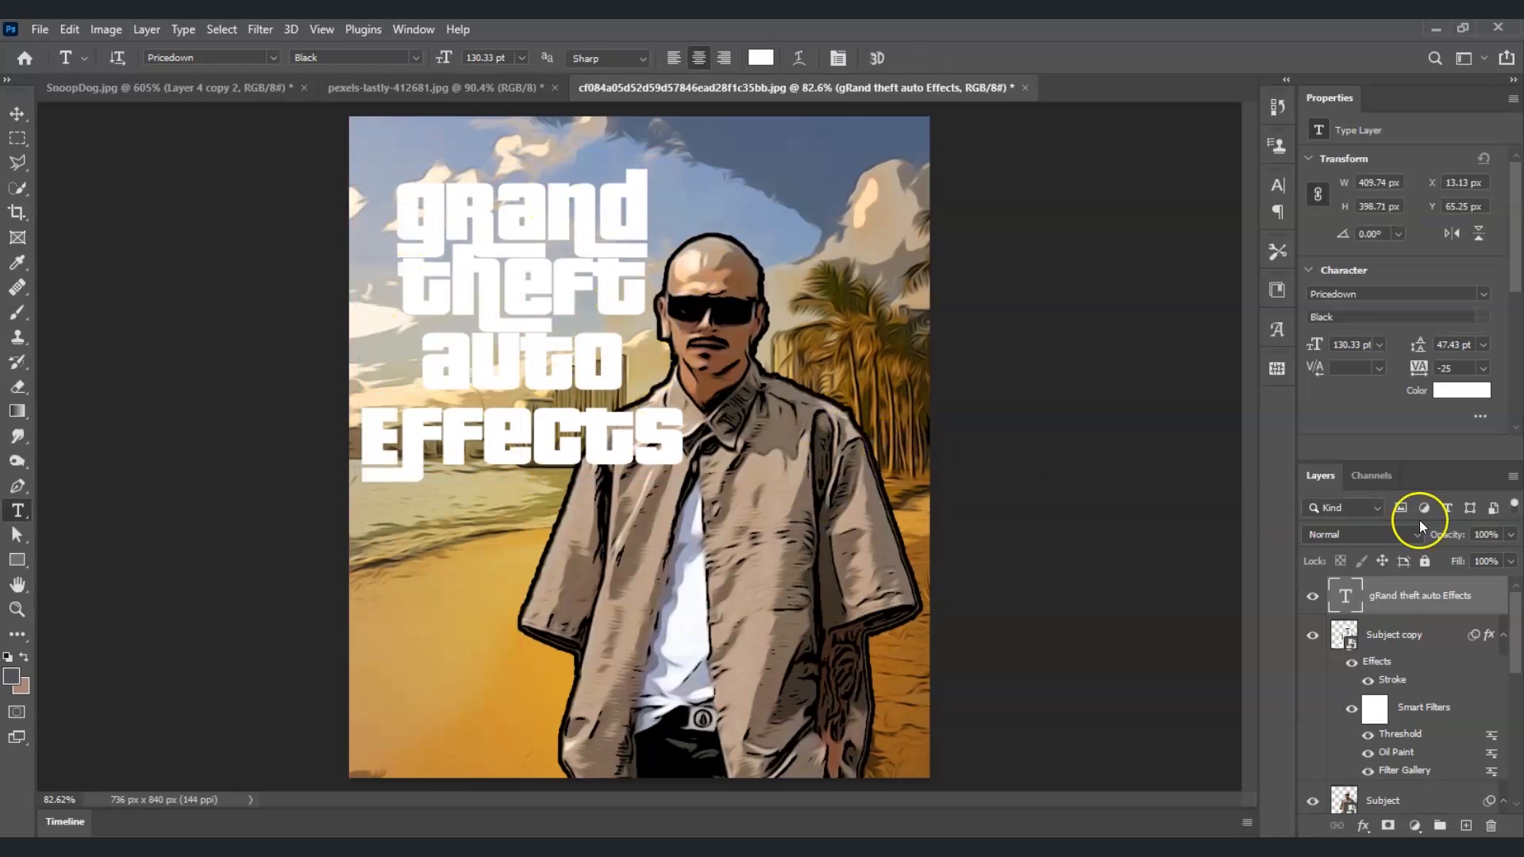
# Step: Apply a black Stroke effect to the title text layer with a size of 5 px and its position at Outside
pyautogui.rightClick(1401, 605)
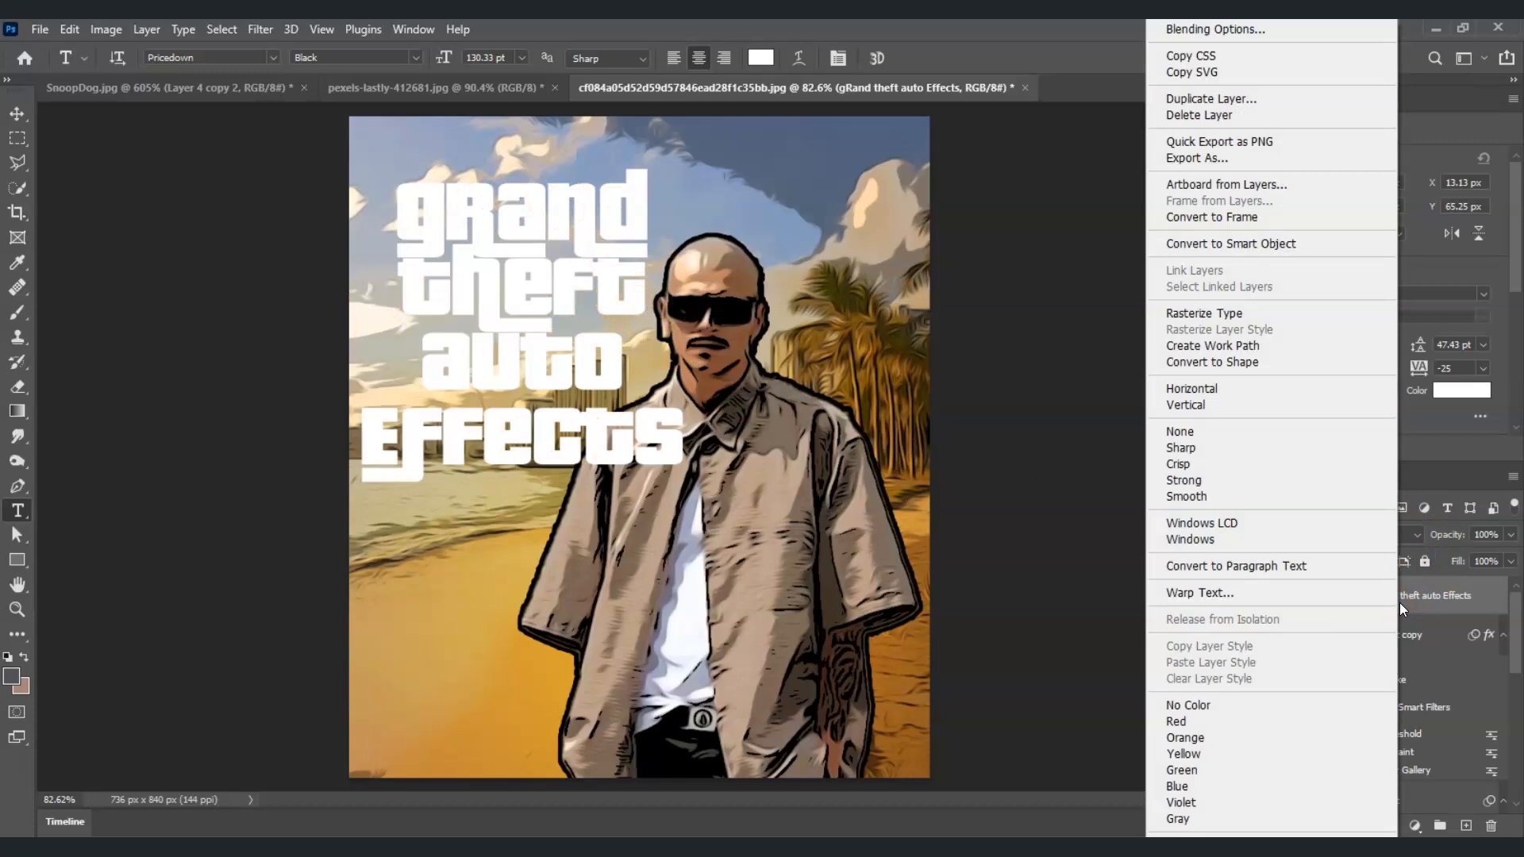
pyautogui.click(1293, 35)
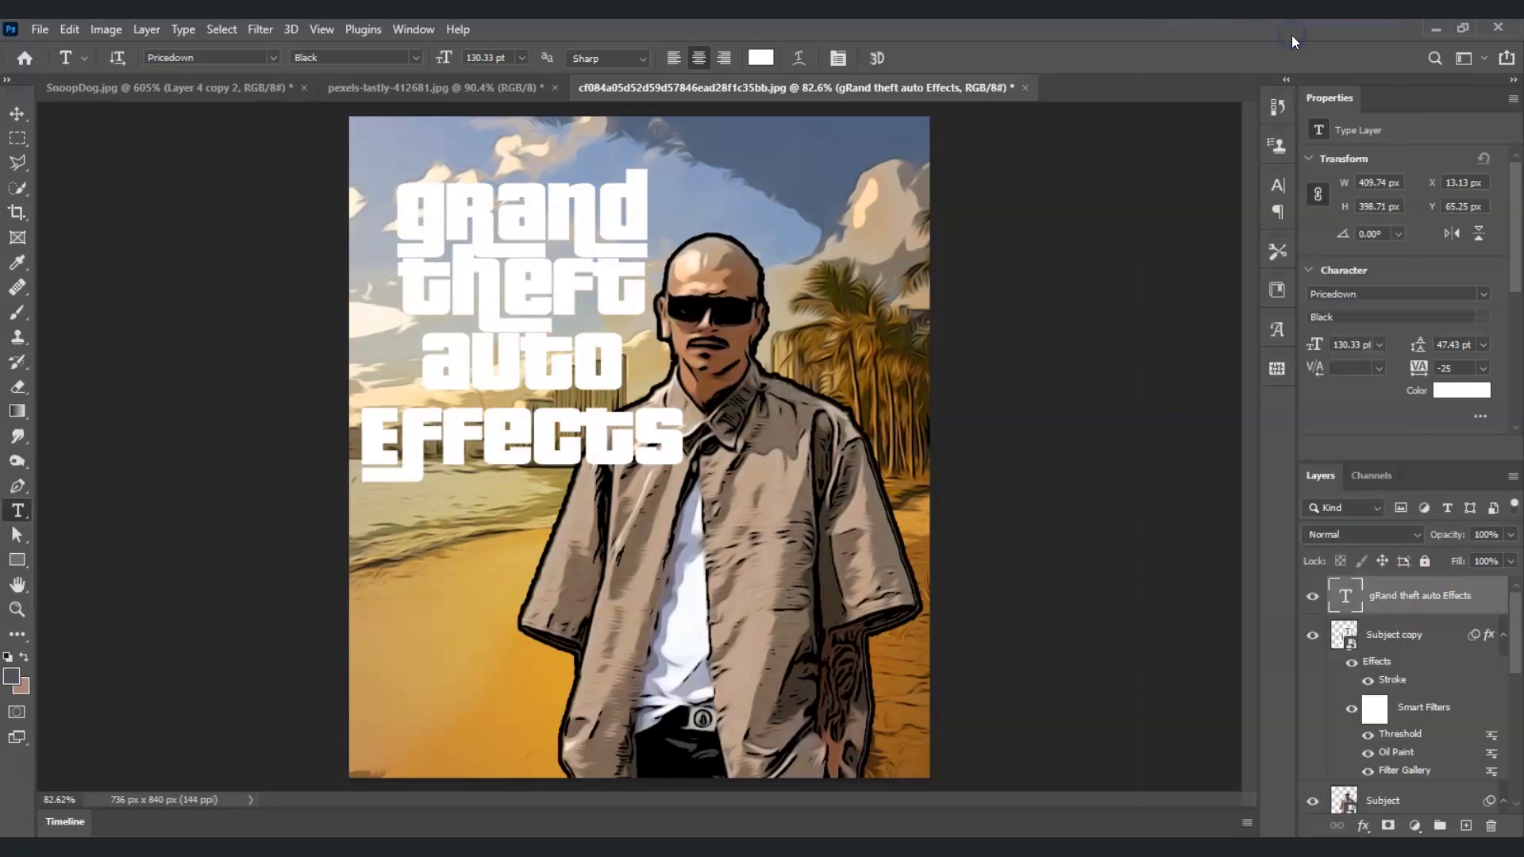
pyautogui.click(720, 291)
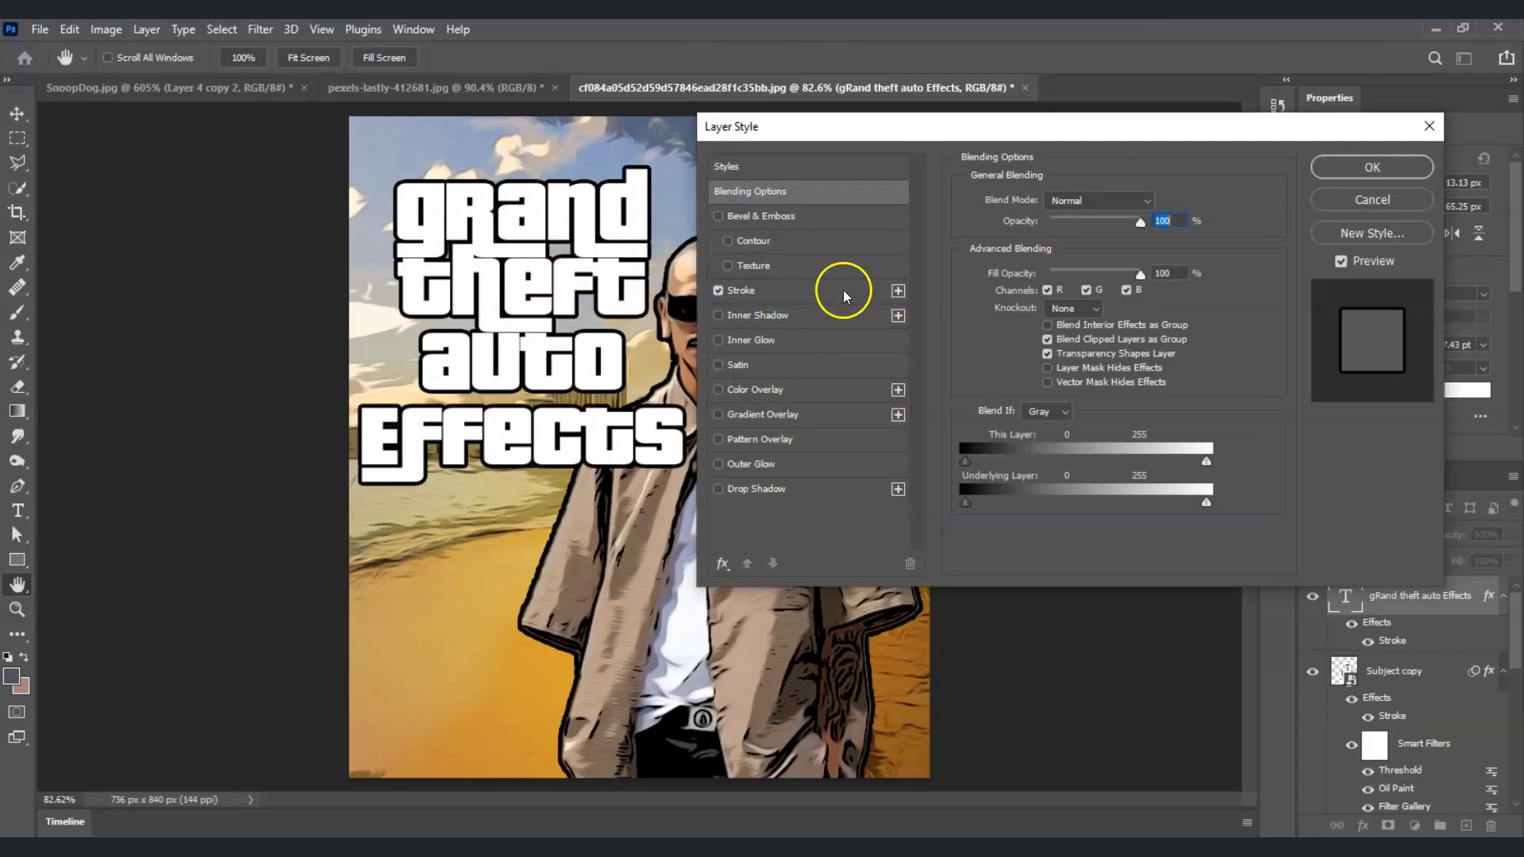
pyautogui.click(786, 295)
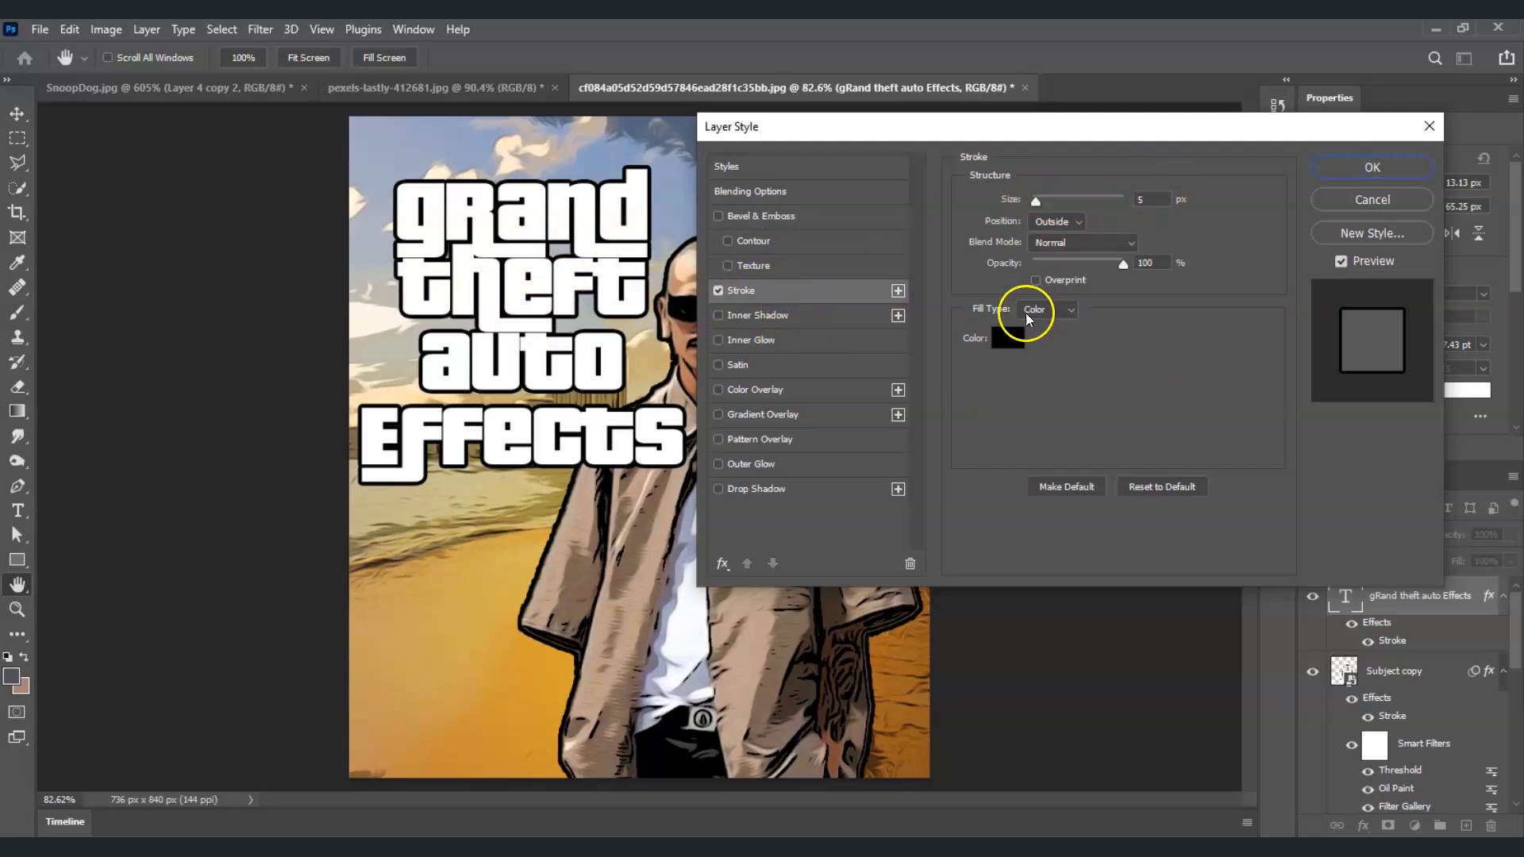
pyautogui.click(1008, 338)
pyautogui.click(1391, 127)
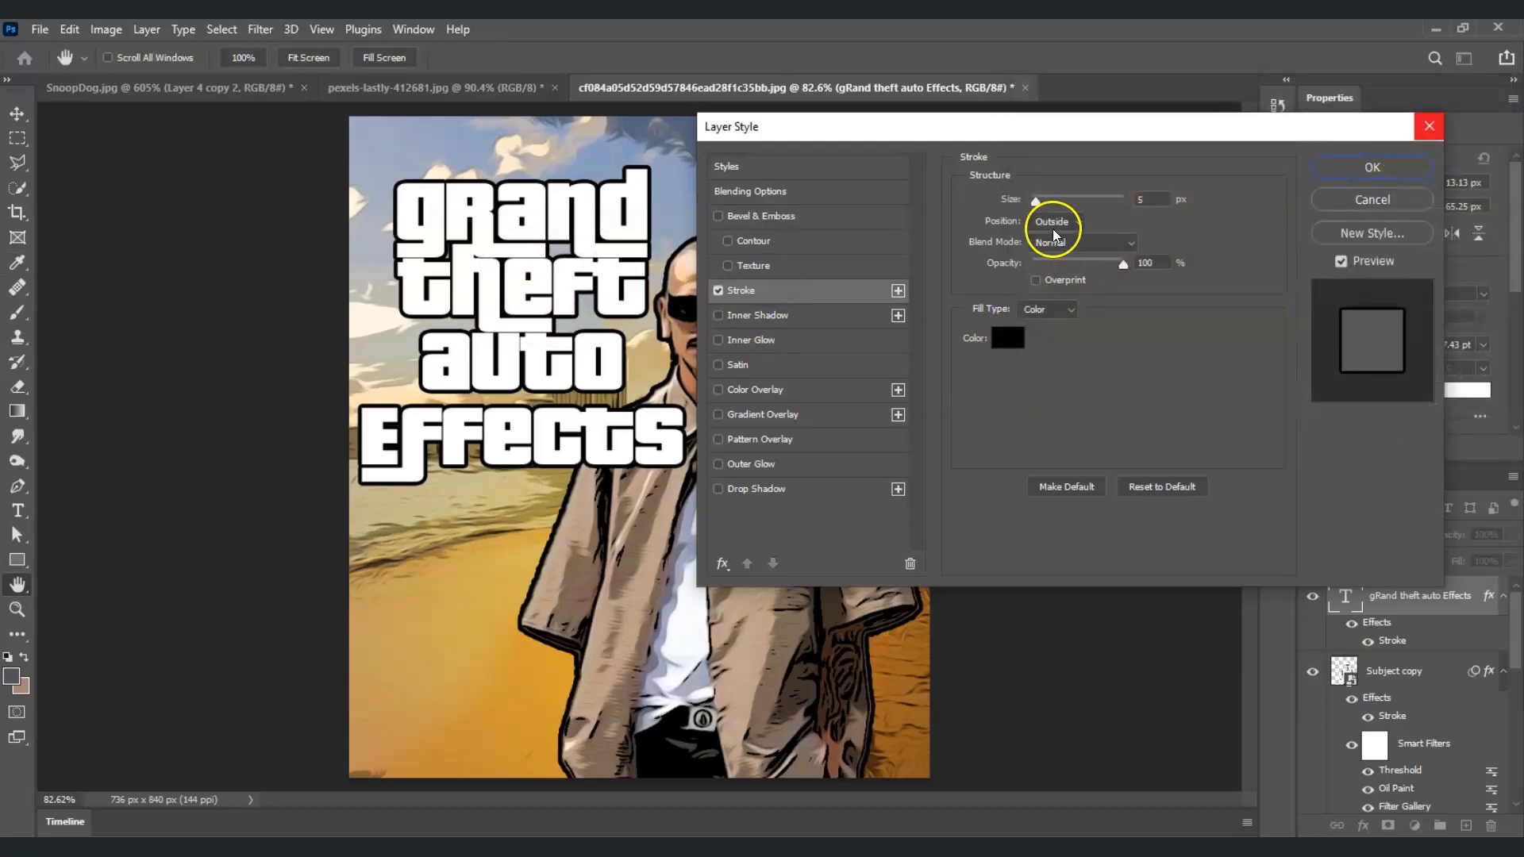
pyautogui.click(1373, 167)
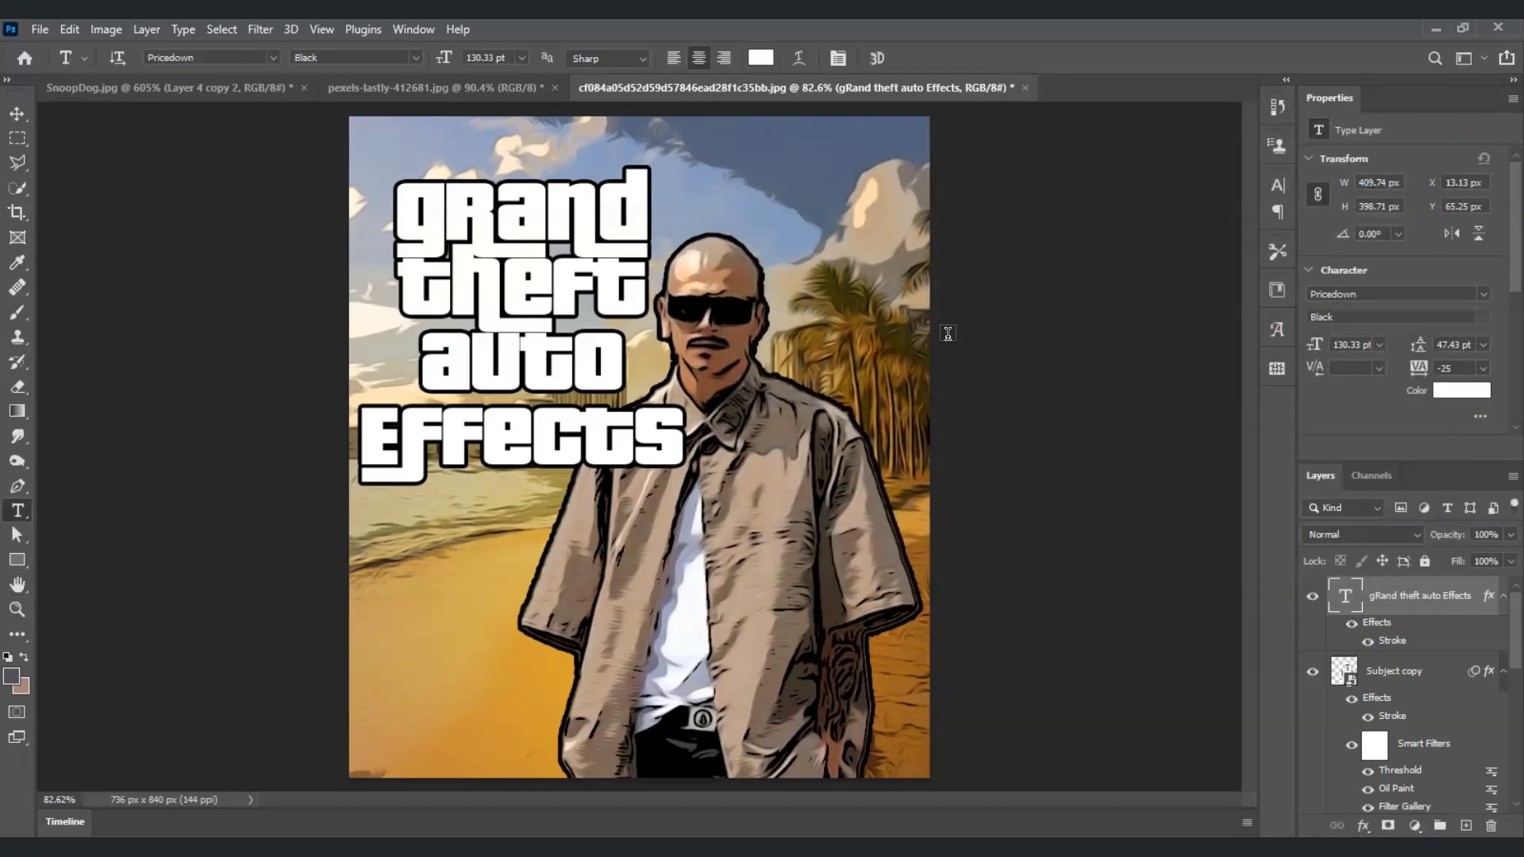